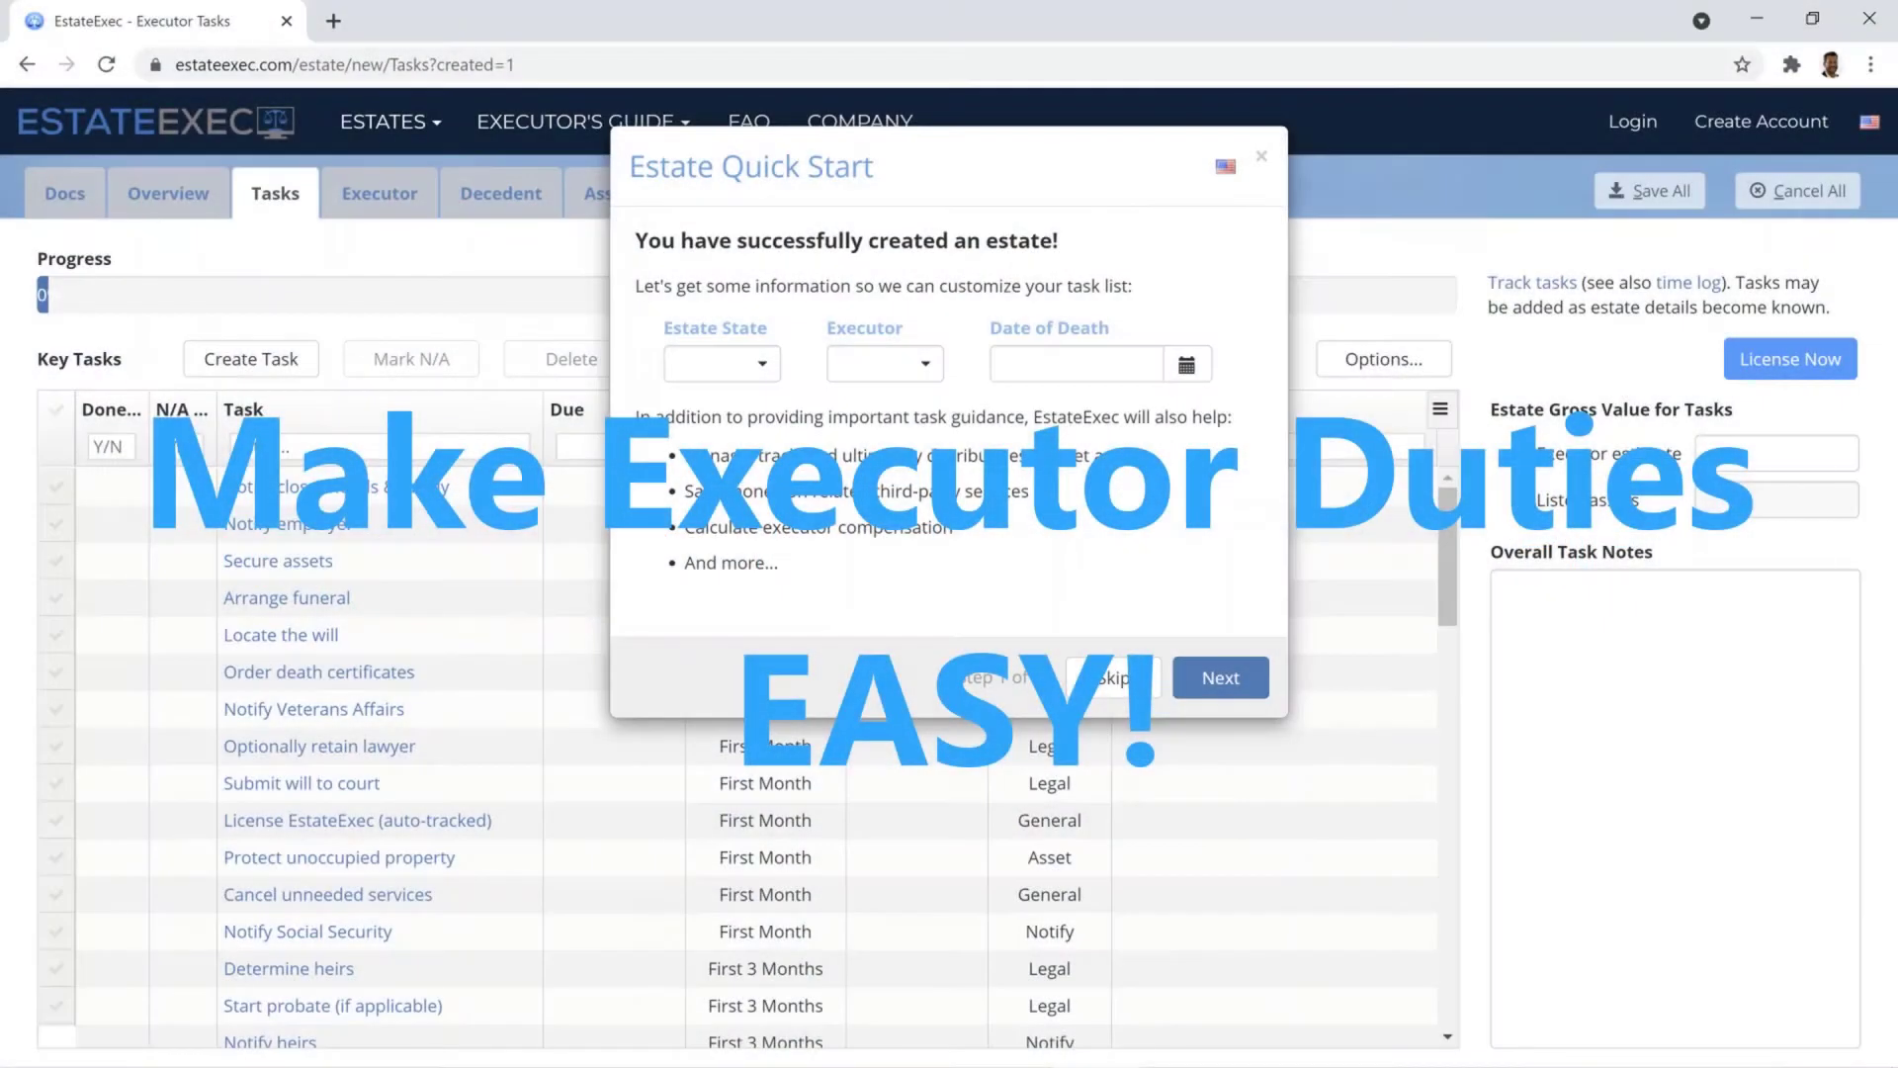
Step: Set the estate state to CA, the executor's state to AL, and date of death 04 May 2021
{"action": "left_click", "coordinate": [722, 363]}
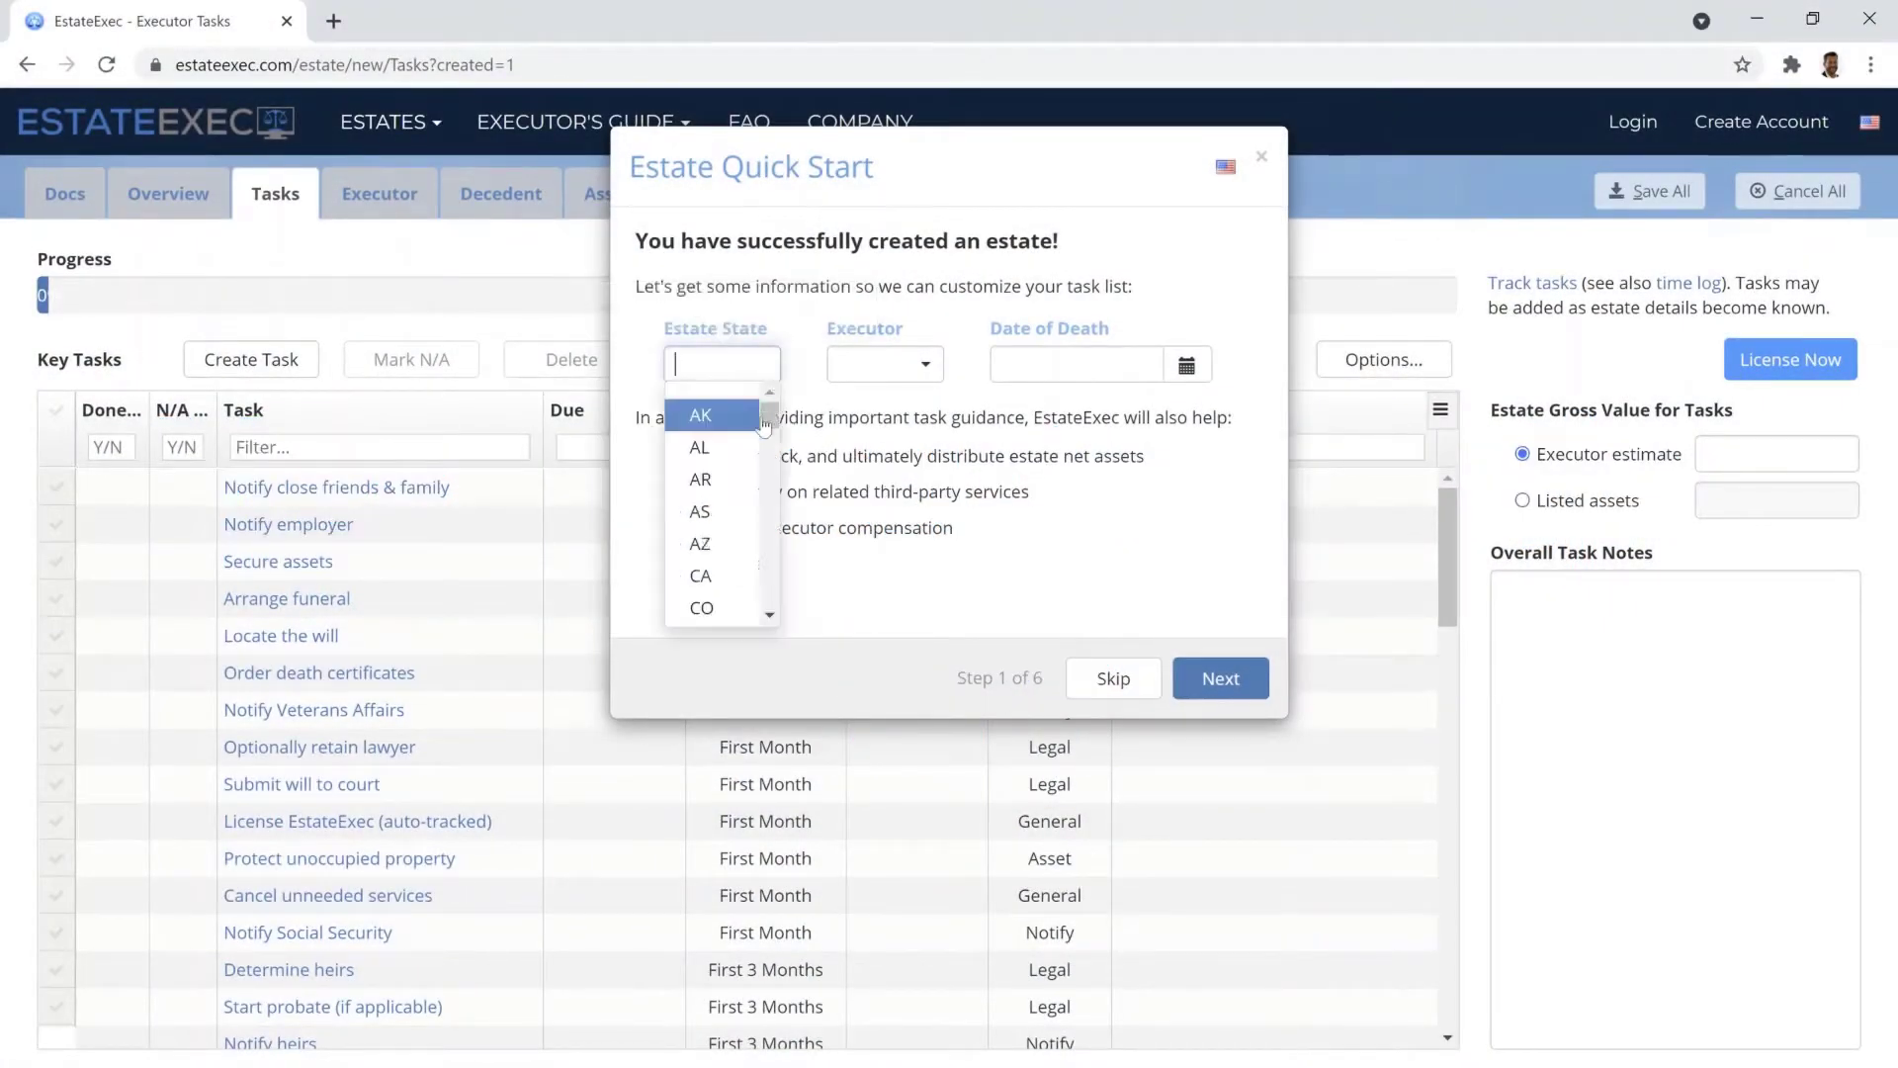
{"action": "left_click", "coordinate": [736, 569]}
{"action": "left_click", "coordinate": [894, 364]}
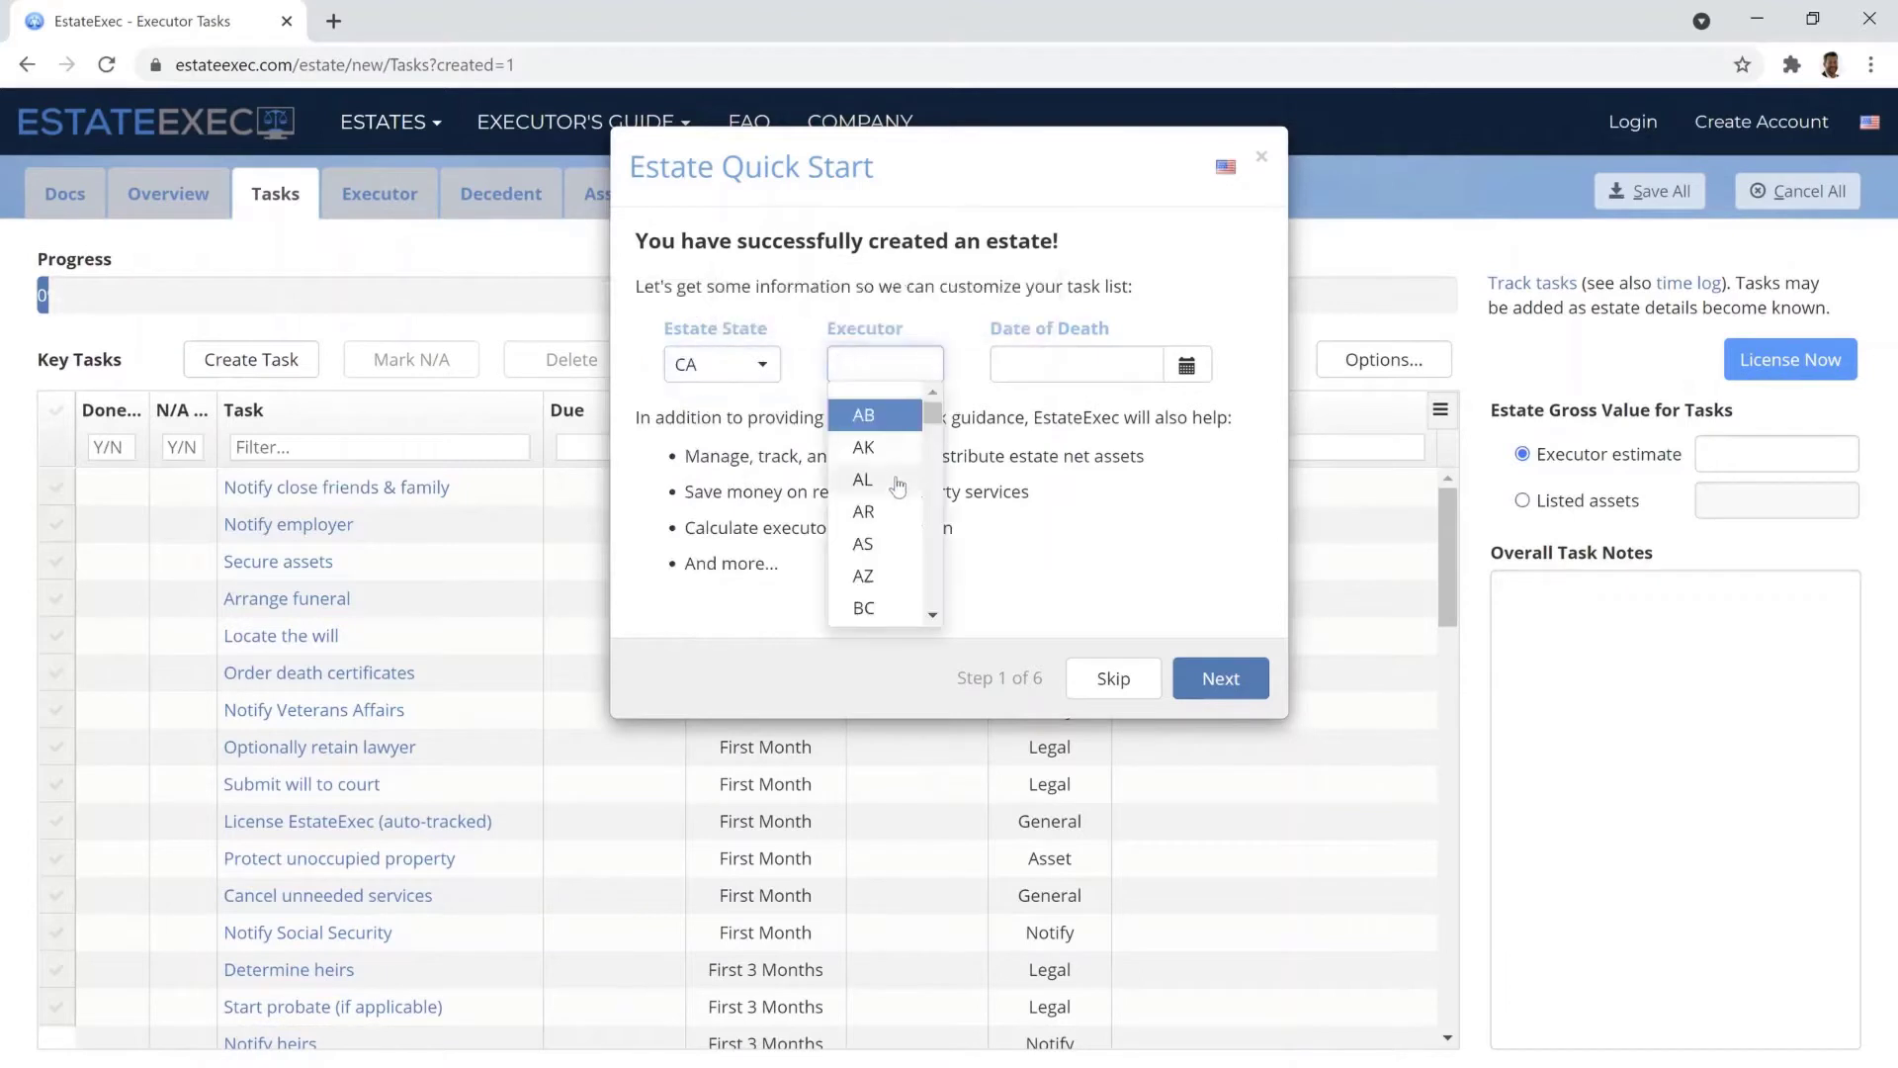
{"action": "left_click", "coordinate": [863, 479]}
{"action": "left_click", "coordinate": [1187, 366]}
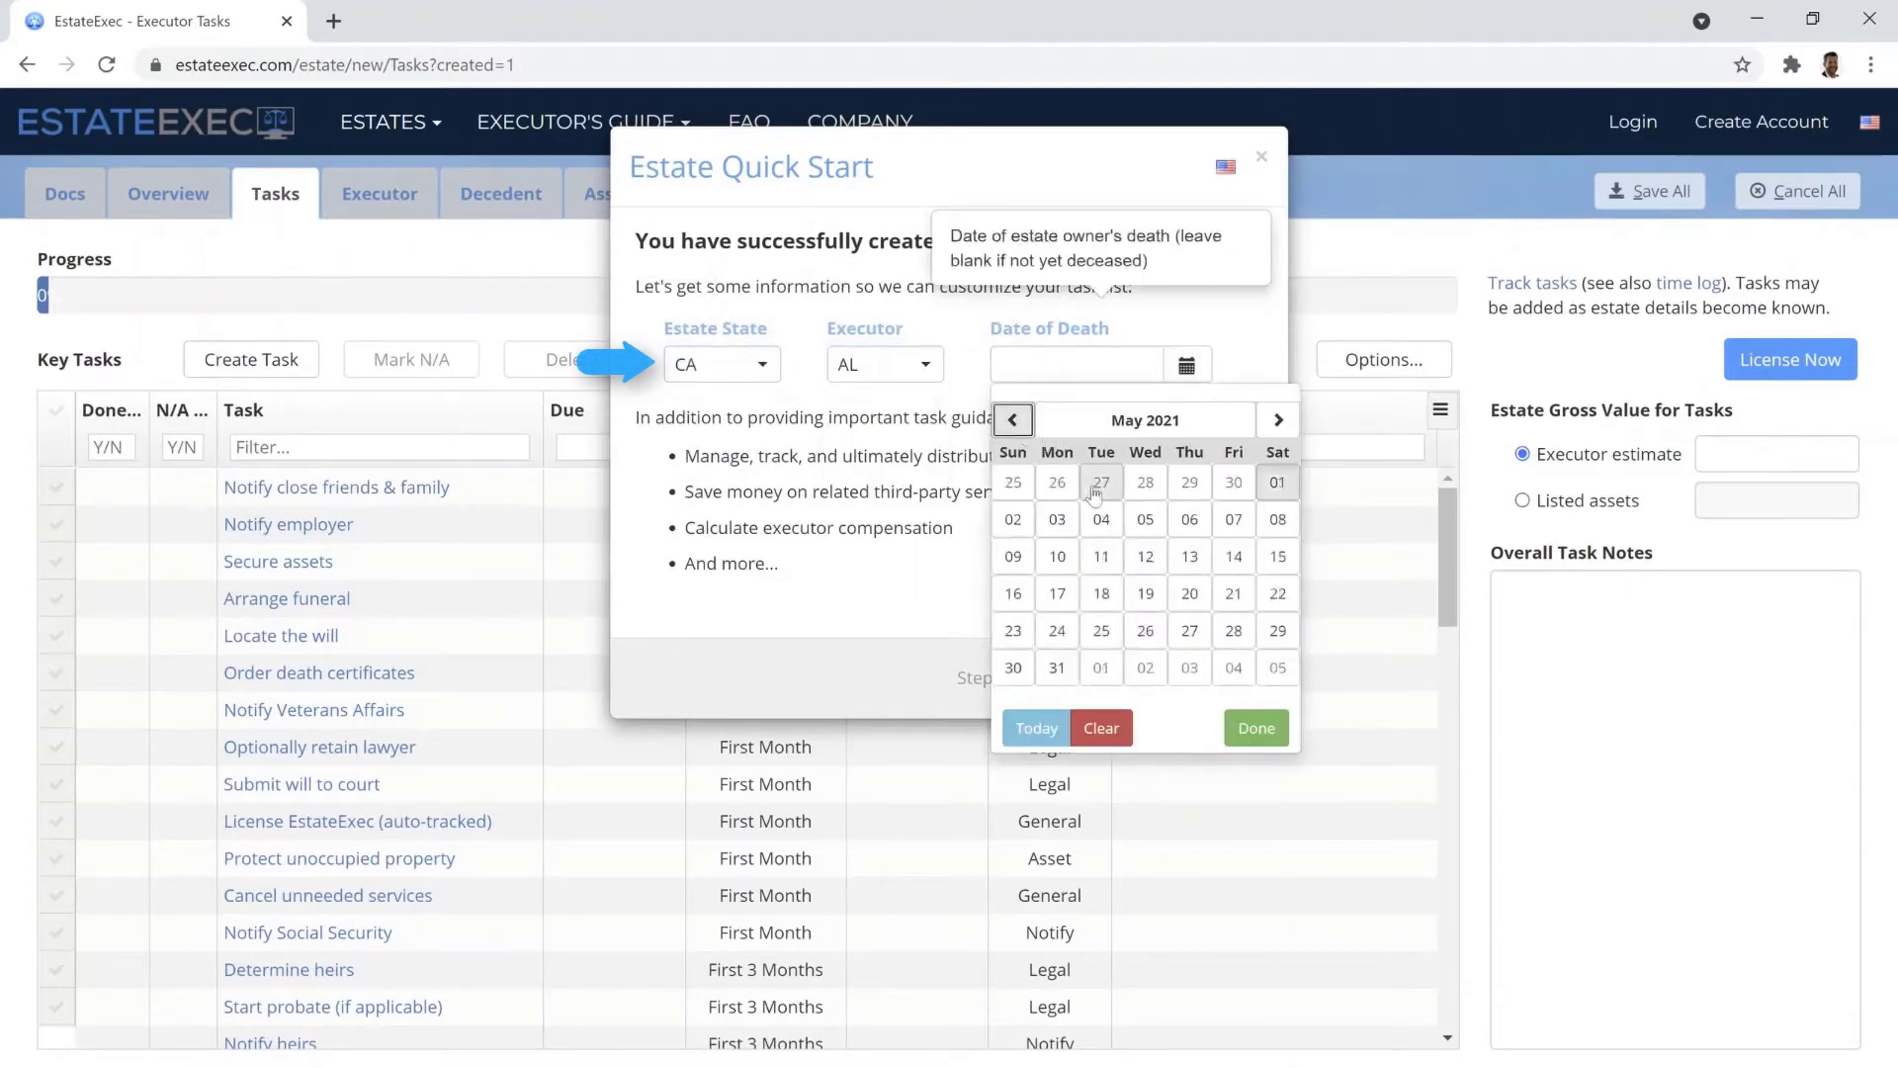
{"action": "left_click", "coordinate": [1100, 519]}
Step: Enter a $600,000 gross value estimate and finish the quick start wizard
{"action": "left_click", "coordinate": [1220, 678]}
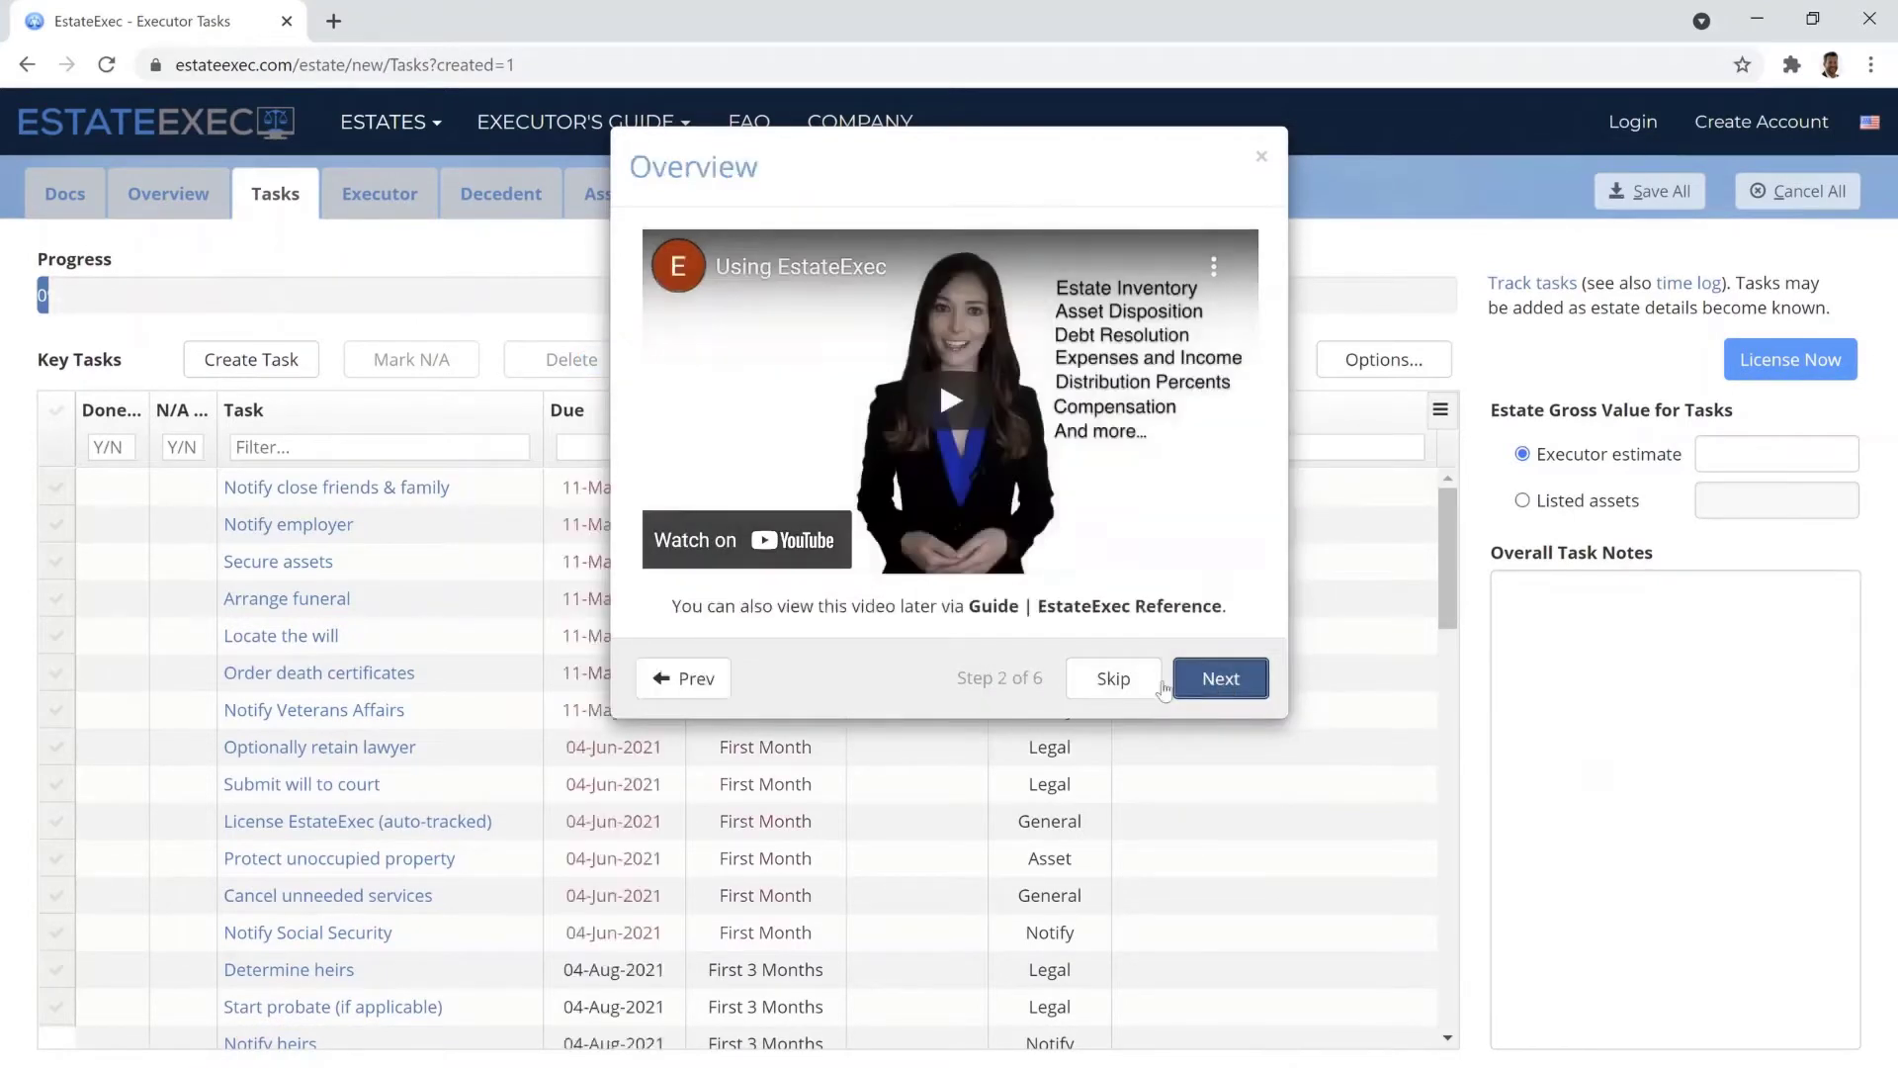
{"action": "left_click", "coordinate": [1109, 680]}
{"action": "type", "text": "600,"}
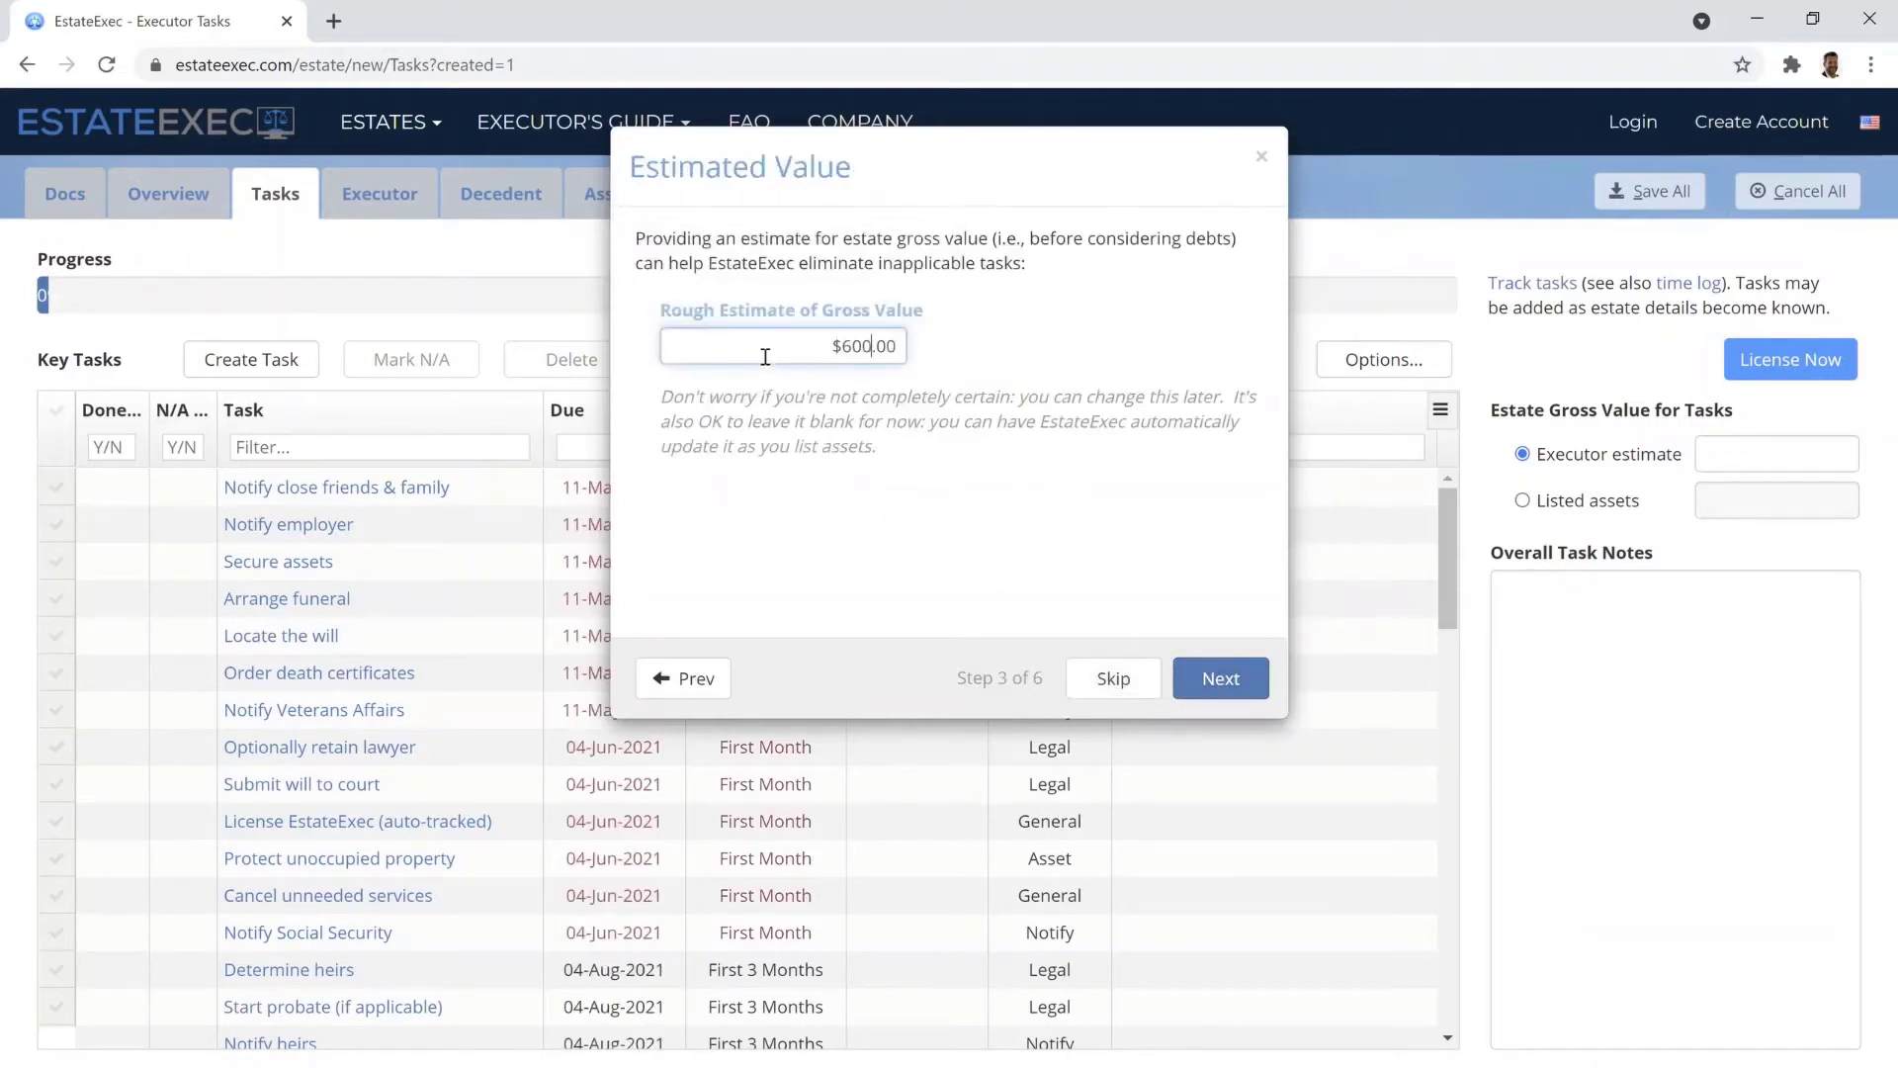
{"action": "type", "text": "000"}
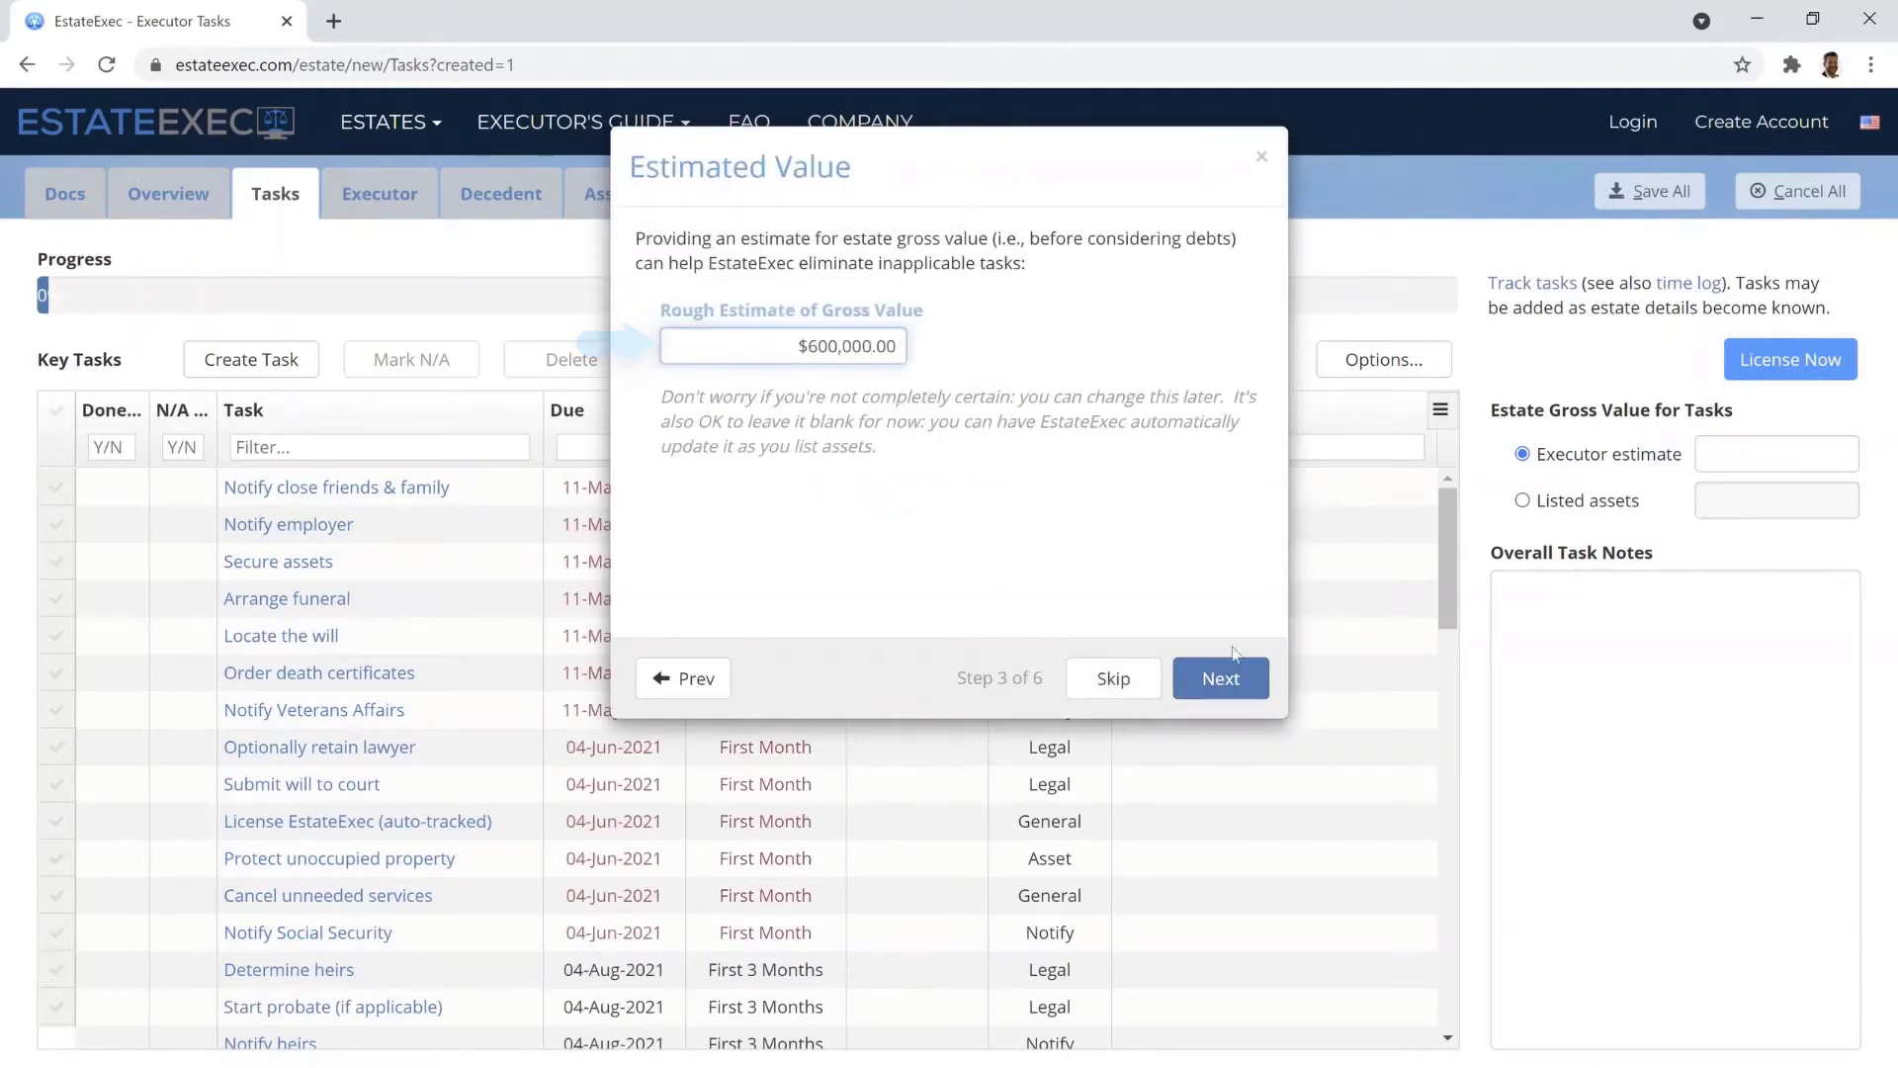
{"action": "left_click", "coordinate": [1233, 680]}
{"action": "left_click", "coordinate": [1234, 680]}
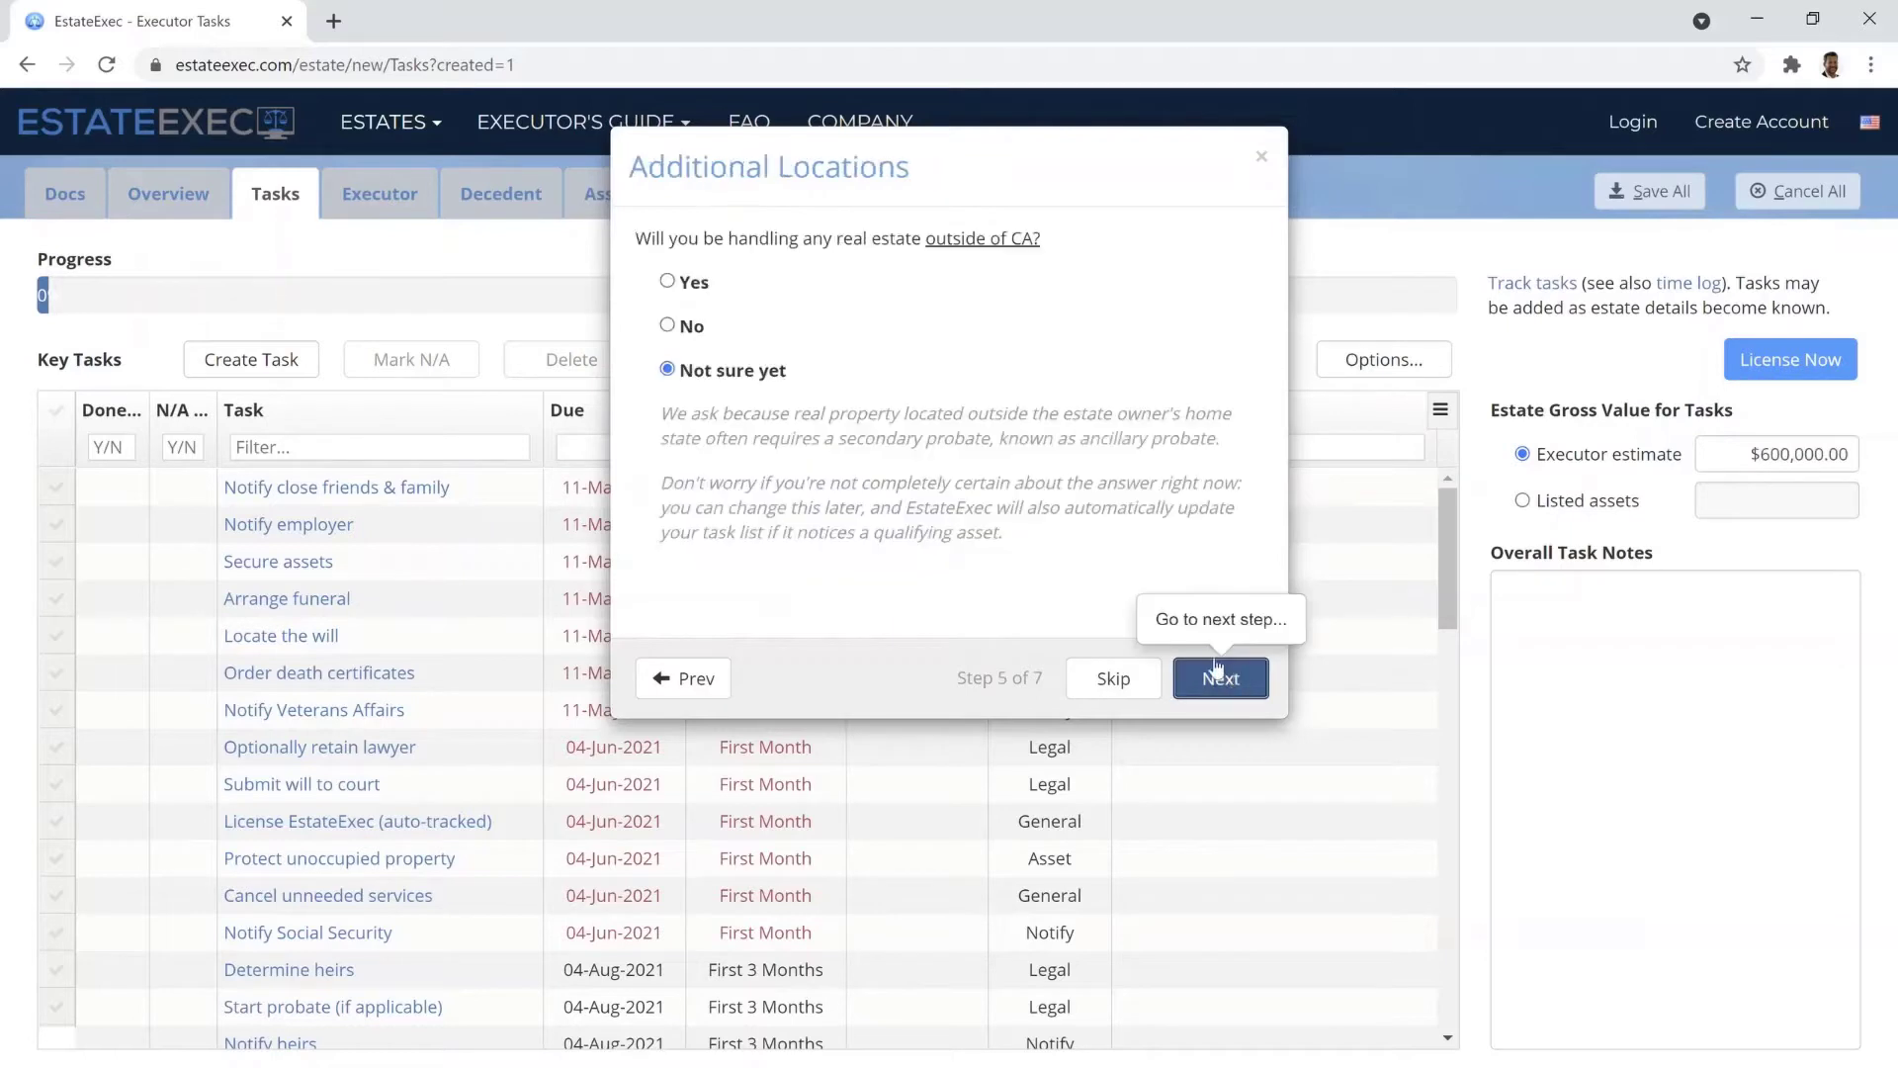
{"action": "left_click", "coordinate": [1224, 681]}
{"action": "left_click", "coordinate": [1224, 680]}
{"action": "left_click", "coordinate": [1224, 681]}
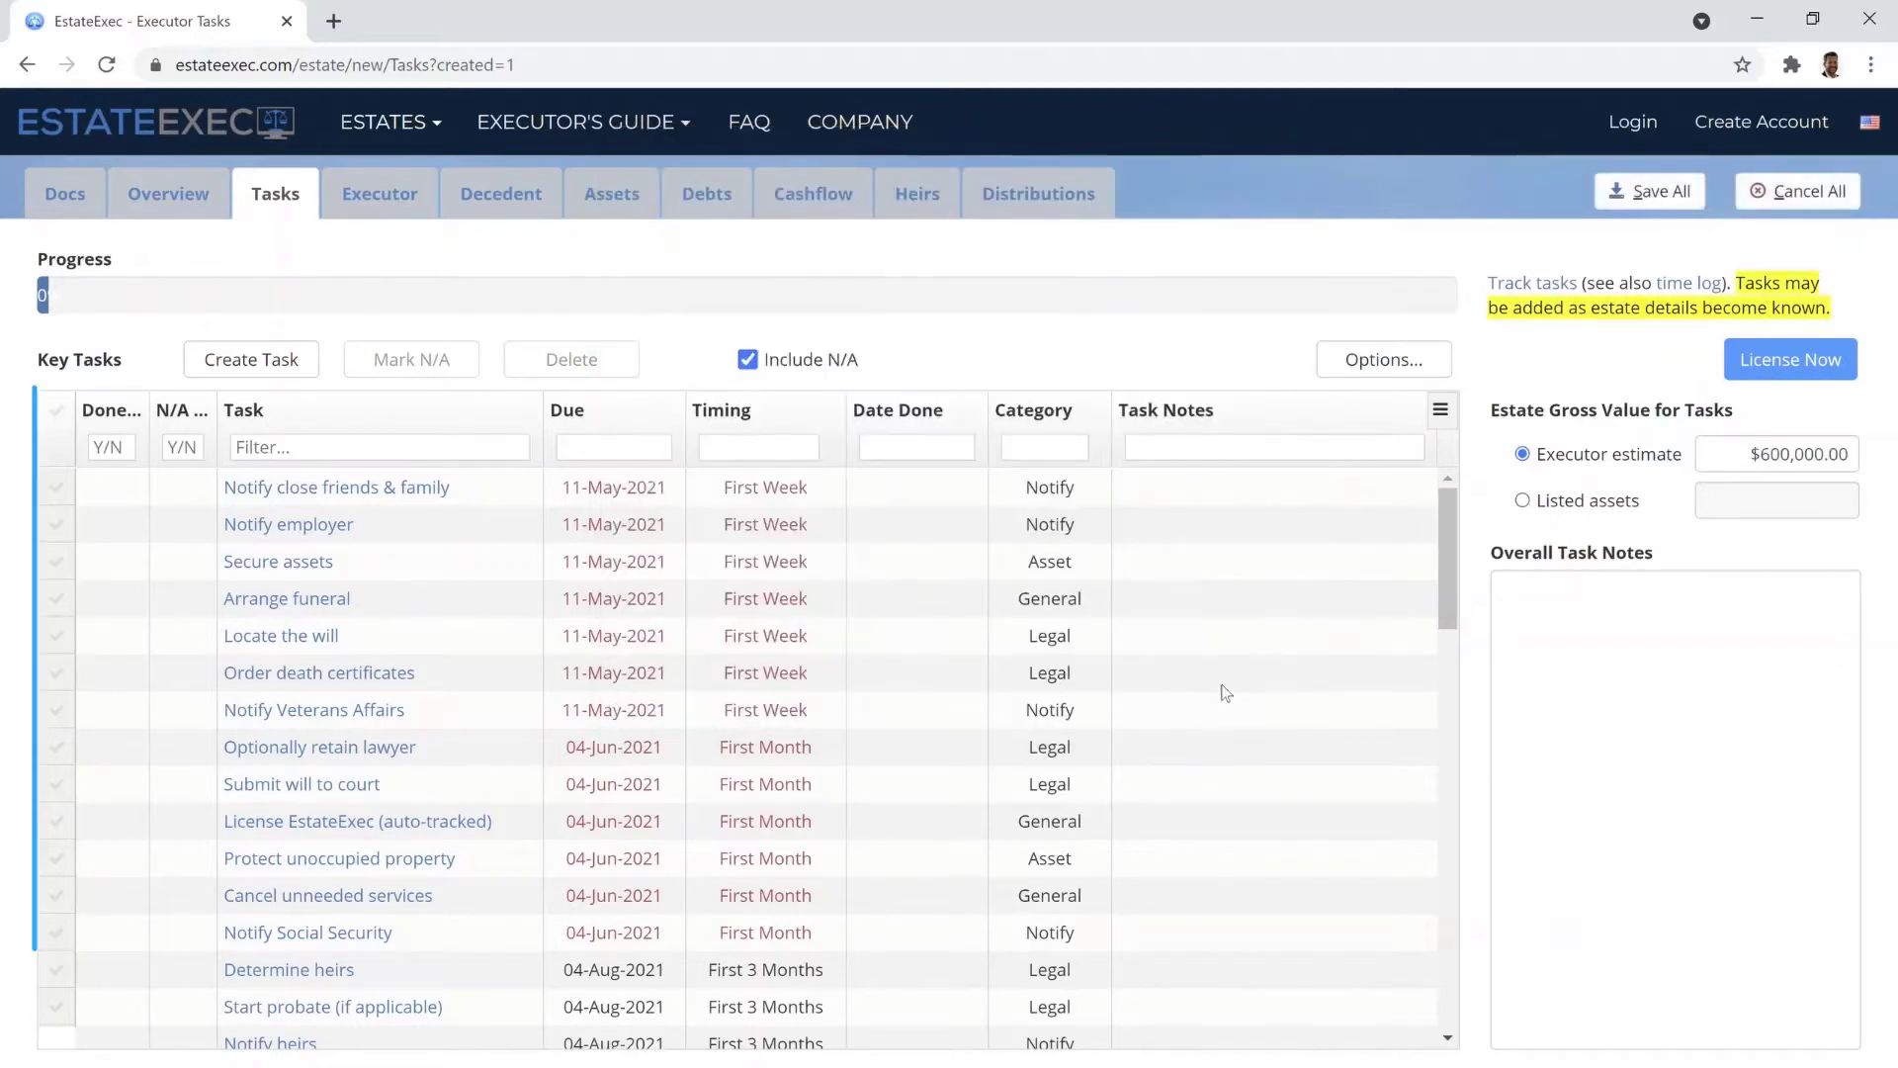
Step: Mark Notify close friends & family, Notify employer, Secure assets, Arrange funeral and Locate the will as done
{"action": "left_click", "coordinate": [100, 485]}
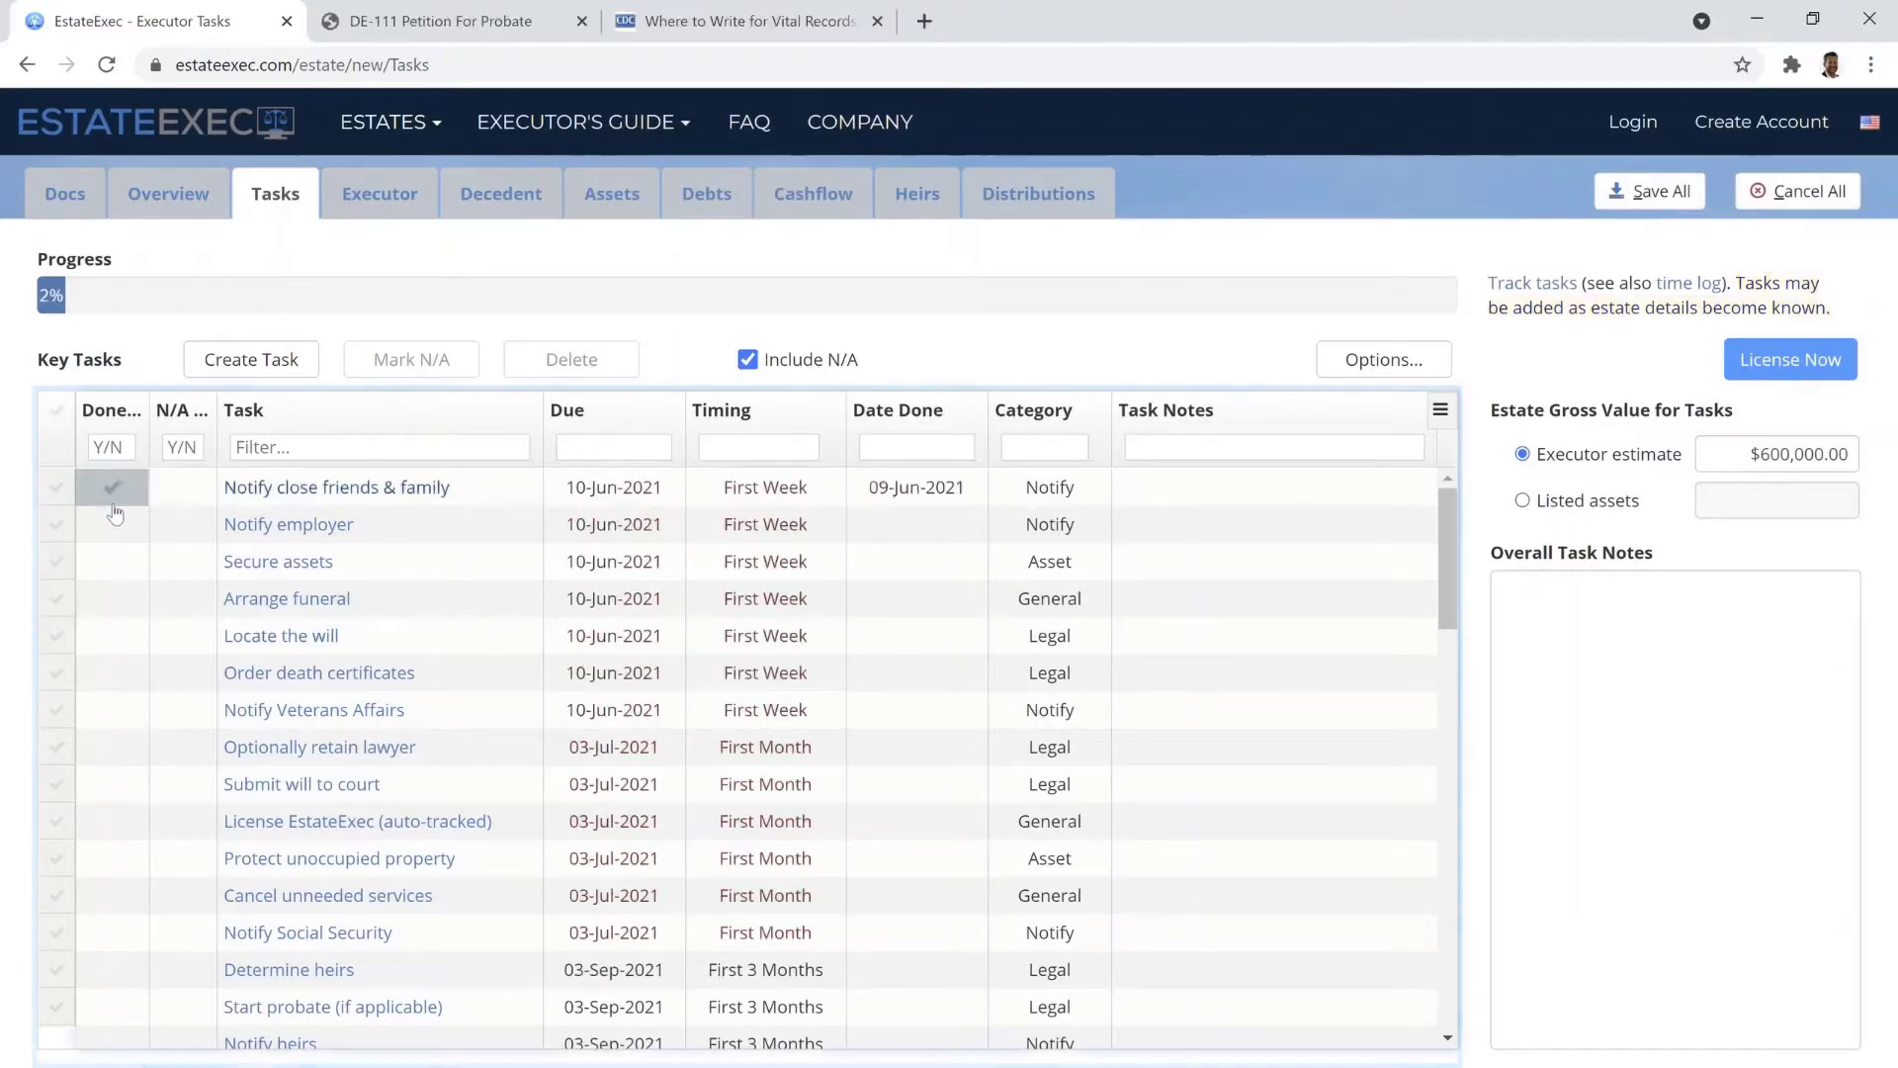
{"action": "left_click", "coordinate": [111, 524]}
{"action": "left_click", "coordinate": [115, 561]}
{"action": "left_click", "coordinate": [118, 598]}
{"action": "left_click", "coordinate": [117, 637]}
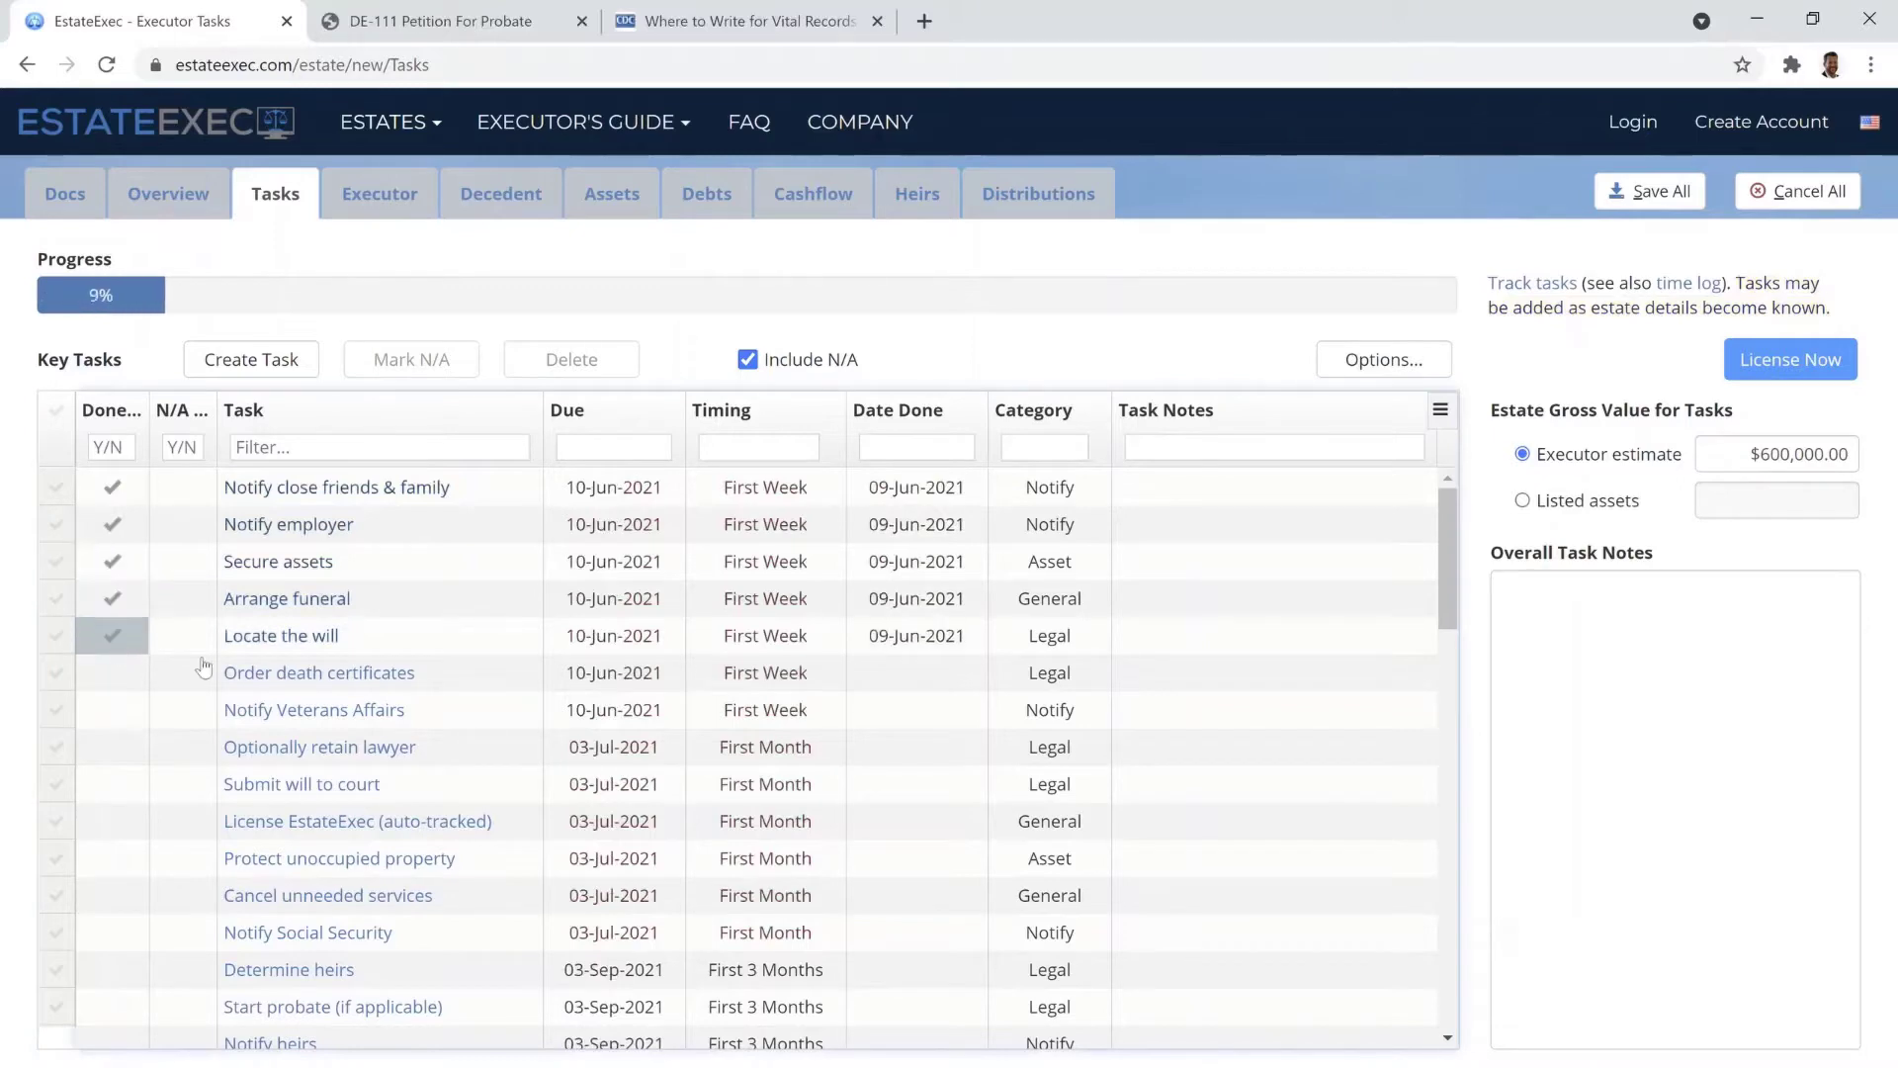
Step: Review the death certificate guidance and California records page, then mark Order death certificates done
{"action": "left_click", "coordinate": [306, 674]}
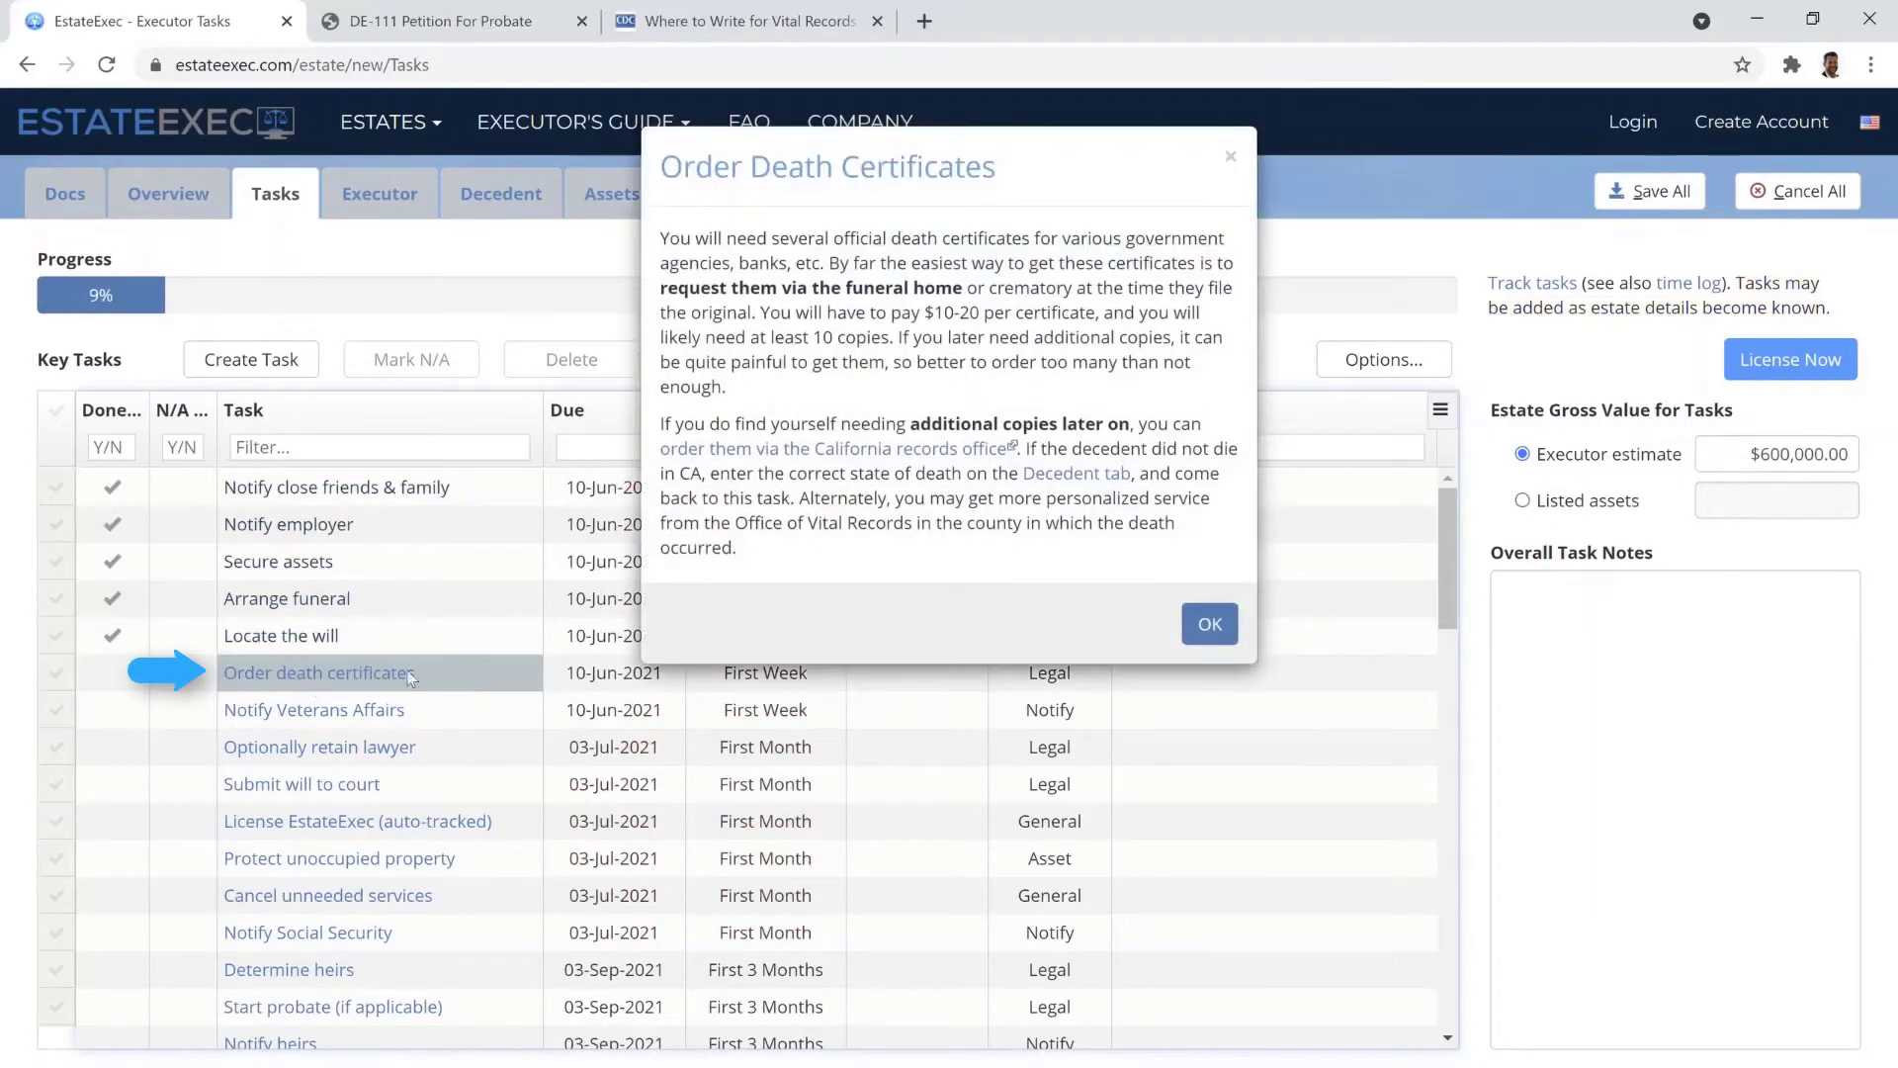
{"action": "left_click", "coordinate": [813, 462]}
{"action": "left_click", "coordinate": [202, 24]}
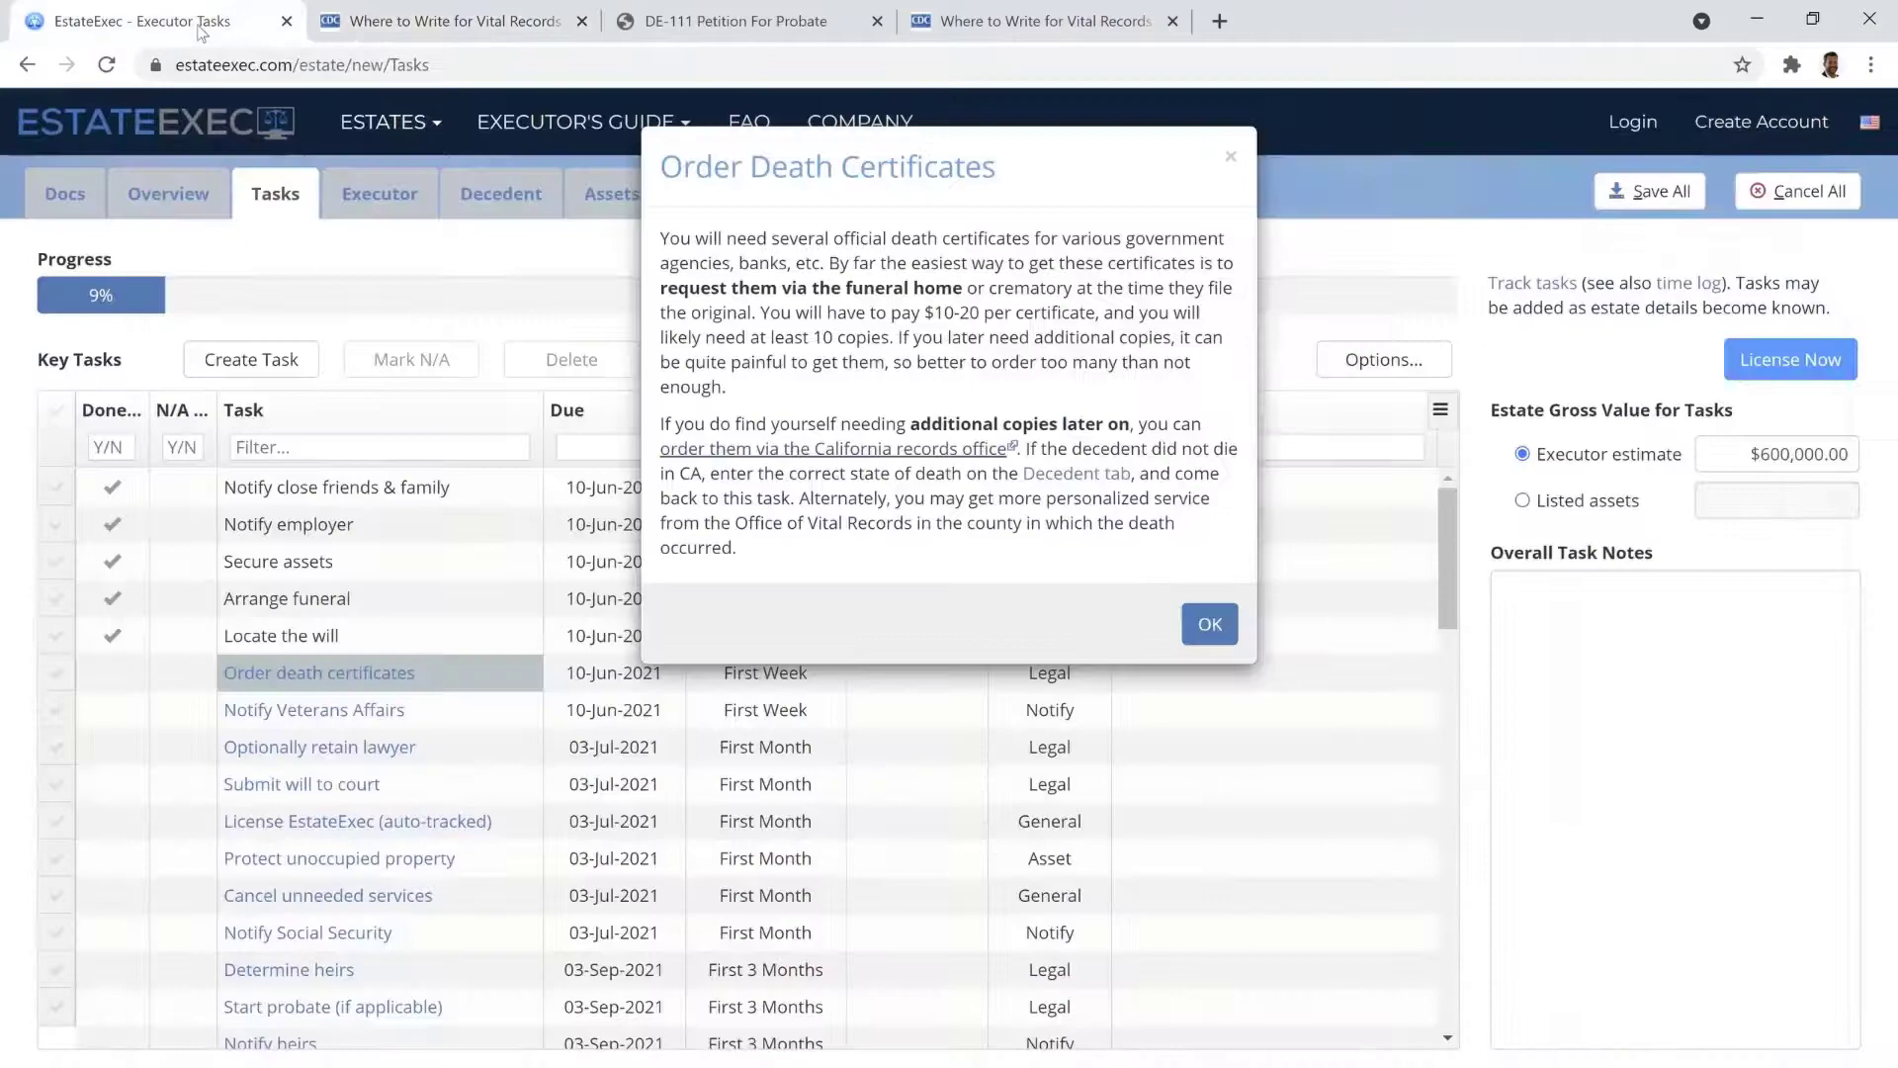
{"action": "left_click", "coordinate": [1208, 626]}
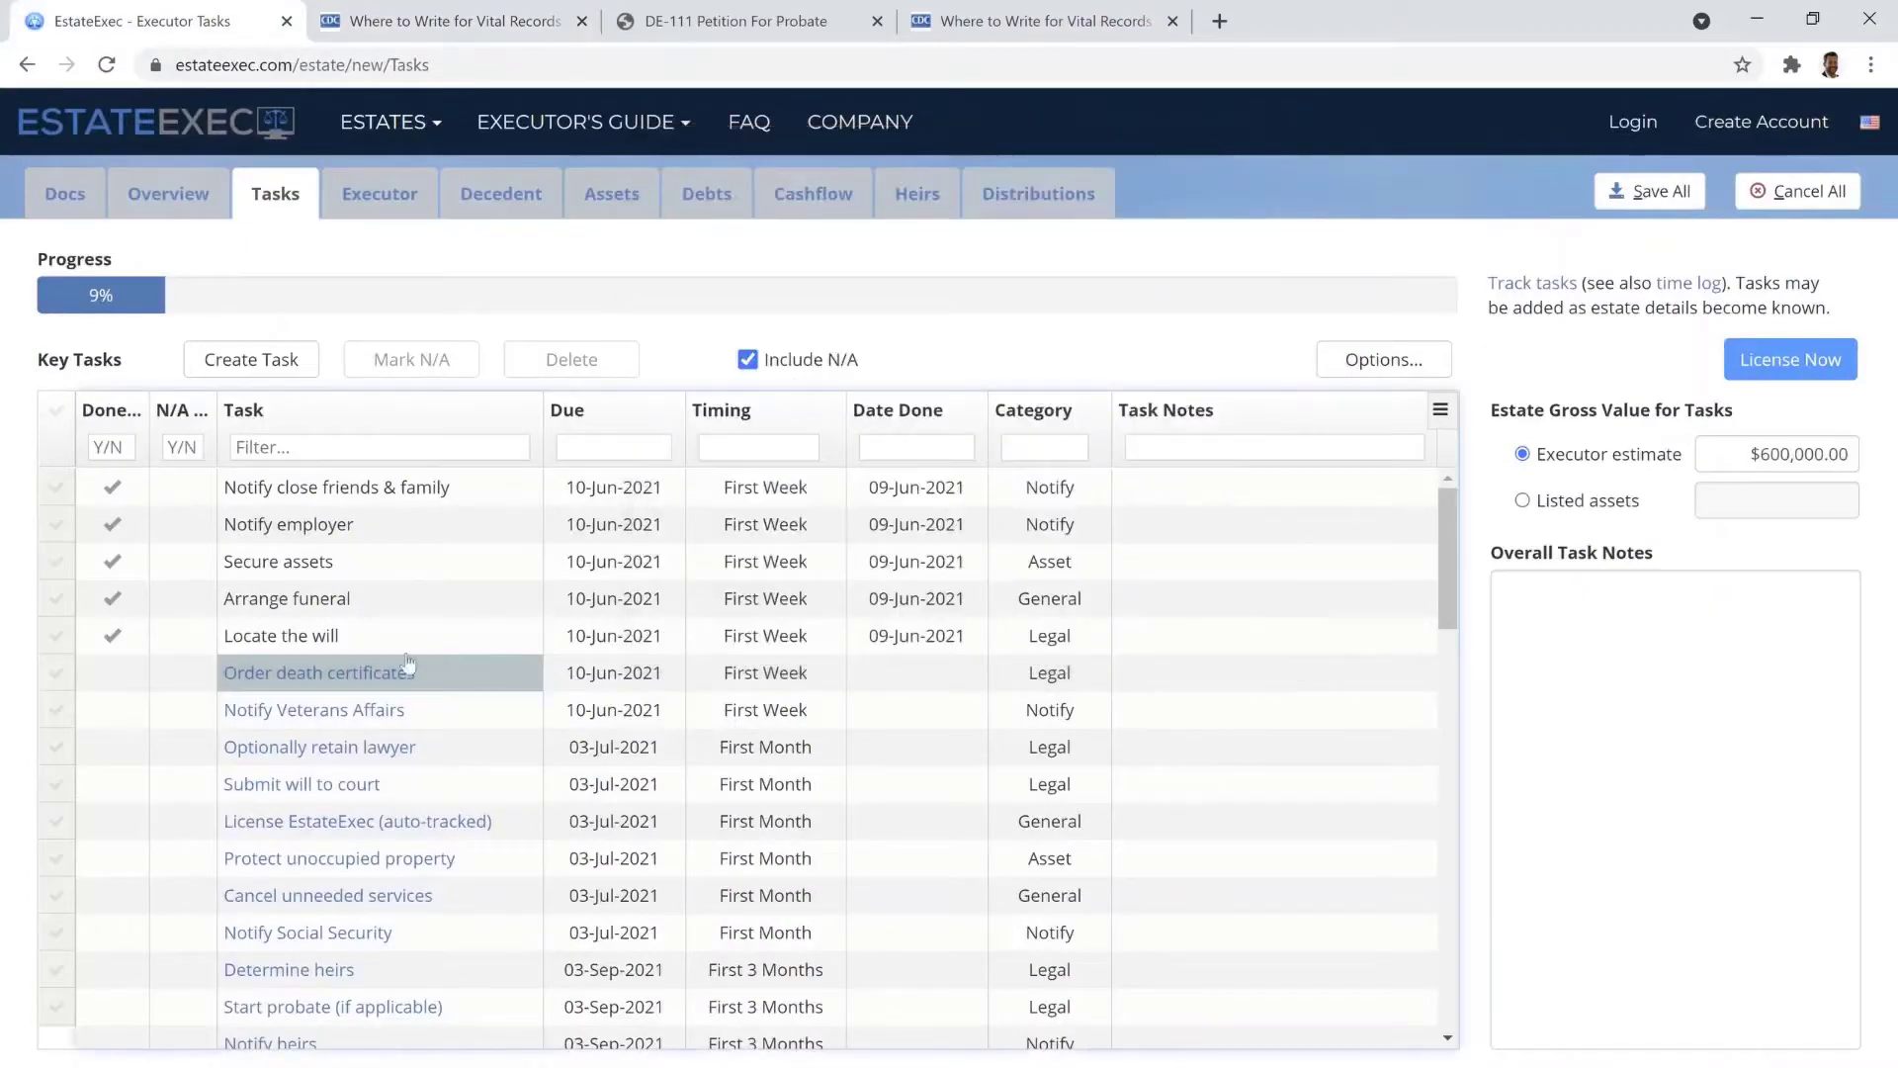
{"action": "left_click", "coordinate": [140, 680]}
Step: Review the Notify Veterans Affairs guidance and its detailed veterans documentation page
{"action": "left_click", "coordinate": [377, 709]}
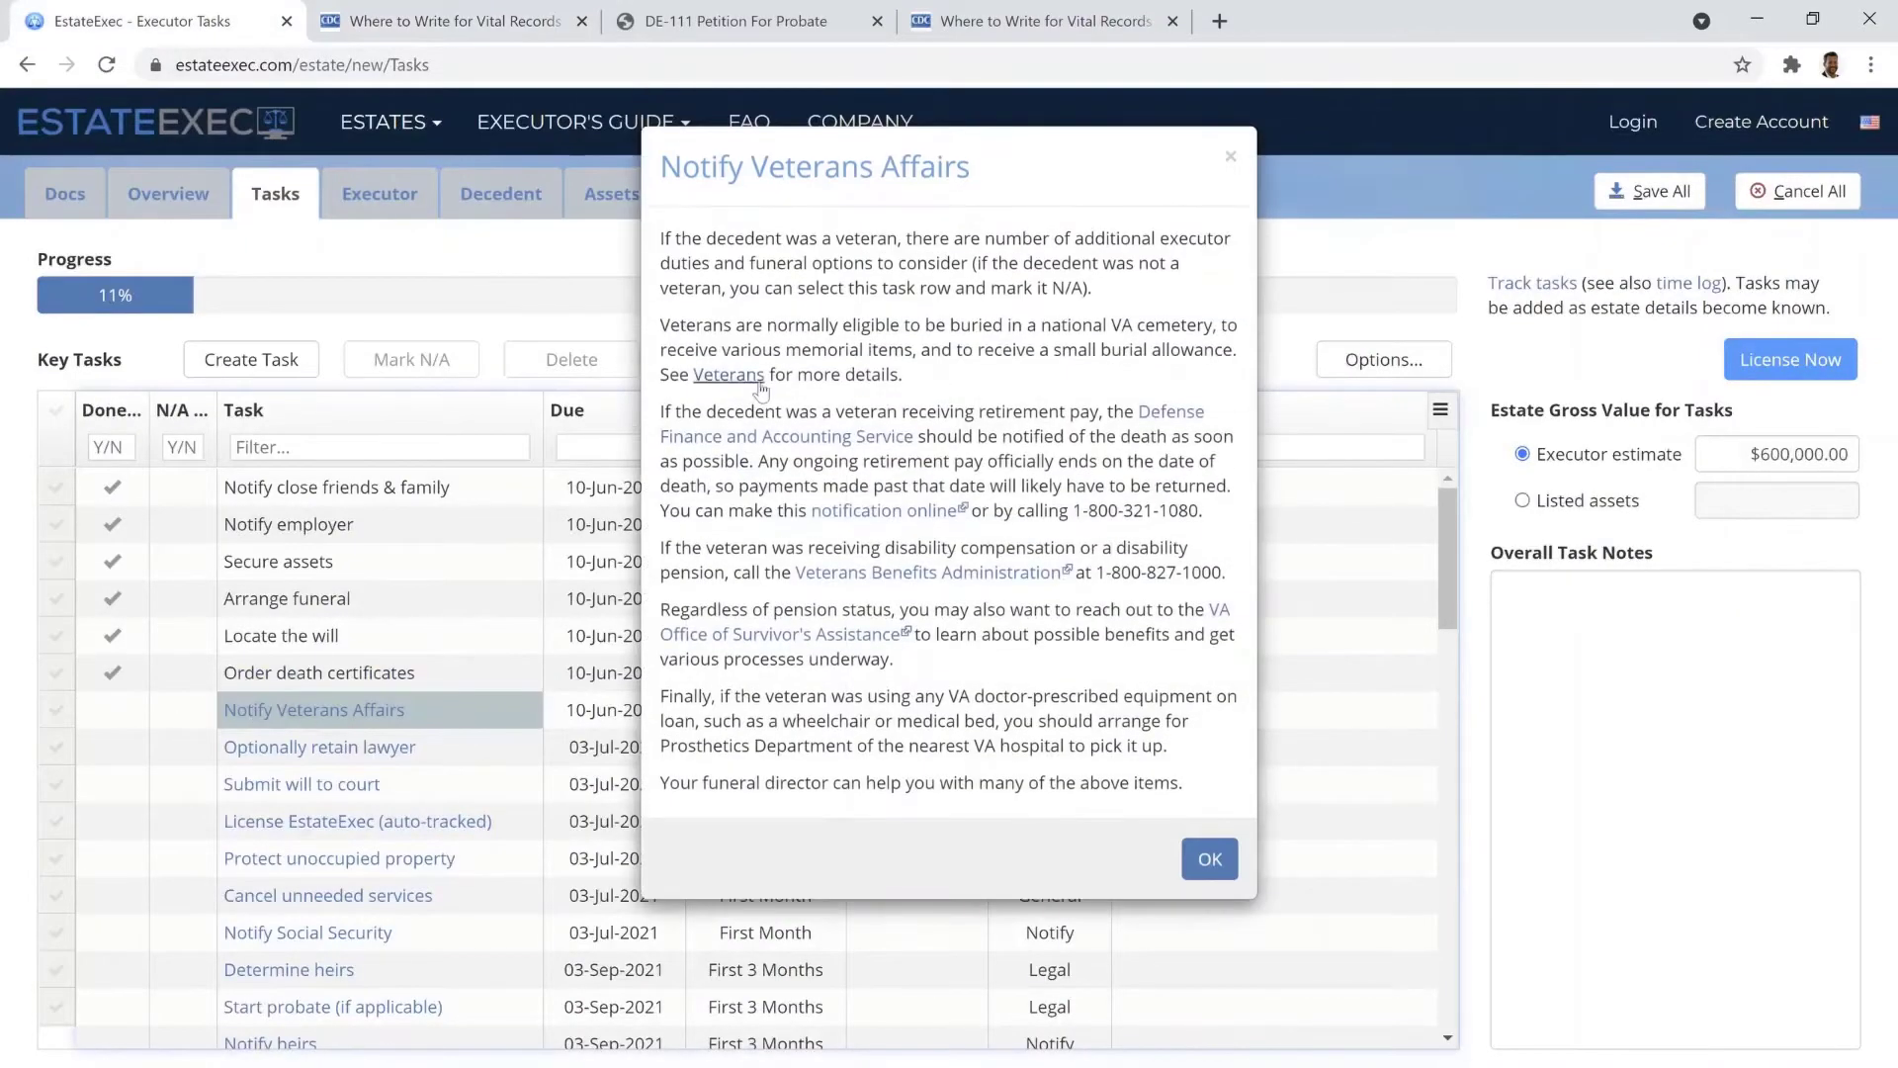
{"action": "left_click", "coordinate": [728, 375]}
{"action": "scroll", "coordinate": [835, 587], "scroll_direction": "down", "scroll_amount": 13}
{"action": "scroll", "coordinate": [815, 591], "scroll_direction": "up", "scroll_amount": 15}
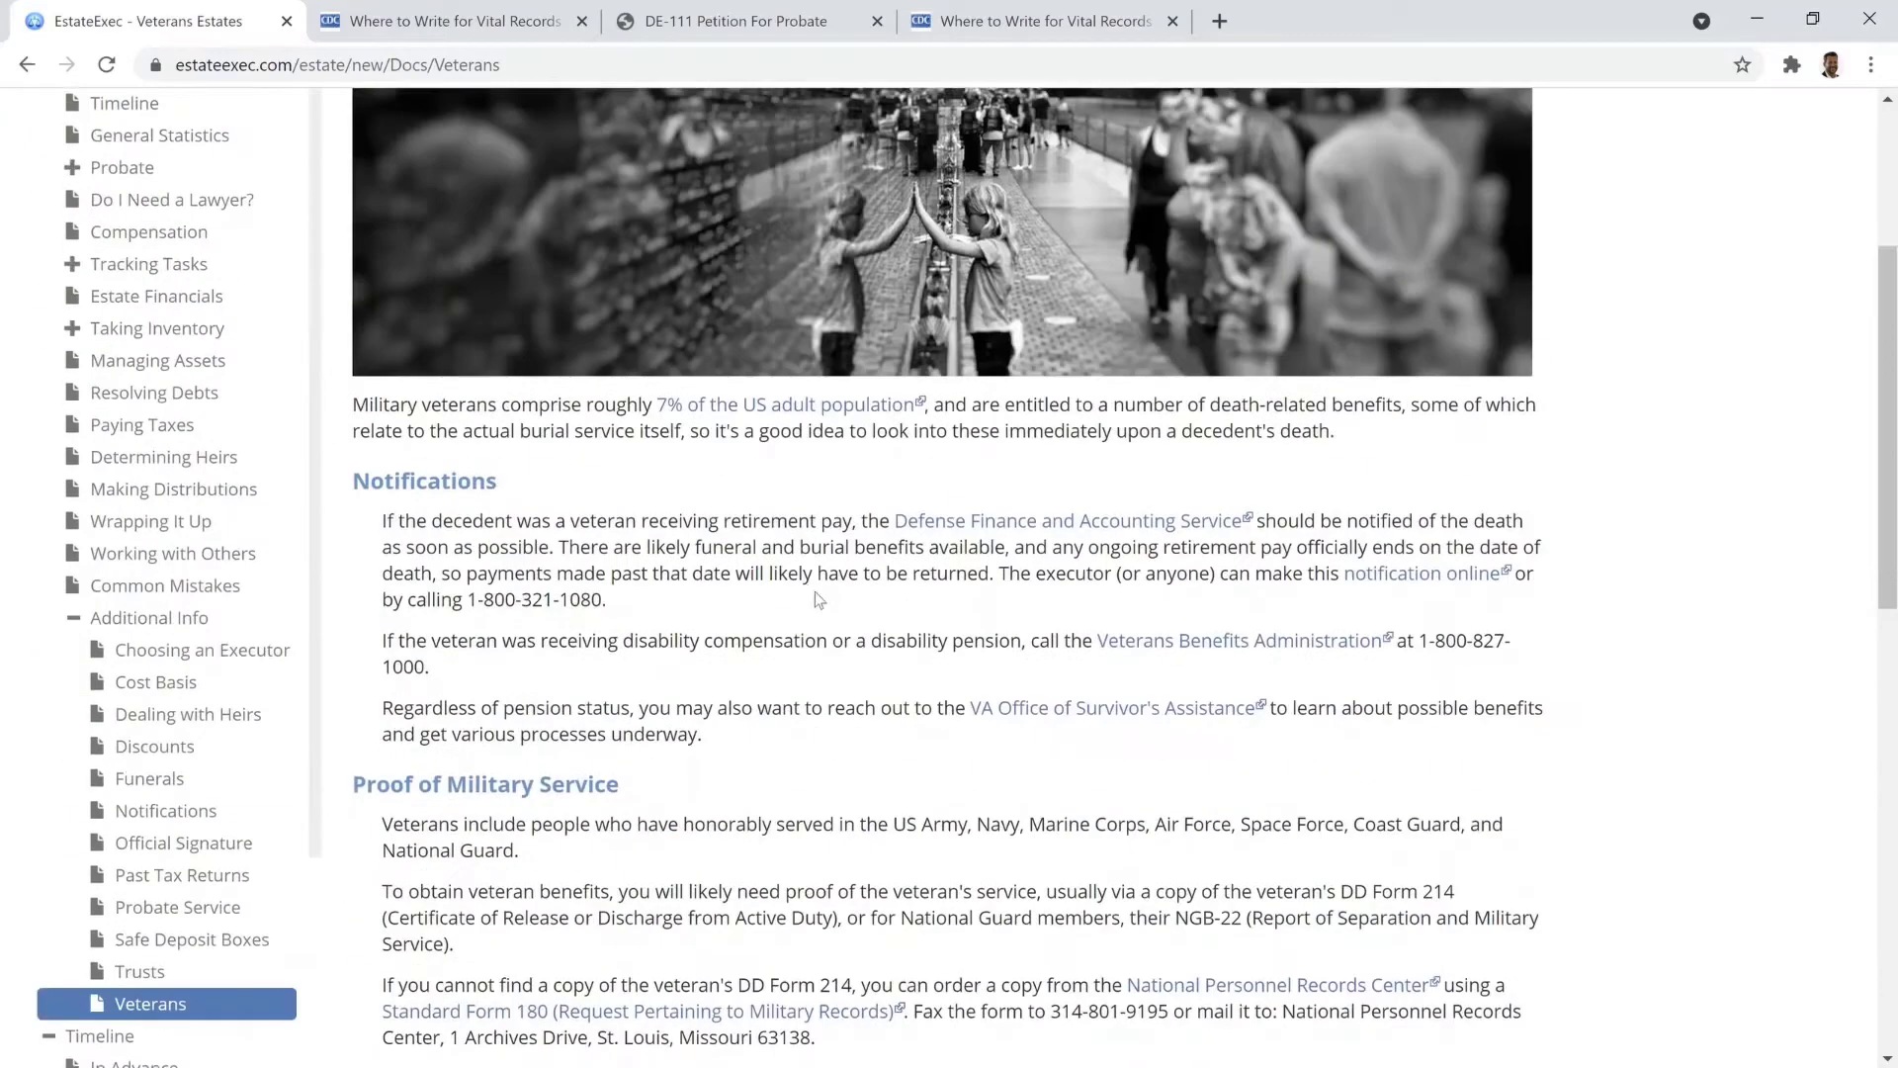
{"action": "scroll", "coordinate": [815, 592], "scroll_direction": "up", "scroll_amount": 5}
{"action": "left_click", "coordinate": [276, 195]}
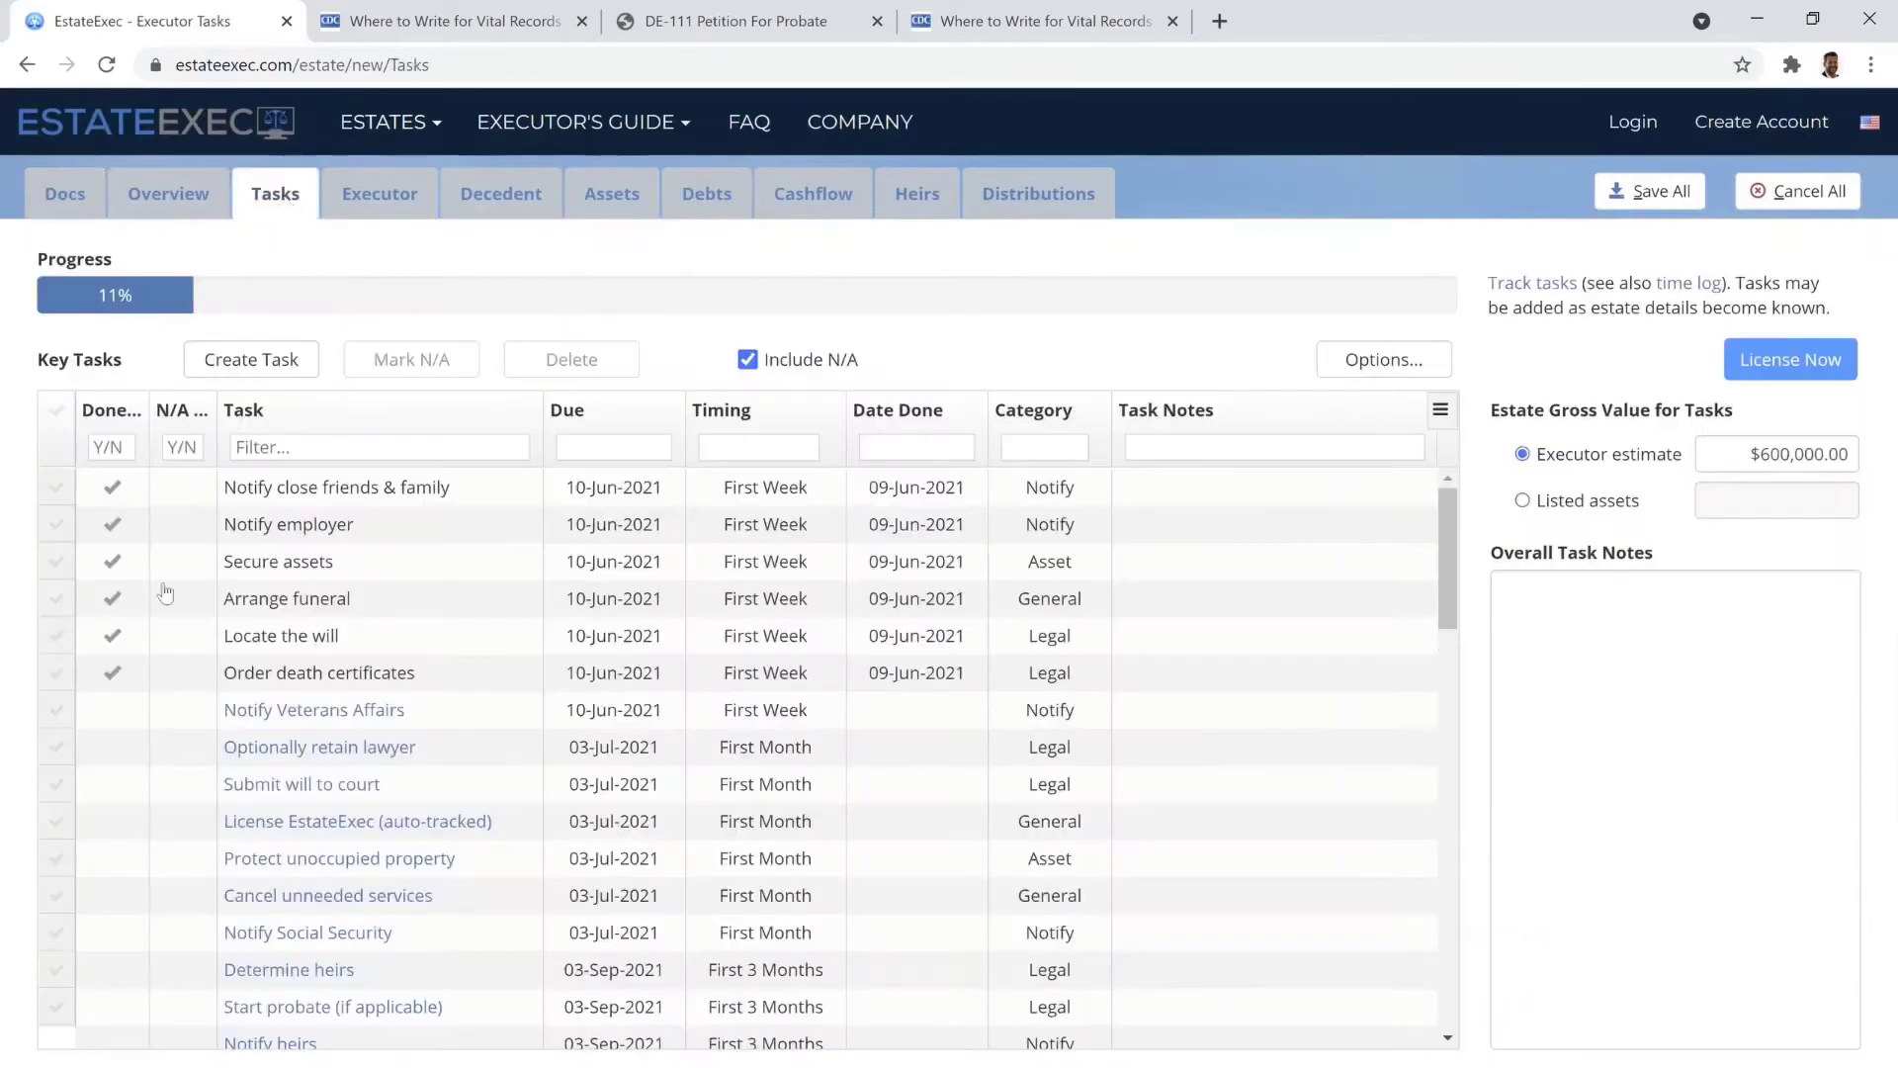
{"action": "scroll", "coordinate": [277, 662], "scroll_direction": "down", "scroll_amount": 10}
Step: Review the Publish notice of death guidance and Petition for Probate form, then mark it done
{"action": "scroll", "coordinate": [314, 670], "scroll_direction": "up", "scroll_amount": 3}
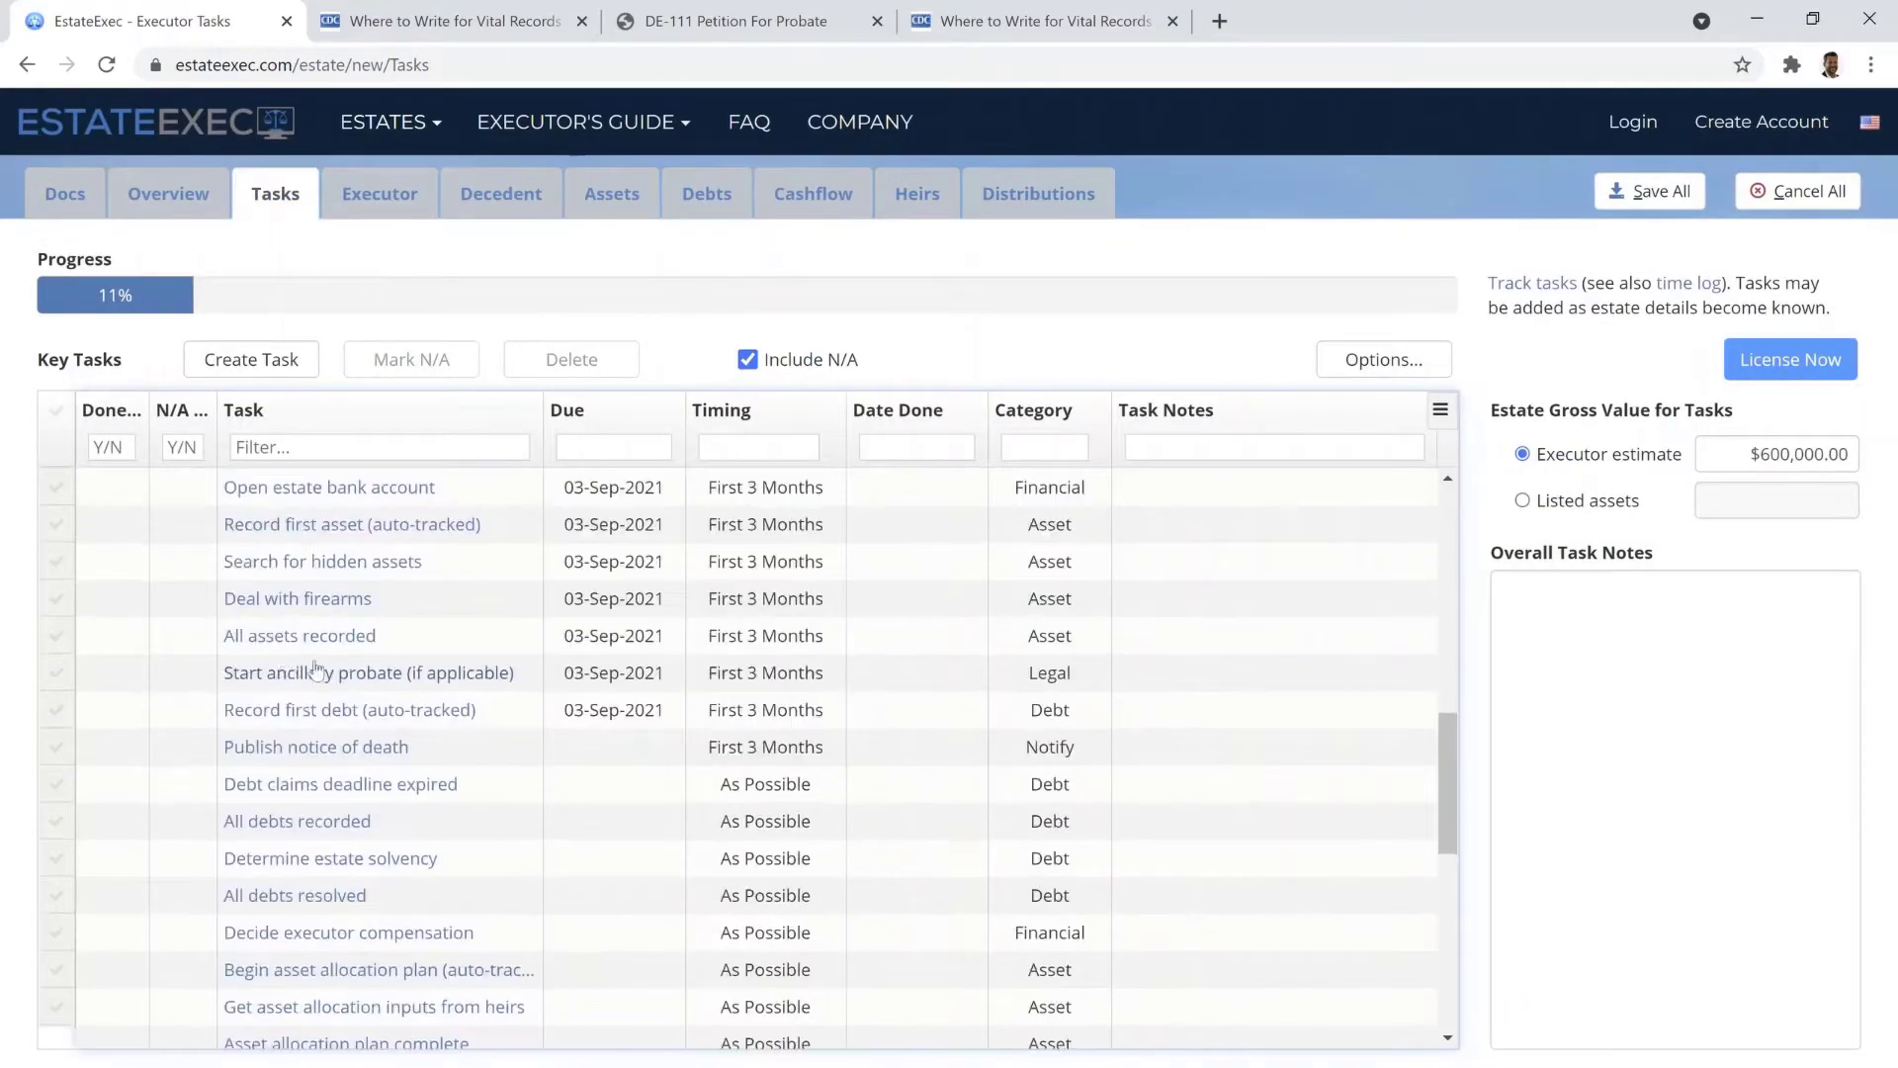
{"action": "left_click", "coordinate": [374, 747]}
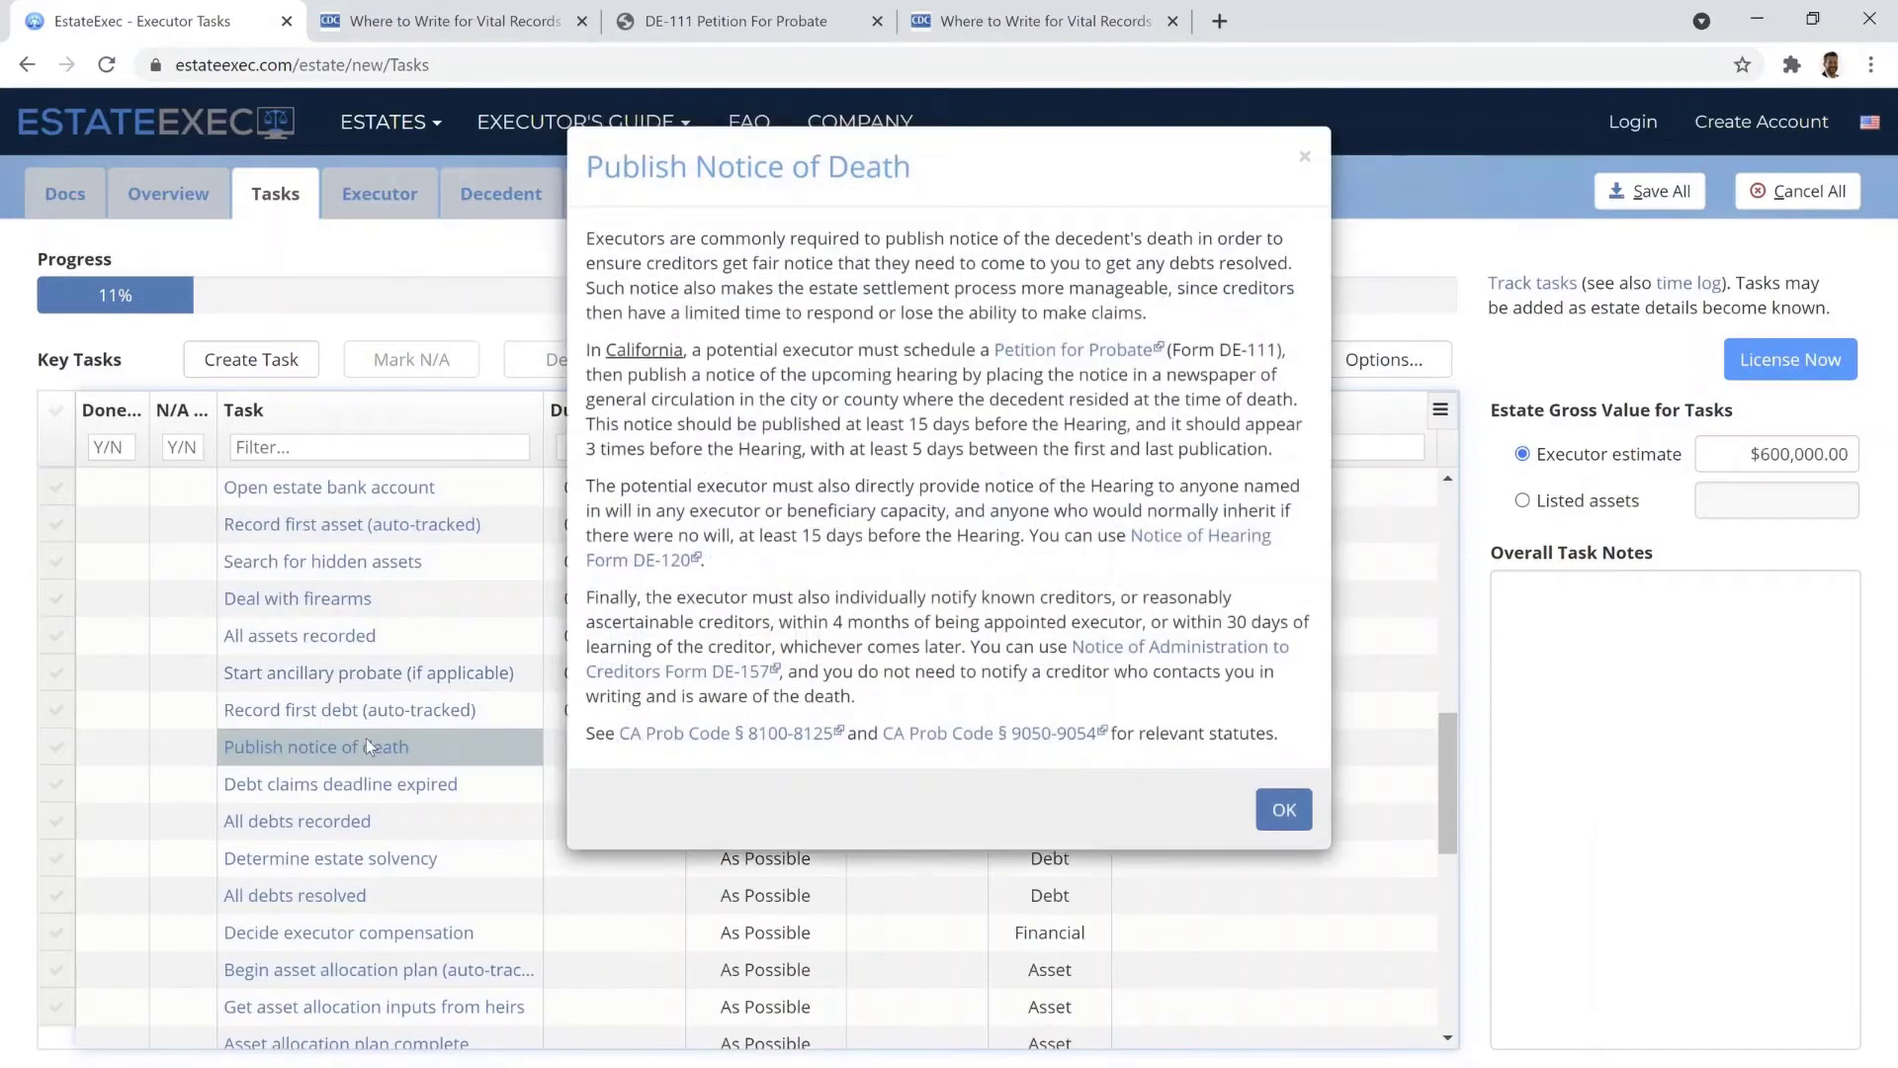
{"action": "left_click", "coordinate": [1048, 351]}
{"action": "left_click", "coordinate": [198, 24]}
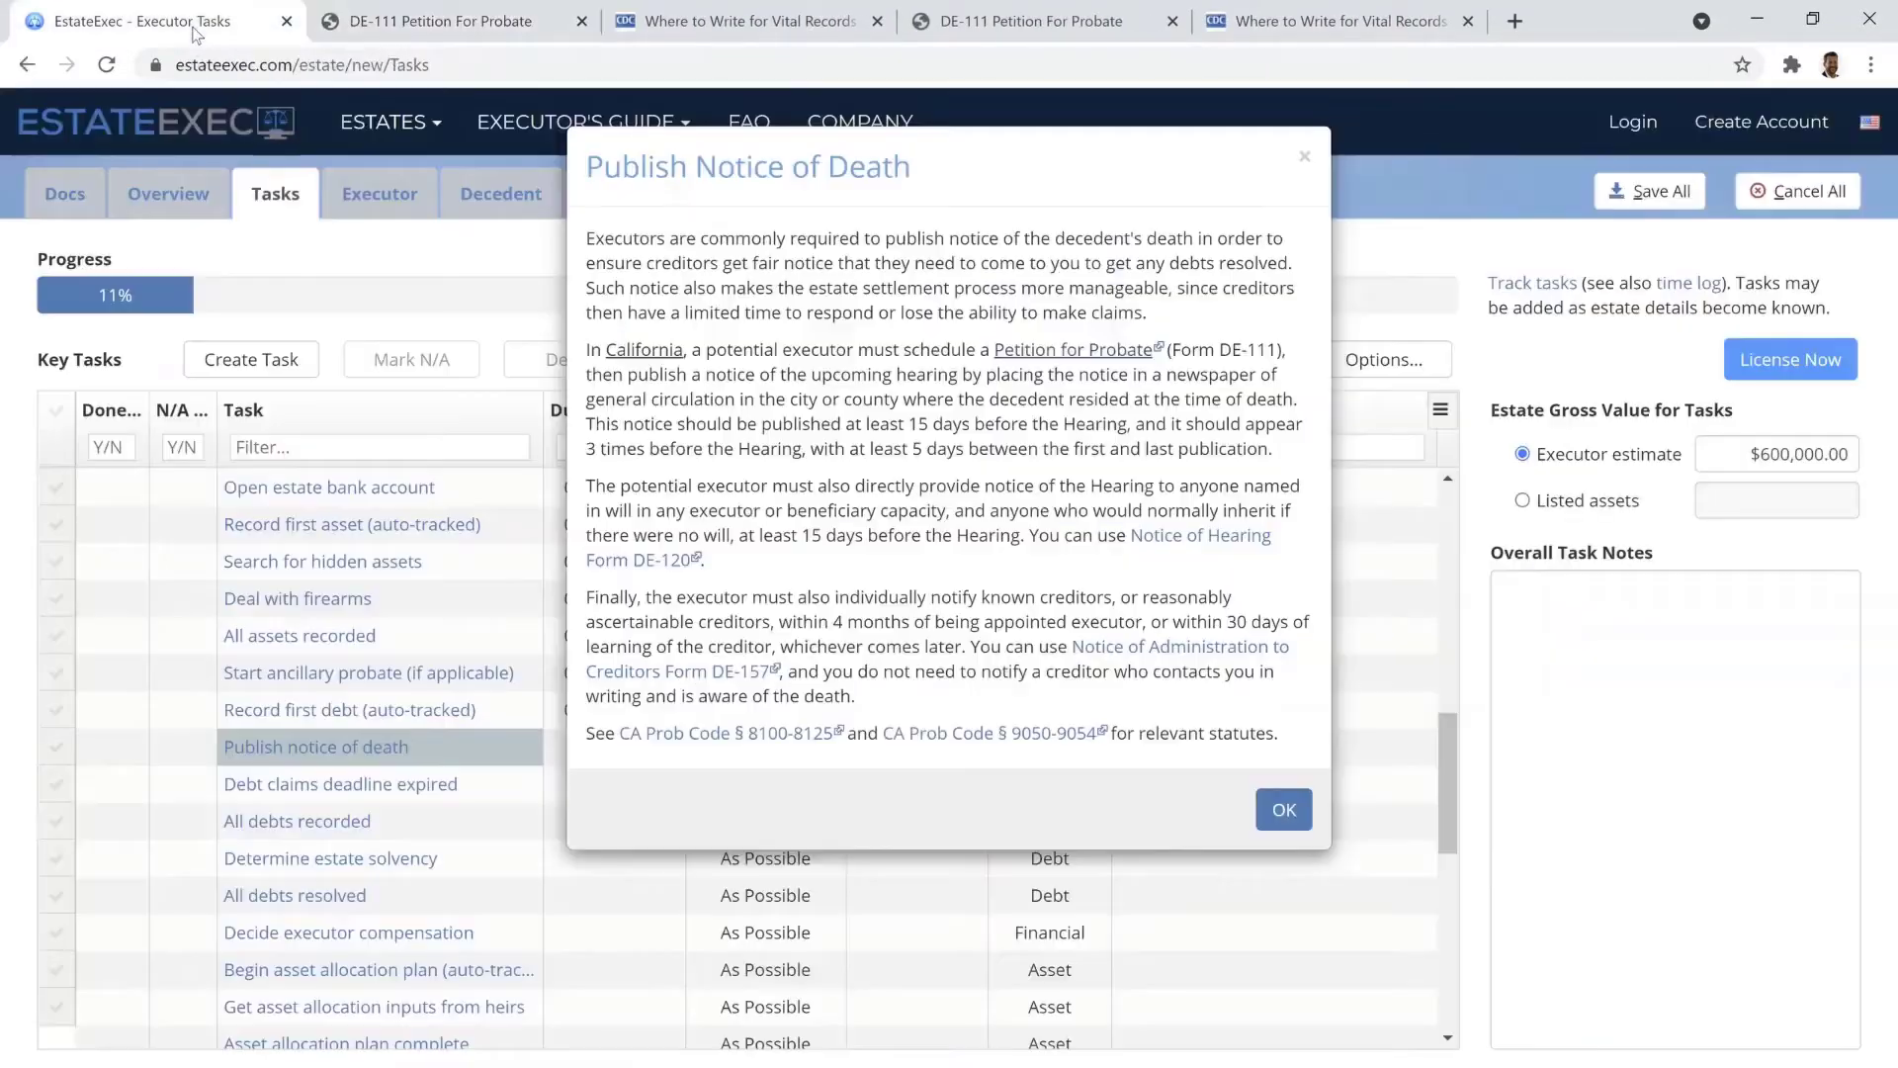
{"action": "left_click", "coordinate": [1279, 809]}
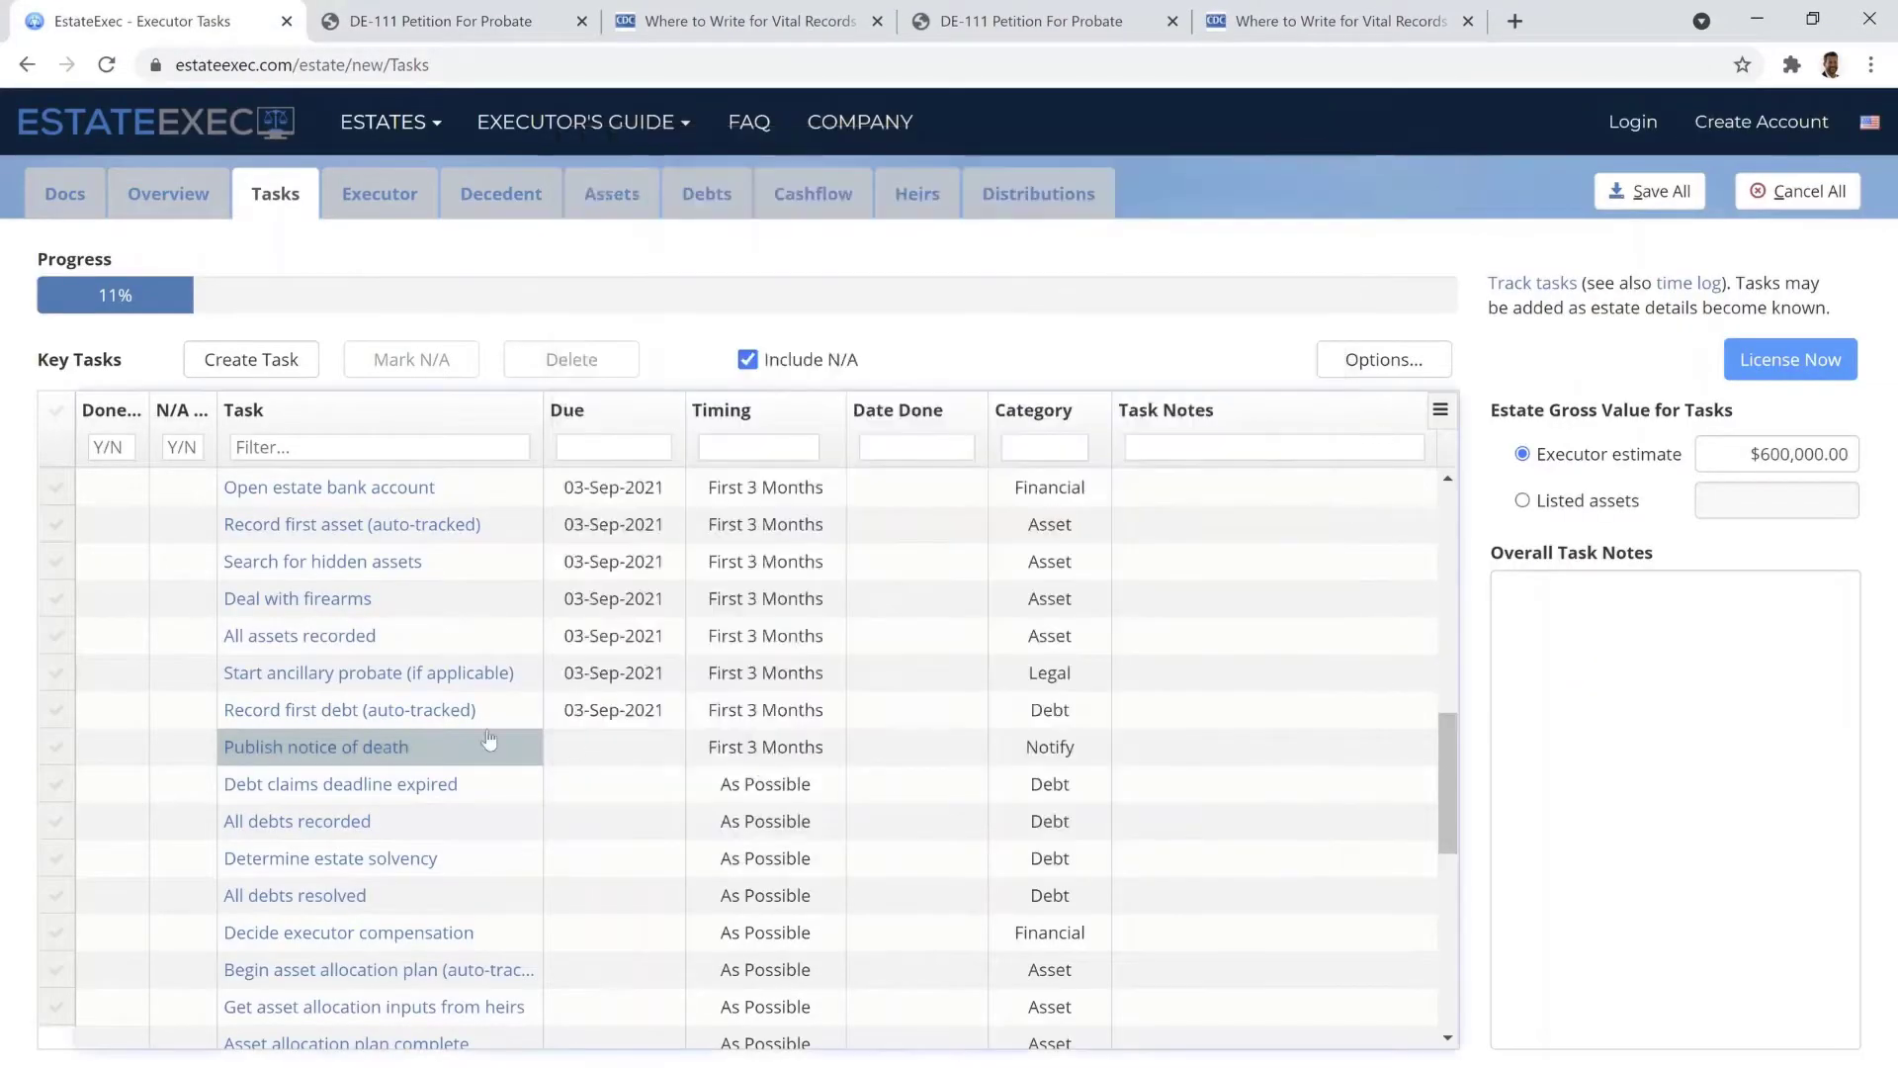
{"action": "left_click", "coordinate": [126, 749]}
Step: Filter tasks by 'ein', review the EIN guidance and IRS page, mark it done, clear the filter
{"action": "left_click", "coordinate": [343, 447]}
{"action": "type", "text": "ein"}
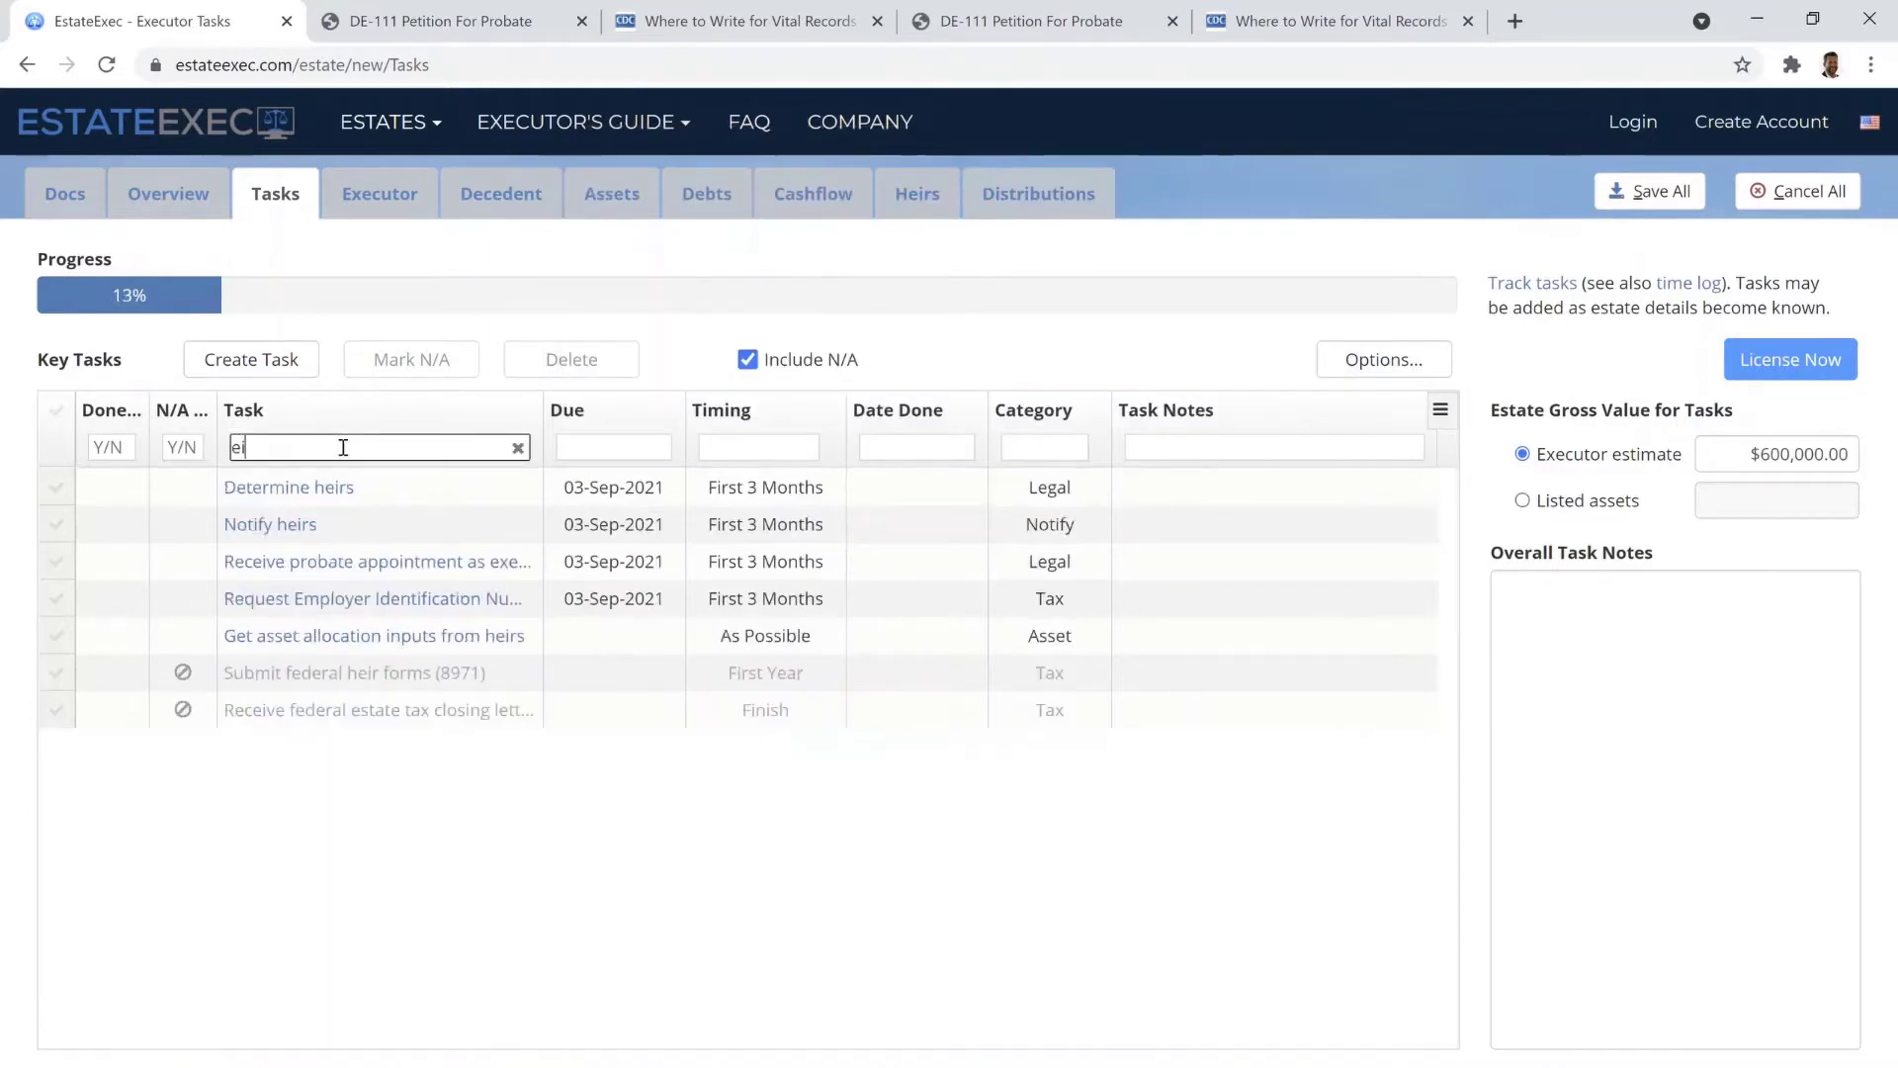
{"action": "left_click", "coordinate": [343, 491]}
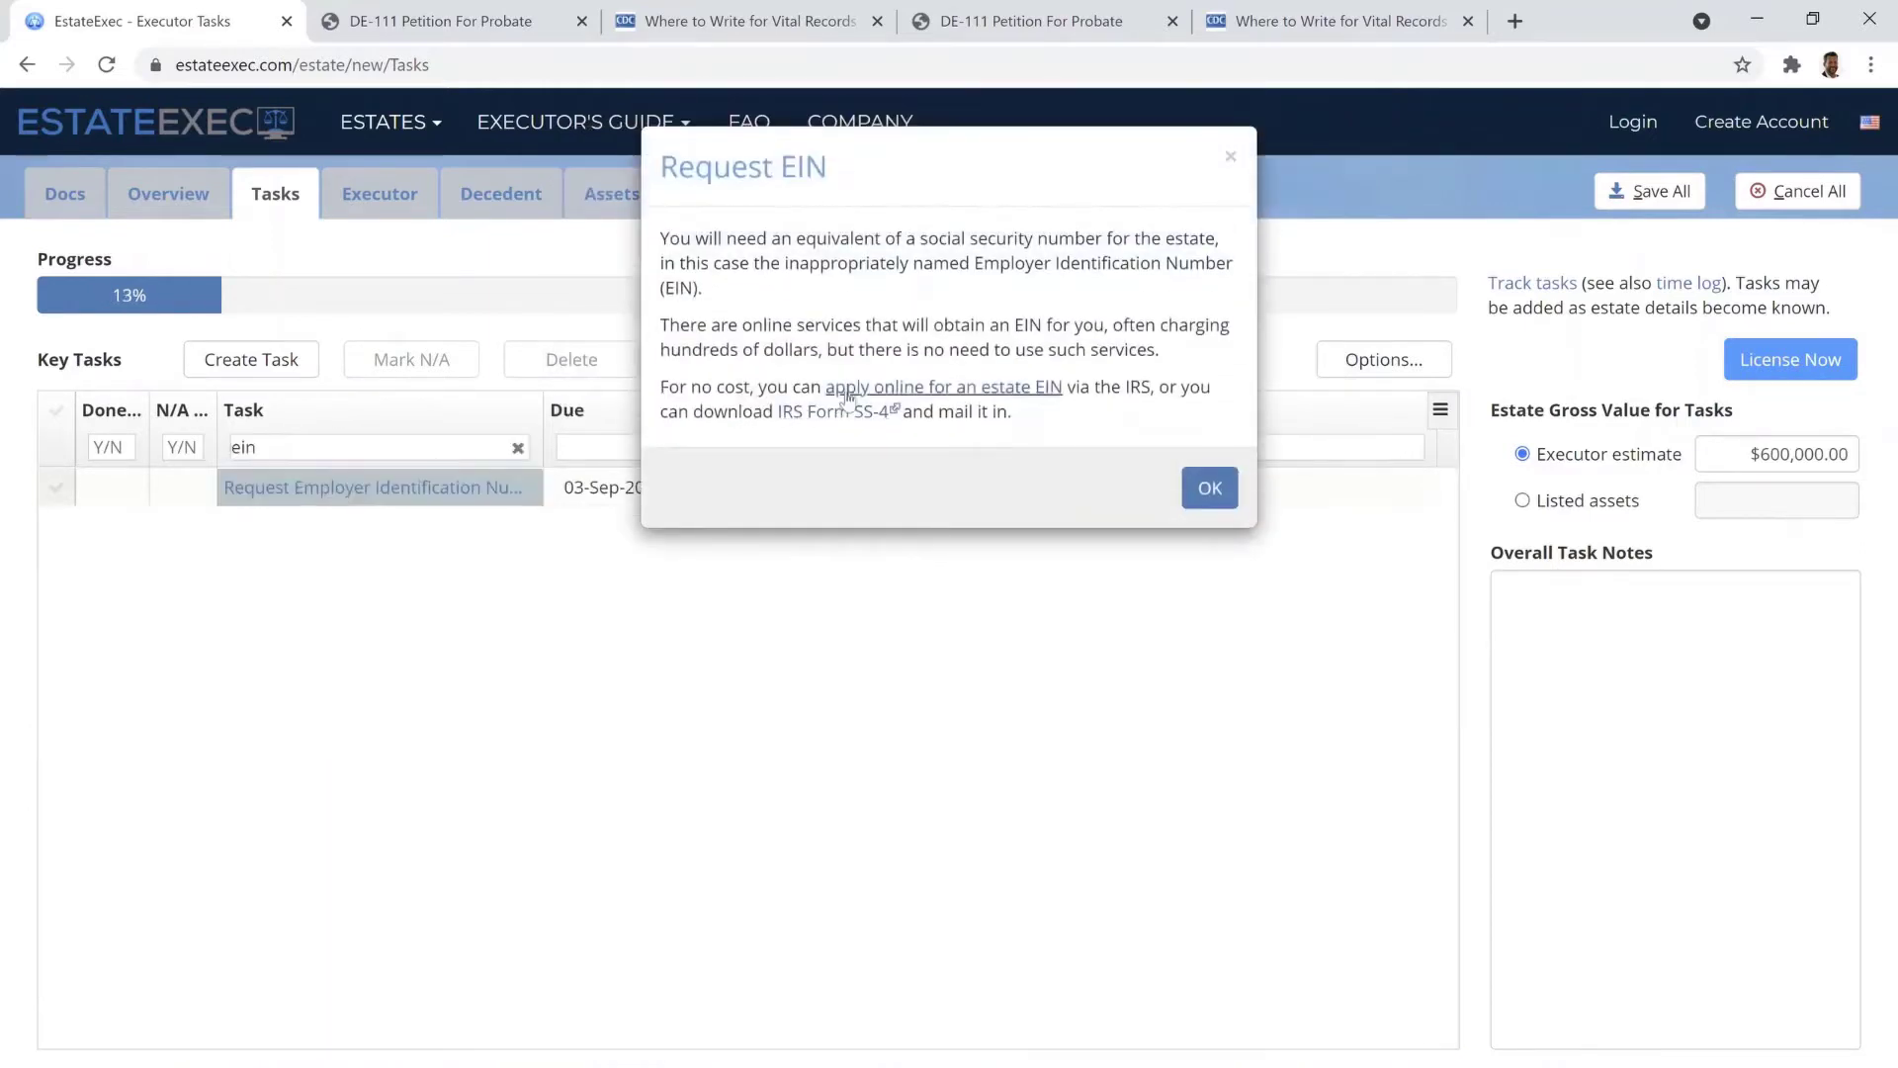
{"action": "left_click", "coordinate": [846, 388]}
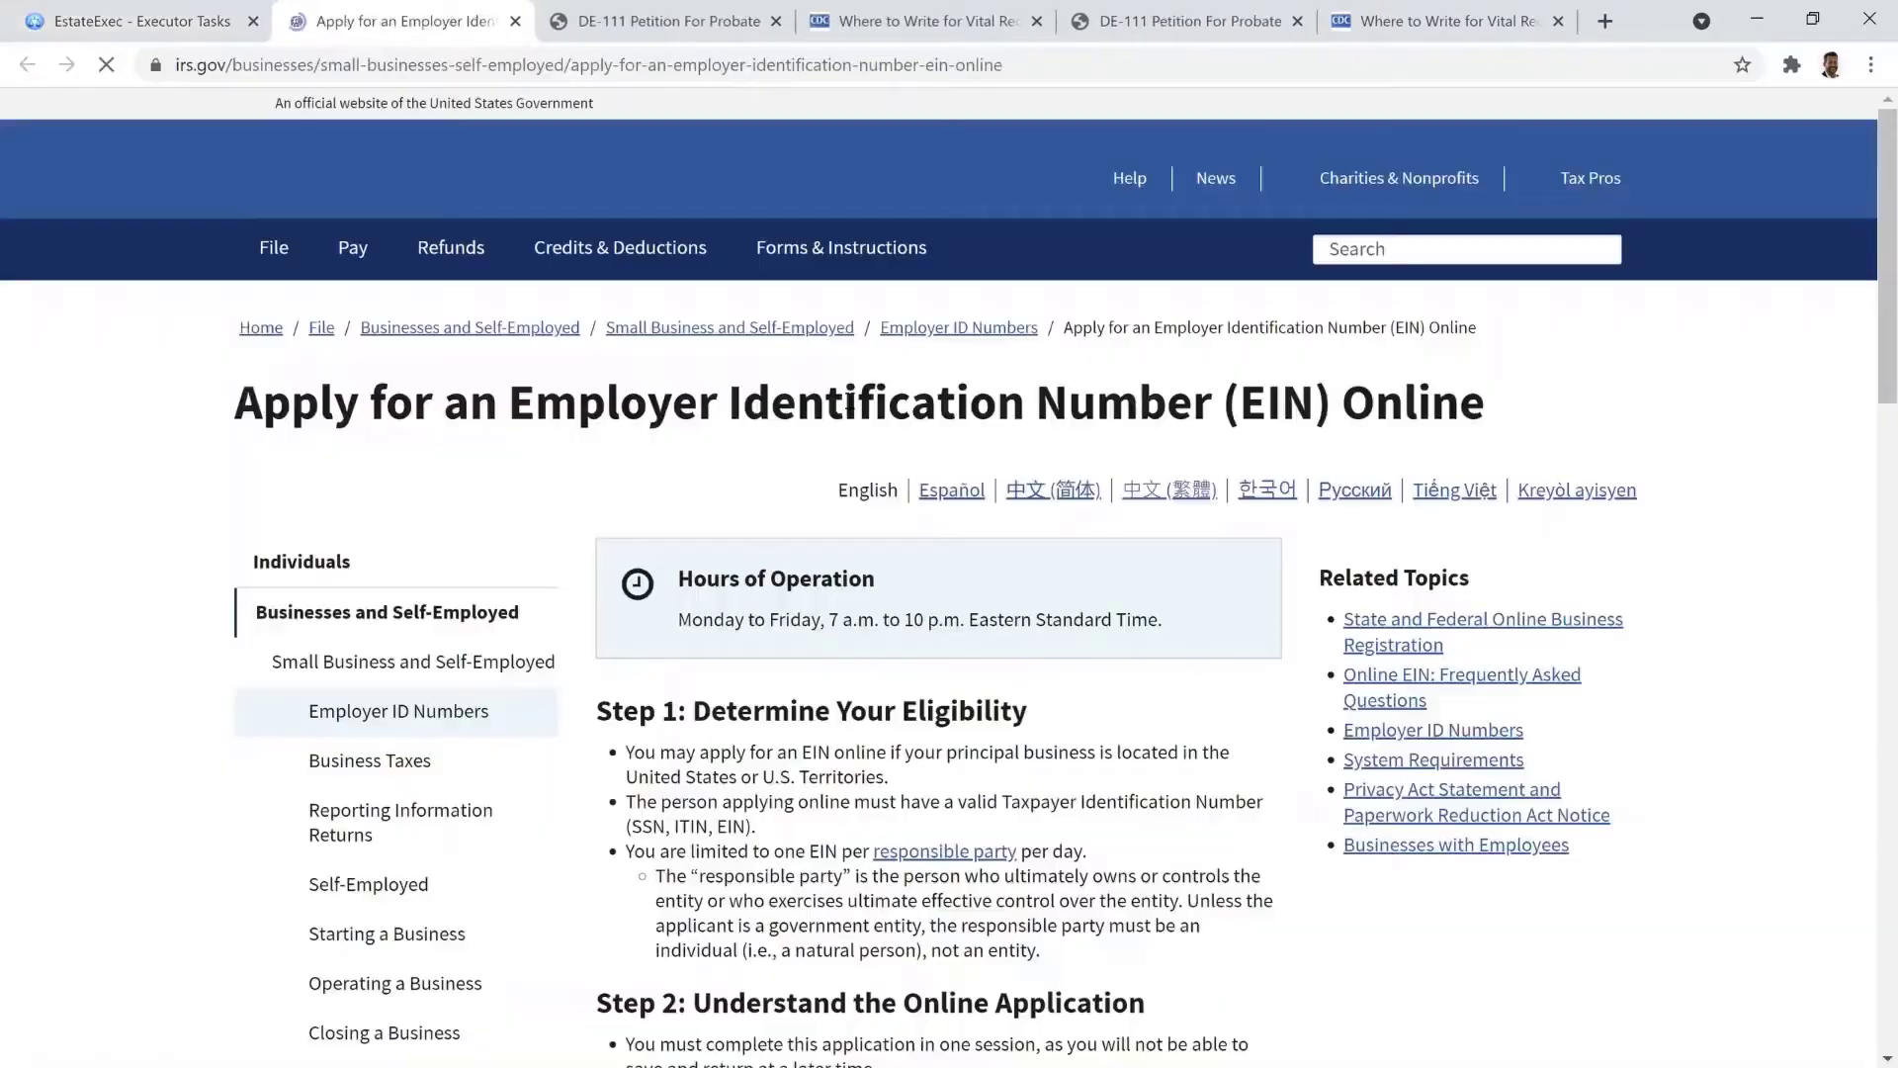
{"action": "left_click", "coordinate": [145, 28]}
{"action": "left_click", "coordinate": [1202, 502]}
{"action": "left_click", "coordinate": [105, 489]}
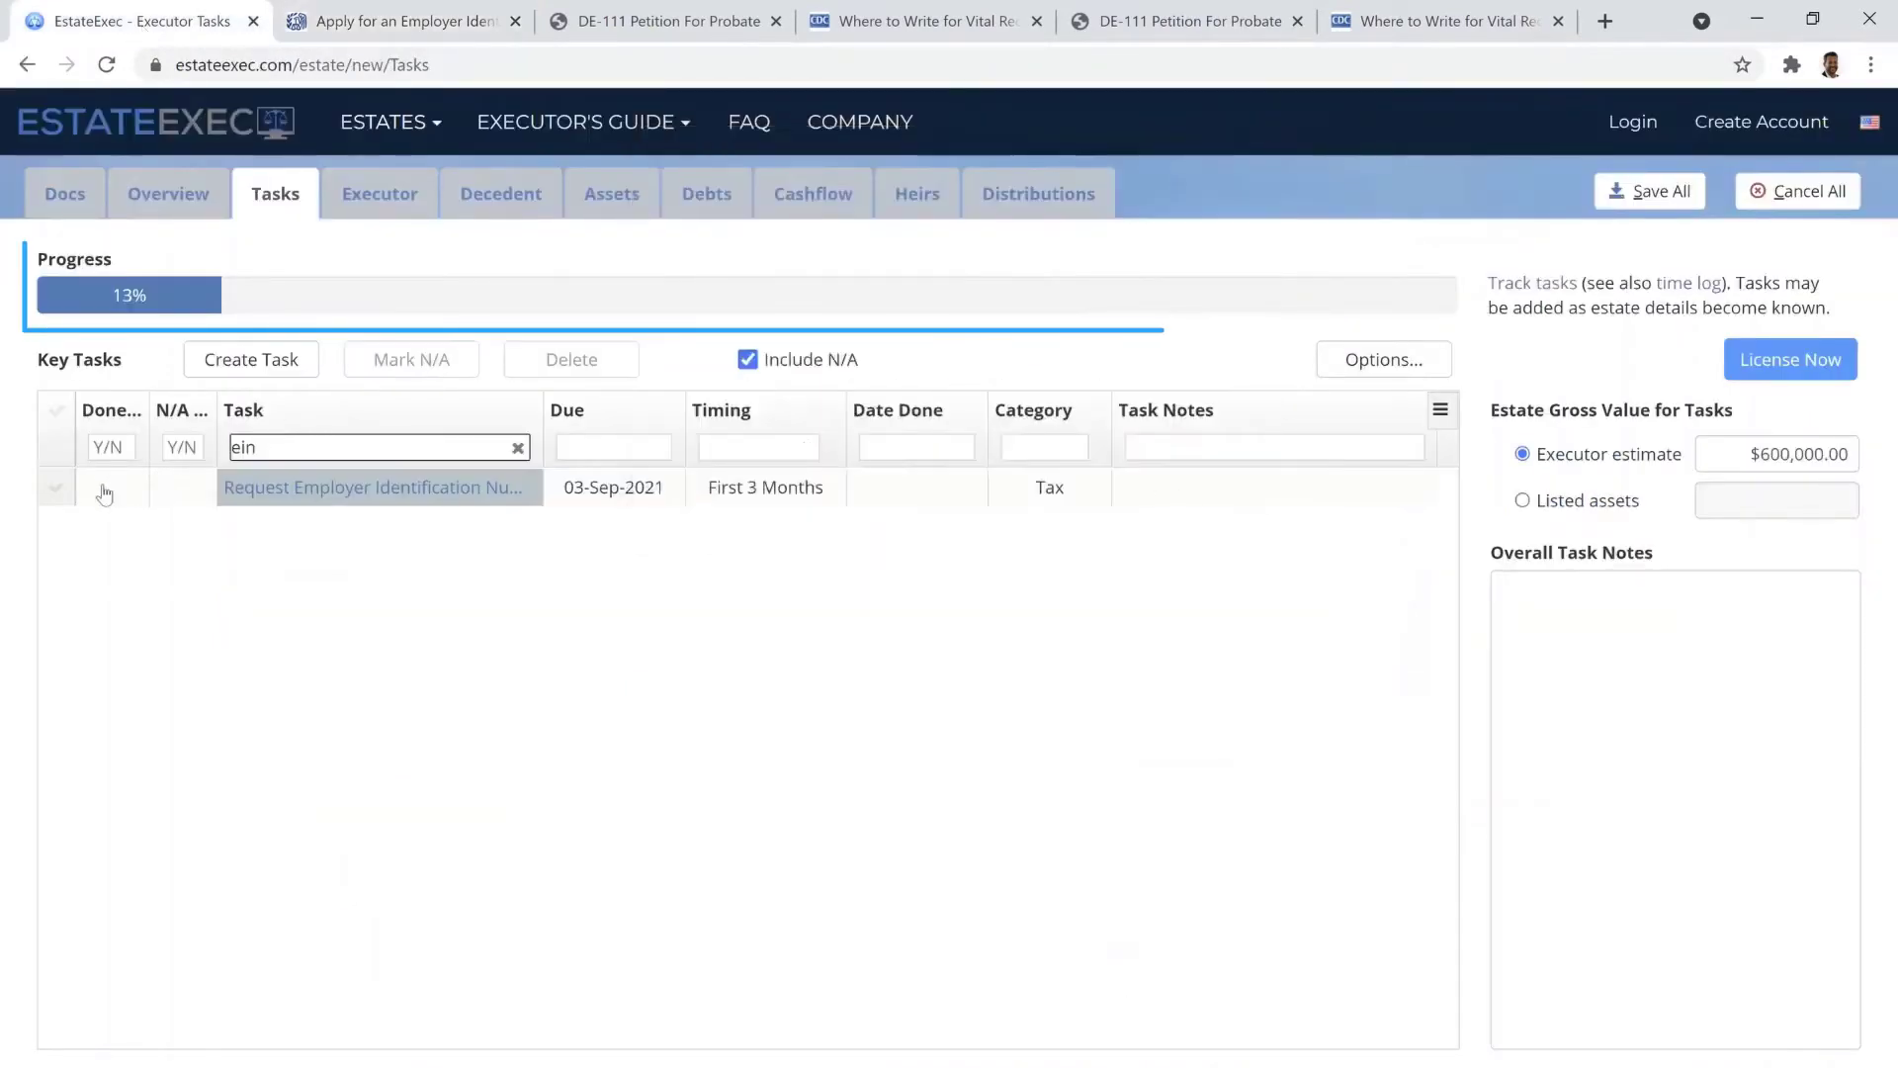
{"action": "left_click", "coordinate": [517, 447]}
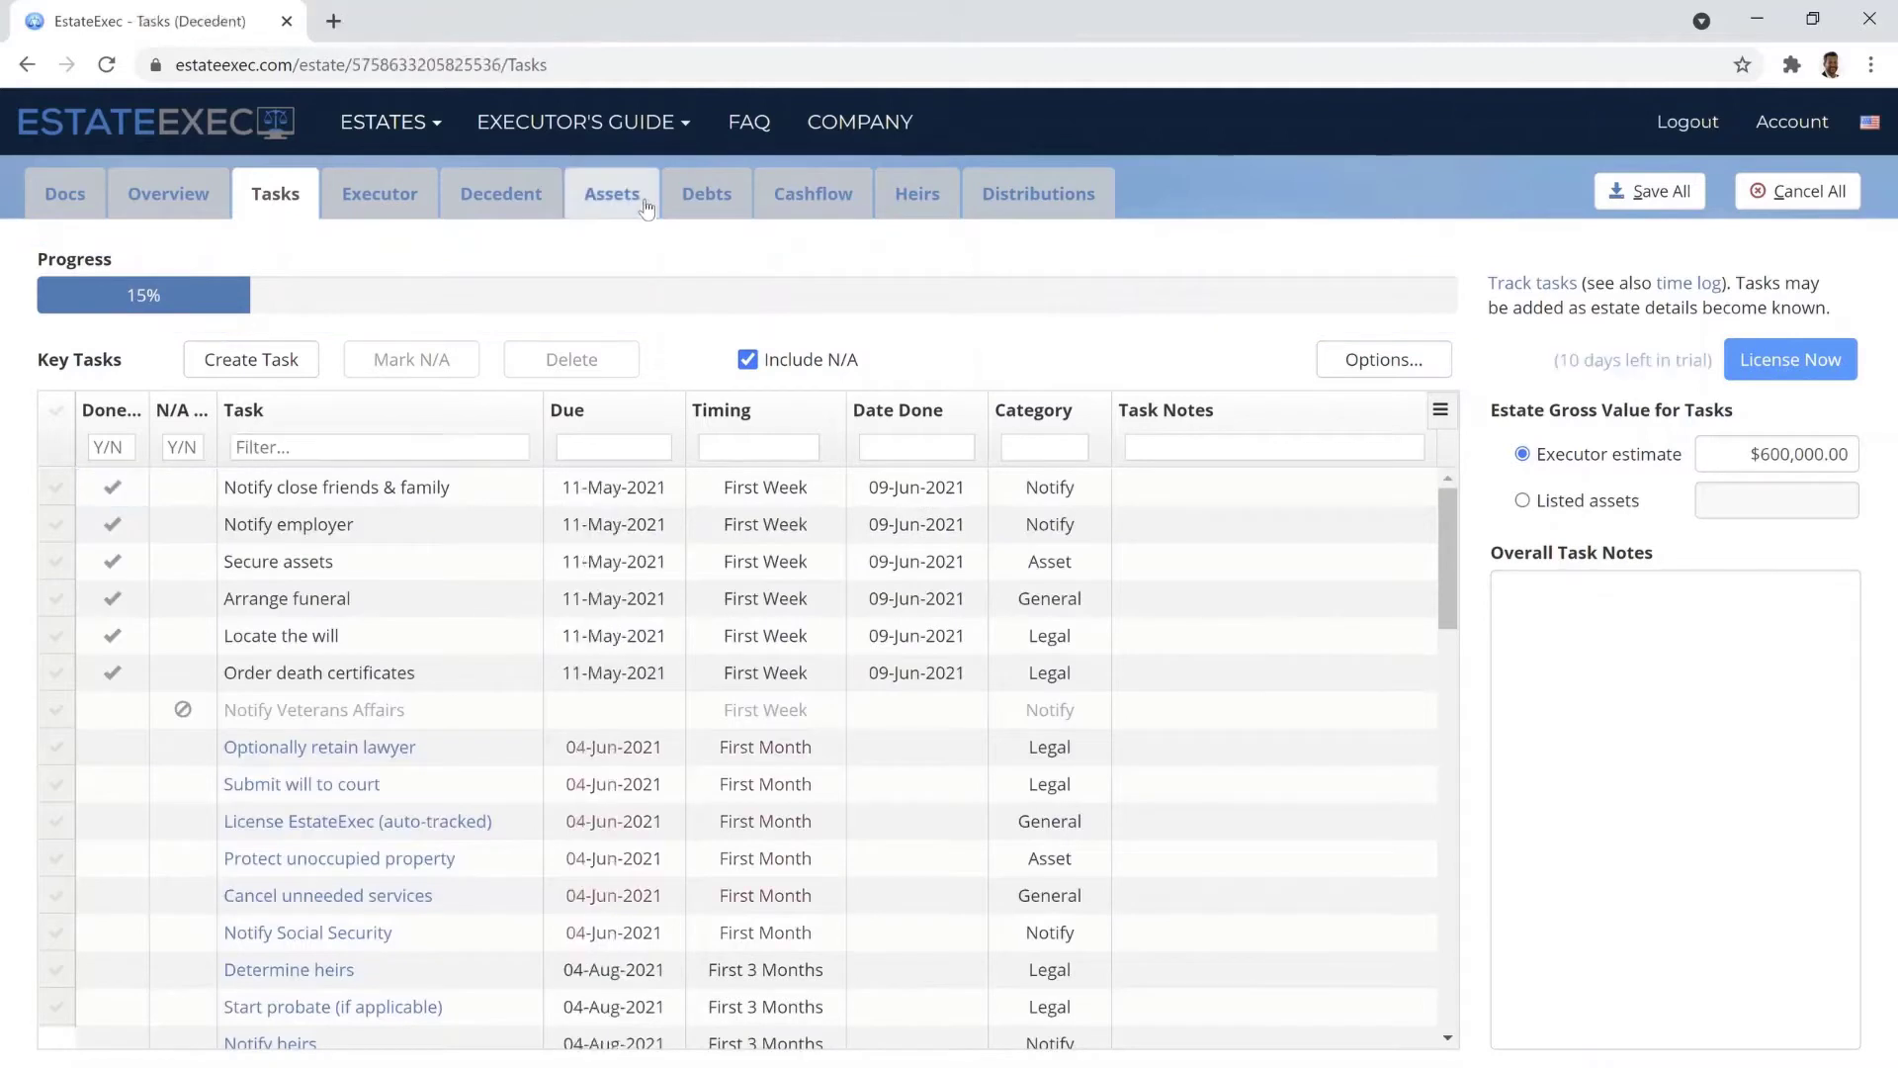
Step: Add a Ford Taurus and a bank account to the estate's Assets list
{"action": "left_click", "coordinate": [612, 193]}
{"action": "left_click", "coordinate": [1140, 462]}
{"action": "left_click", "coordinate": [103, 316]}
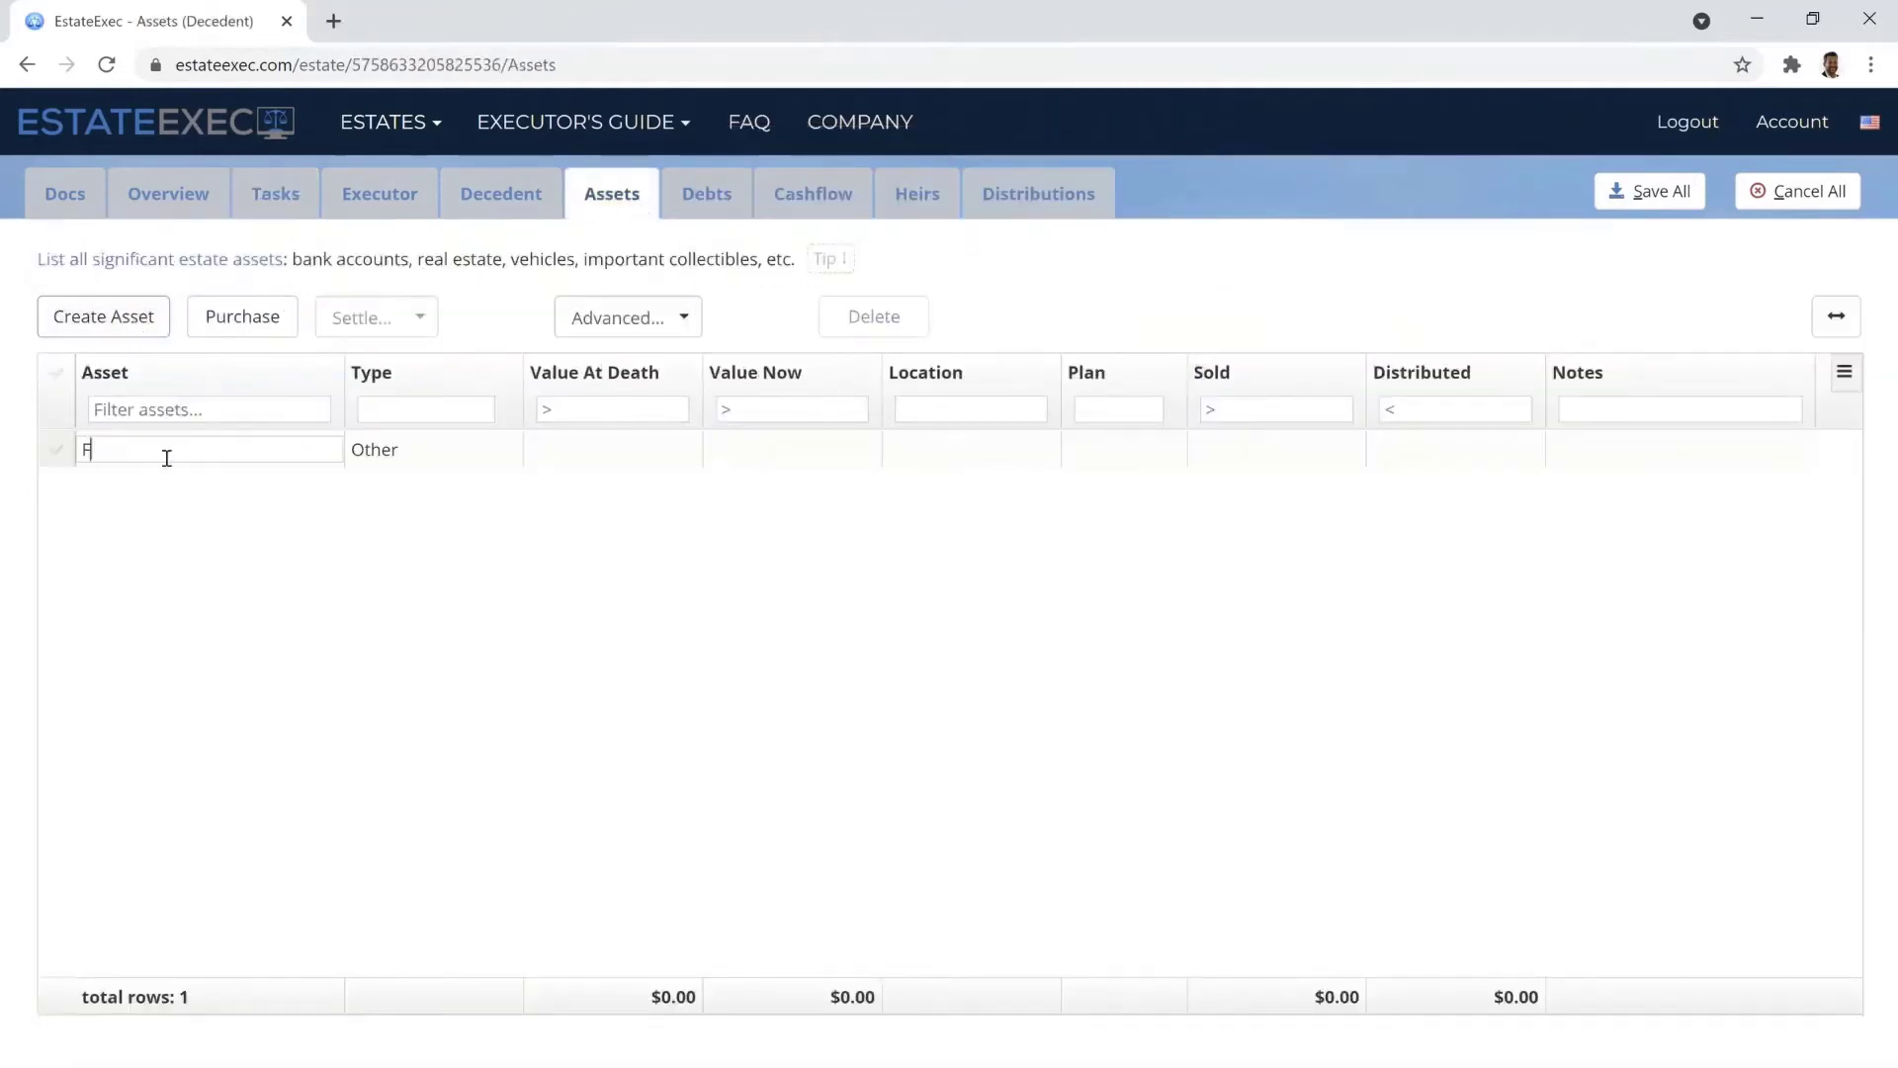
{"action": "key", "text": "Tab"}
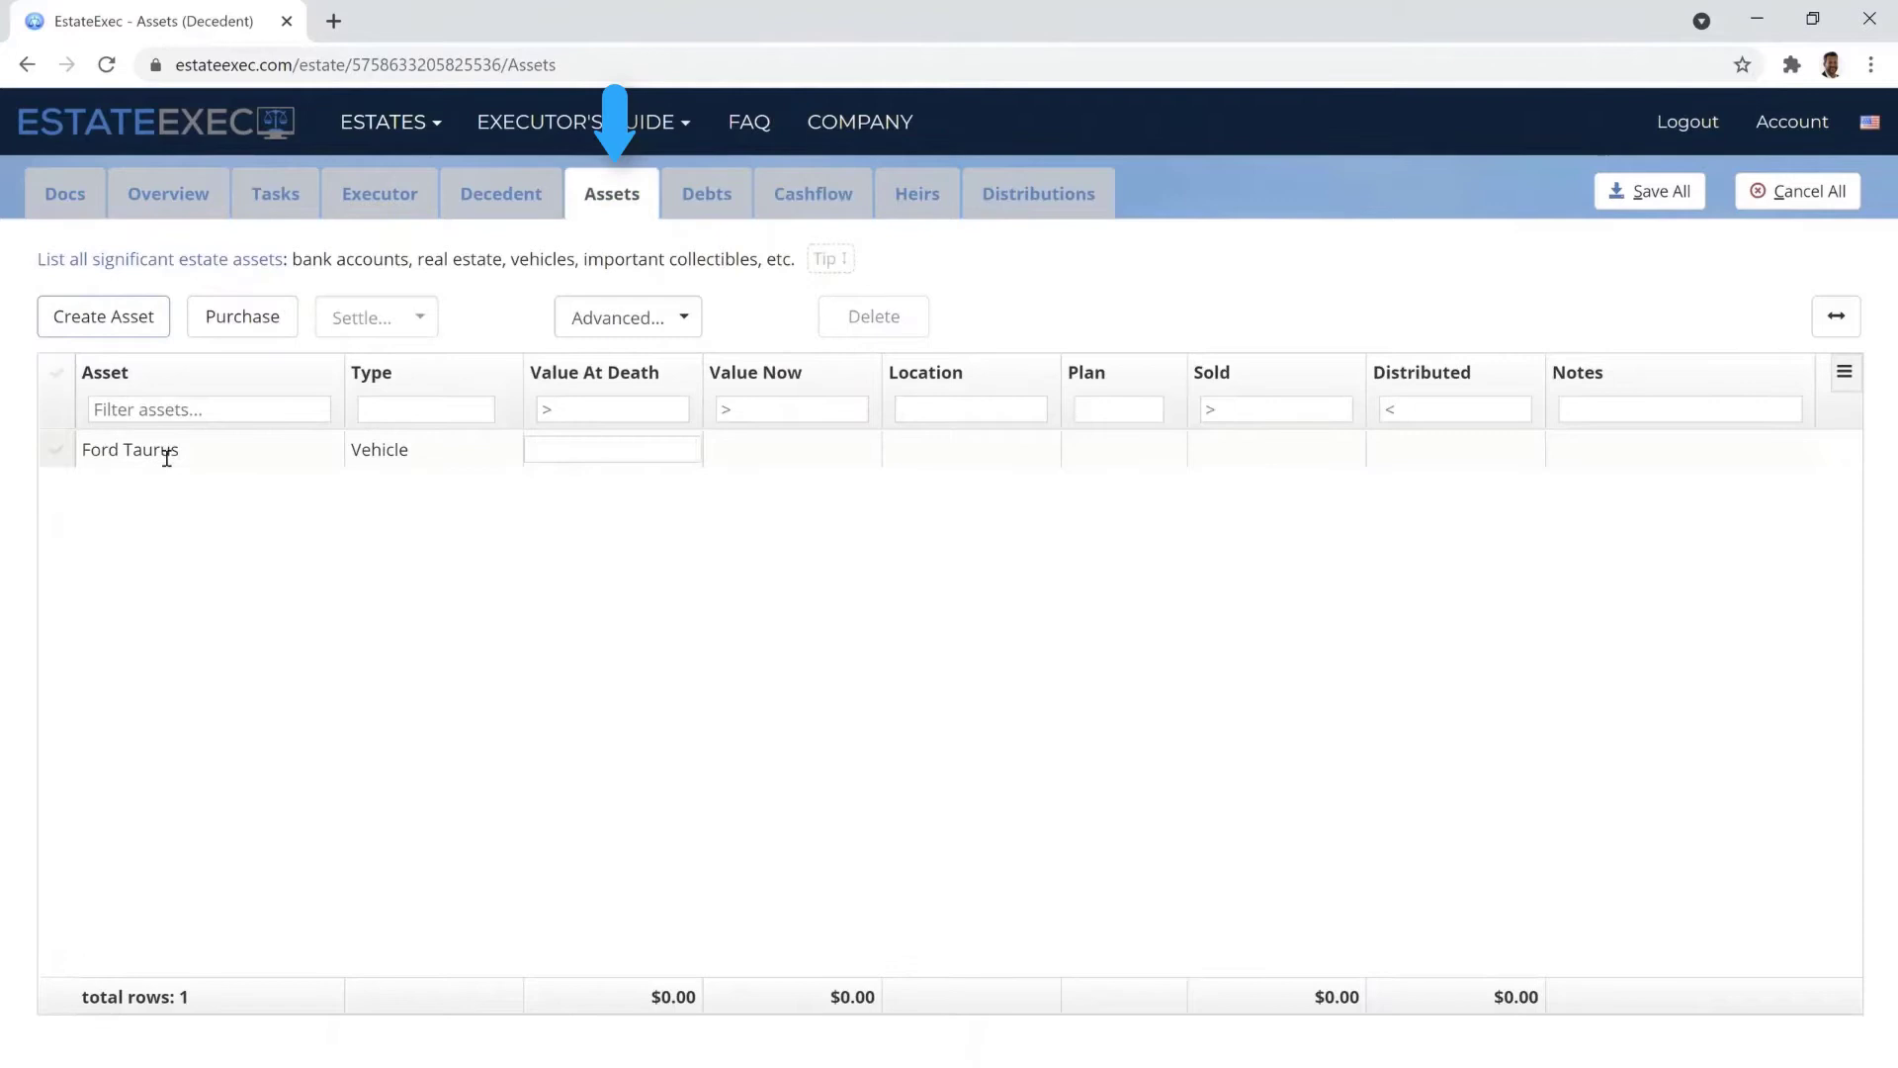
{"action": "key", "text": "Tab"}
{"action": "left_click", "coordinate": [103, 316]}
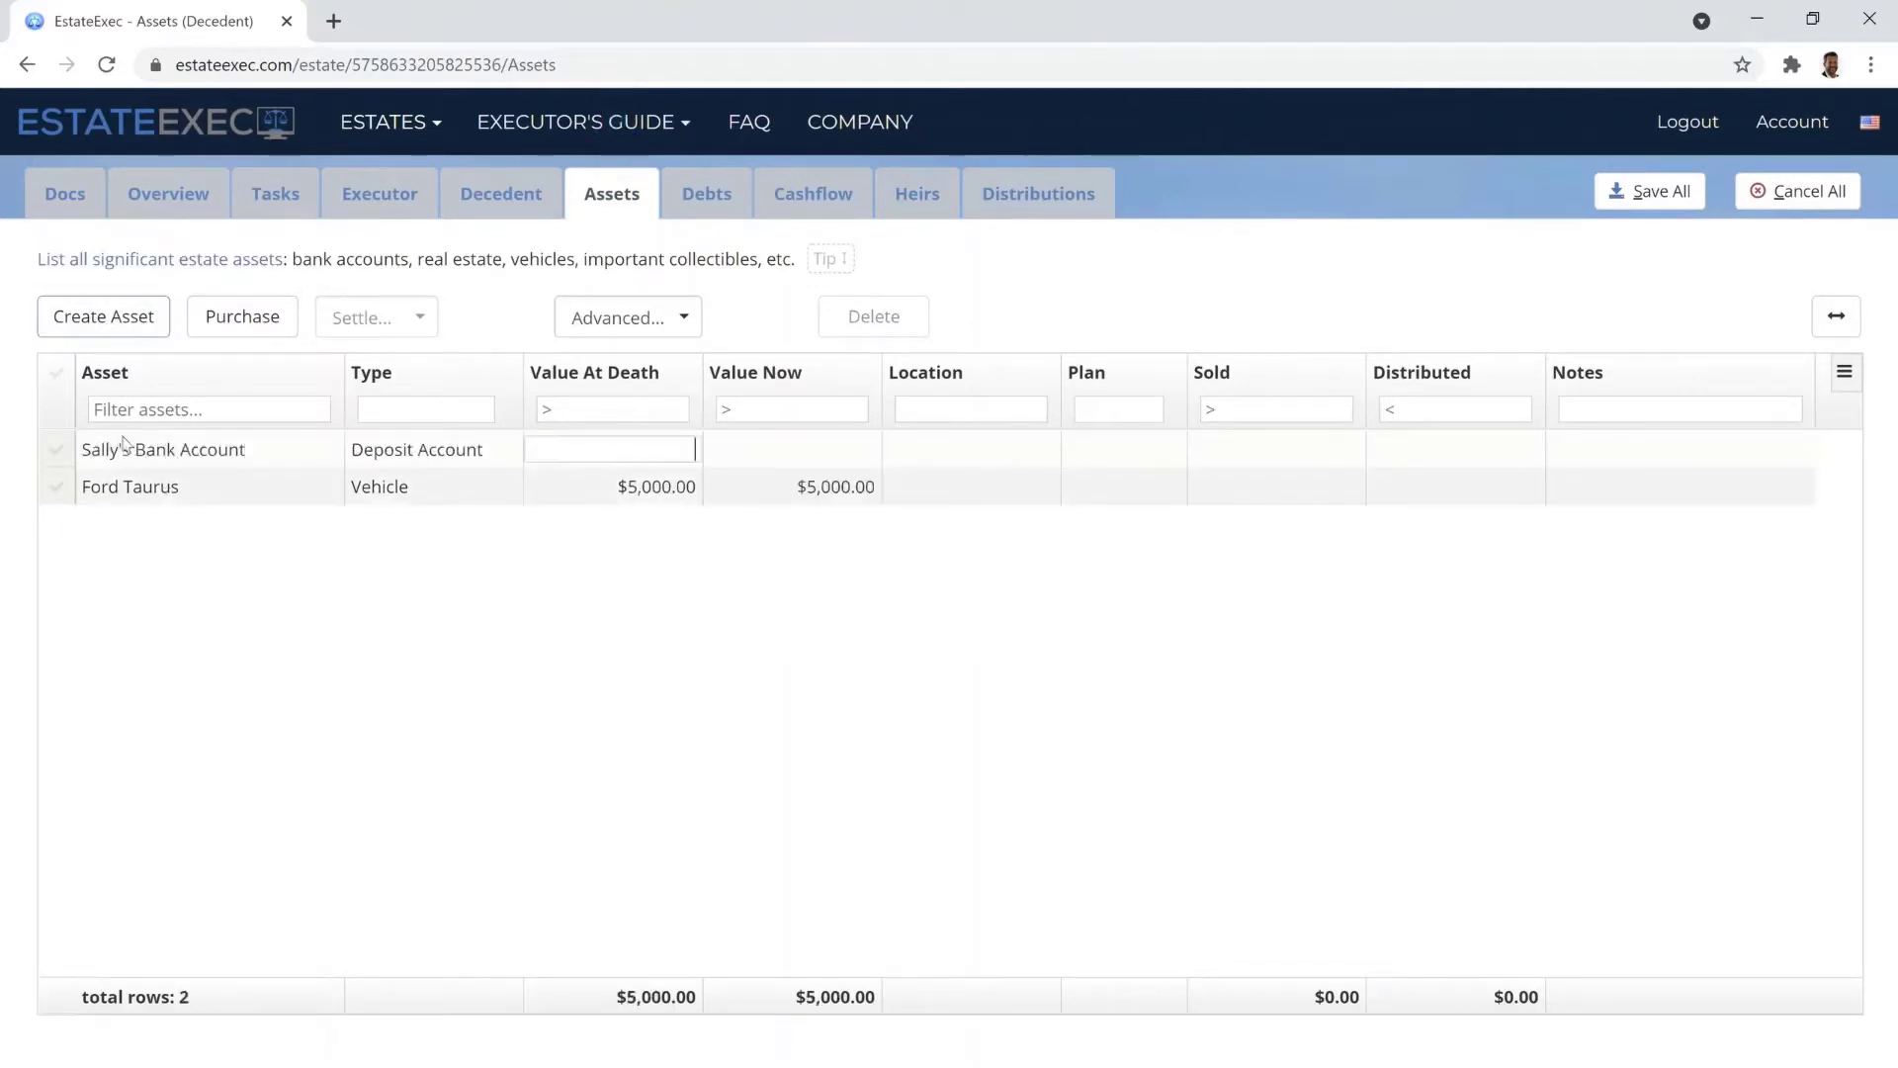
{"action": "type", "text": "00"}
{"action": "key", "text": "Tab"}
Step: Add a Diamond Necklace (Jewelry, 12000) and Sally's House (125000) as assets
{"action": "left_click", "coordinate": [54, 316]}
{"action": "type", "text": "Diamond Necklace"}
{"action": "key", "text": "Tab"}
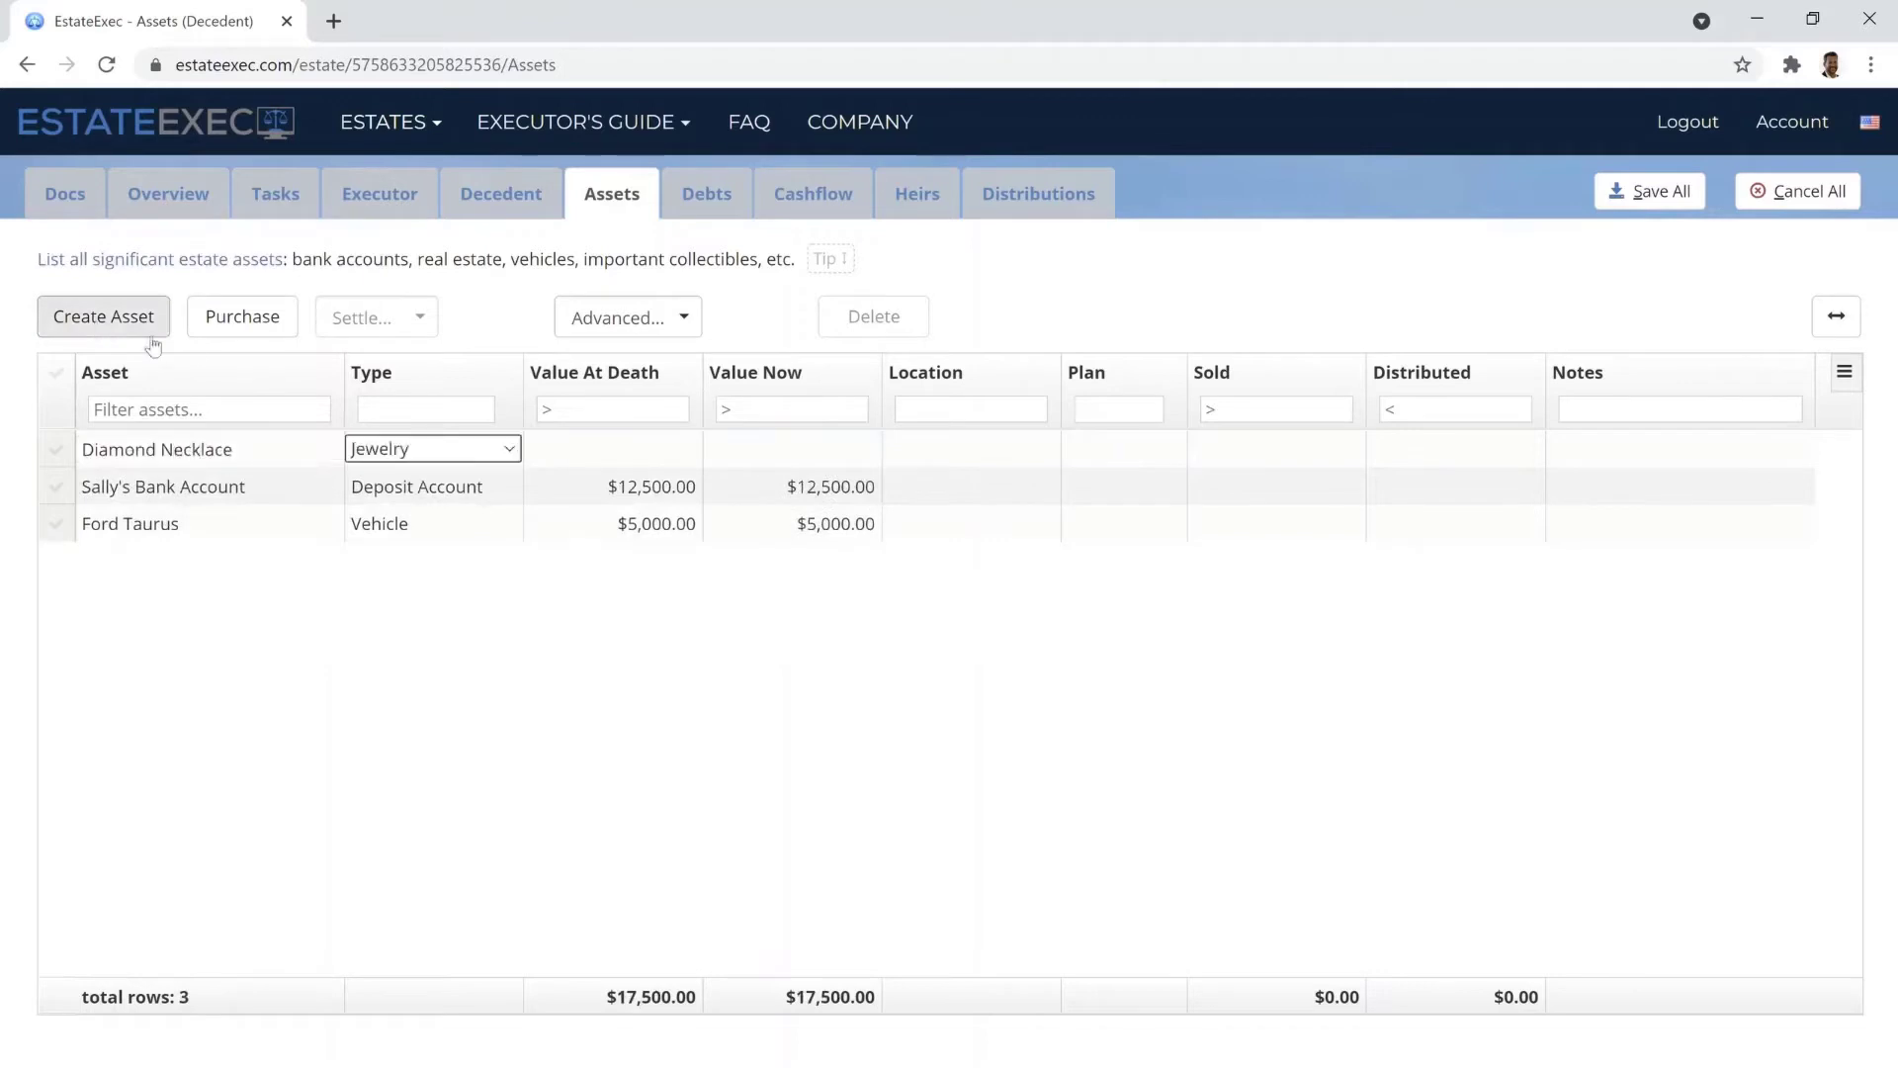
{"action": "key", "text": "Tab"}
{"action": "type", "text": "12000"}
{"action": "key", "text": "Tab"}
{"action": "left_click", "coordinate": [54, 316]}
{"action": "type", "text": "Sally's House"}
{"action": "key", "text": "Tab"}
{"action": "type", "text": "125000"}
Step: Add a Merrill Lynch IRA asset valued at 50000
{"action": "key", "text": "Tab"}
{"action": "left_click", "coordinate": [54, 317]}
{"action": "type", "text": "Merrill Lynch IRA"}
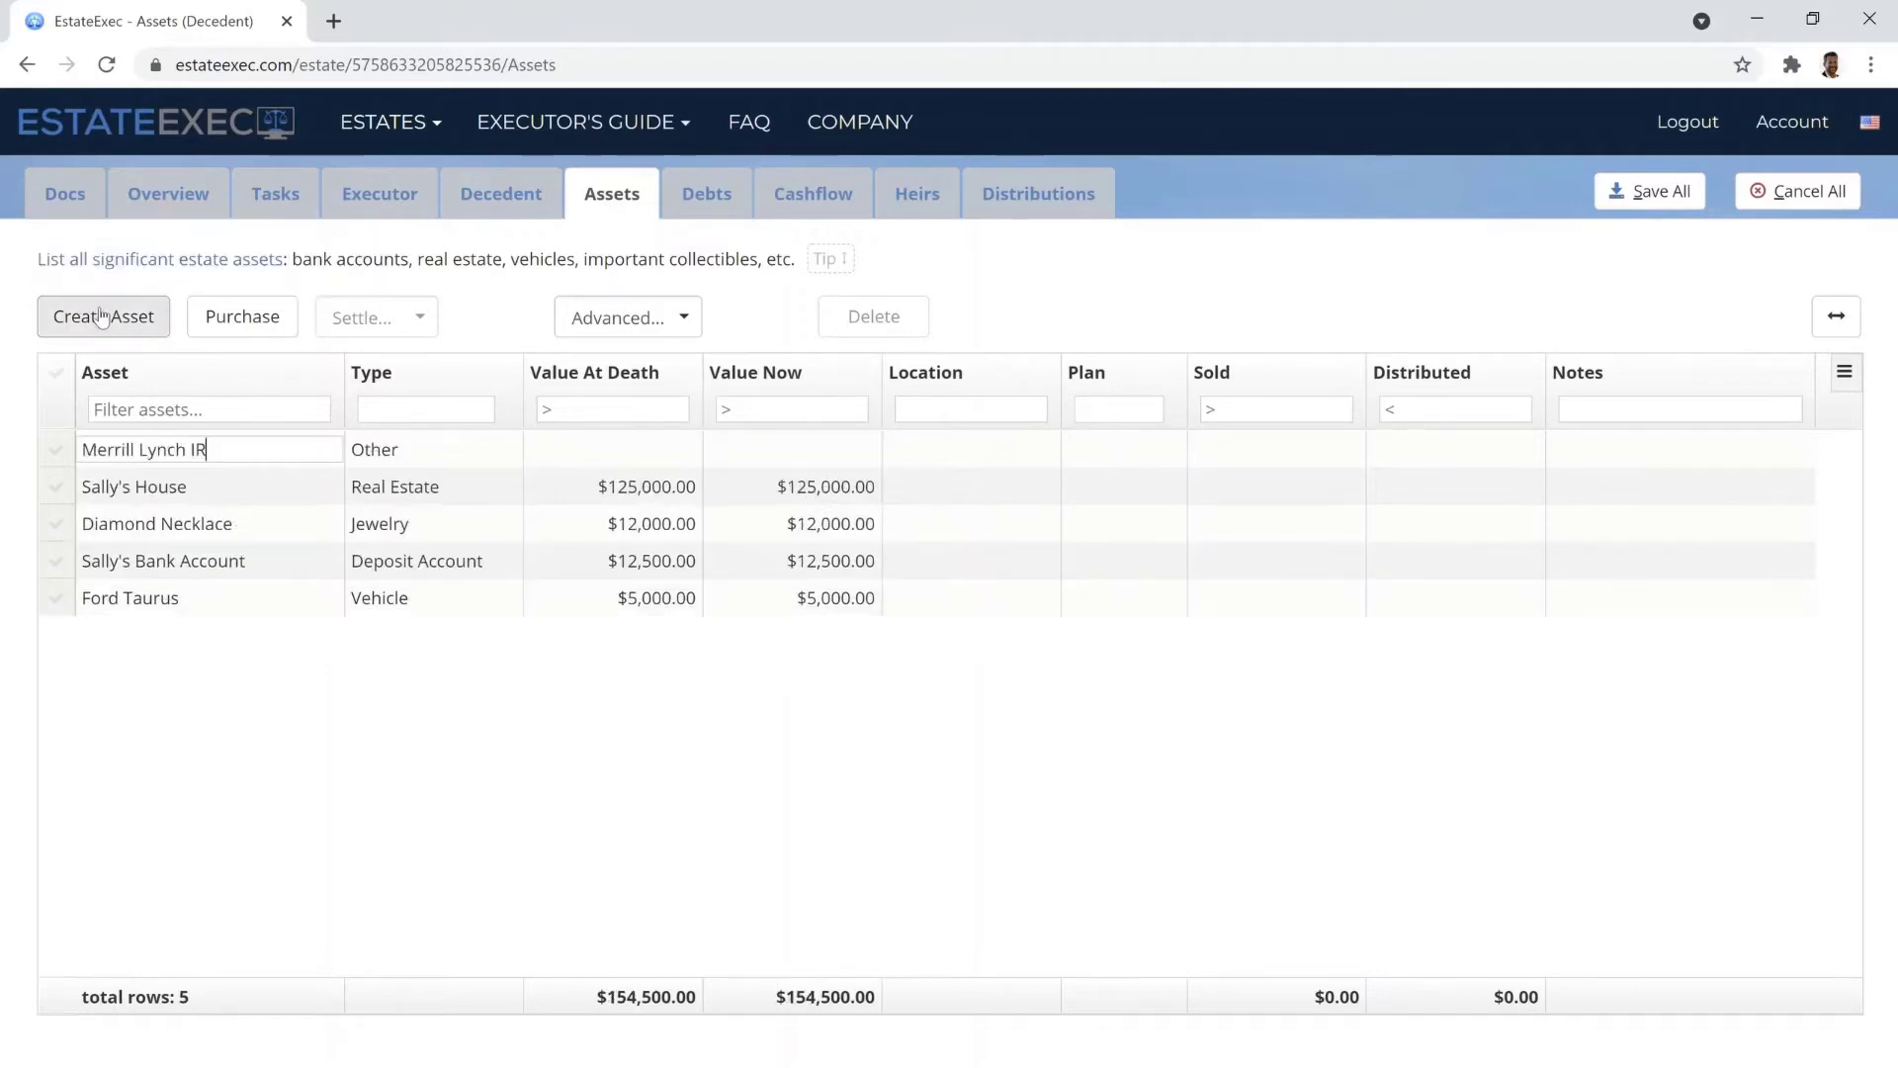
{"action": "key", "text": "Tab"}
{"action": "key", "text": "Return"}
{"action": "key", "text": "Tab"}
{"action": "type", "text": "50000"}
{"action": "key", "text": "Tab"}
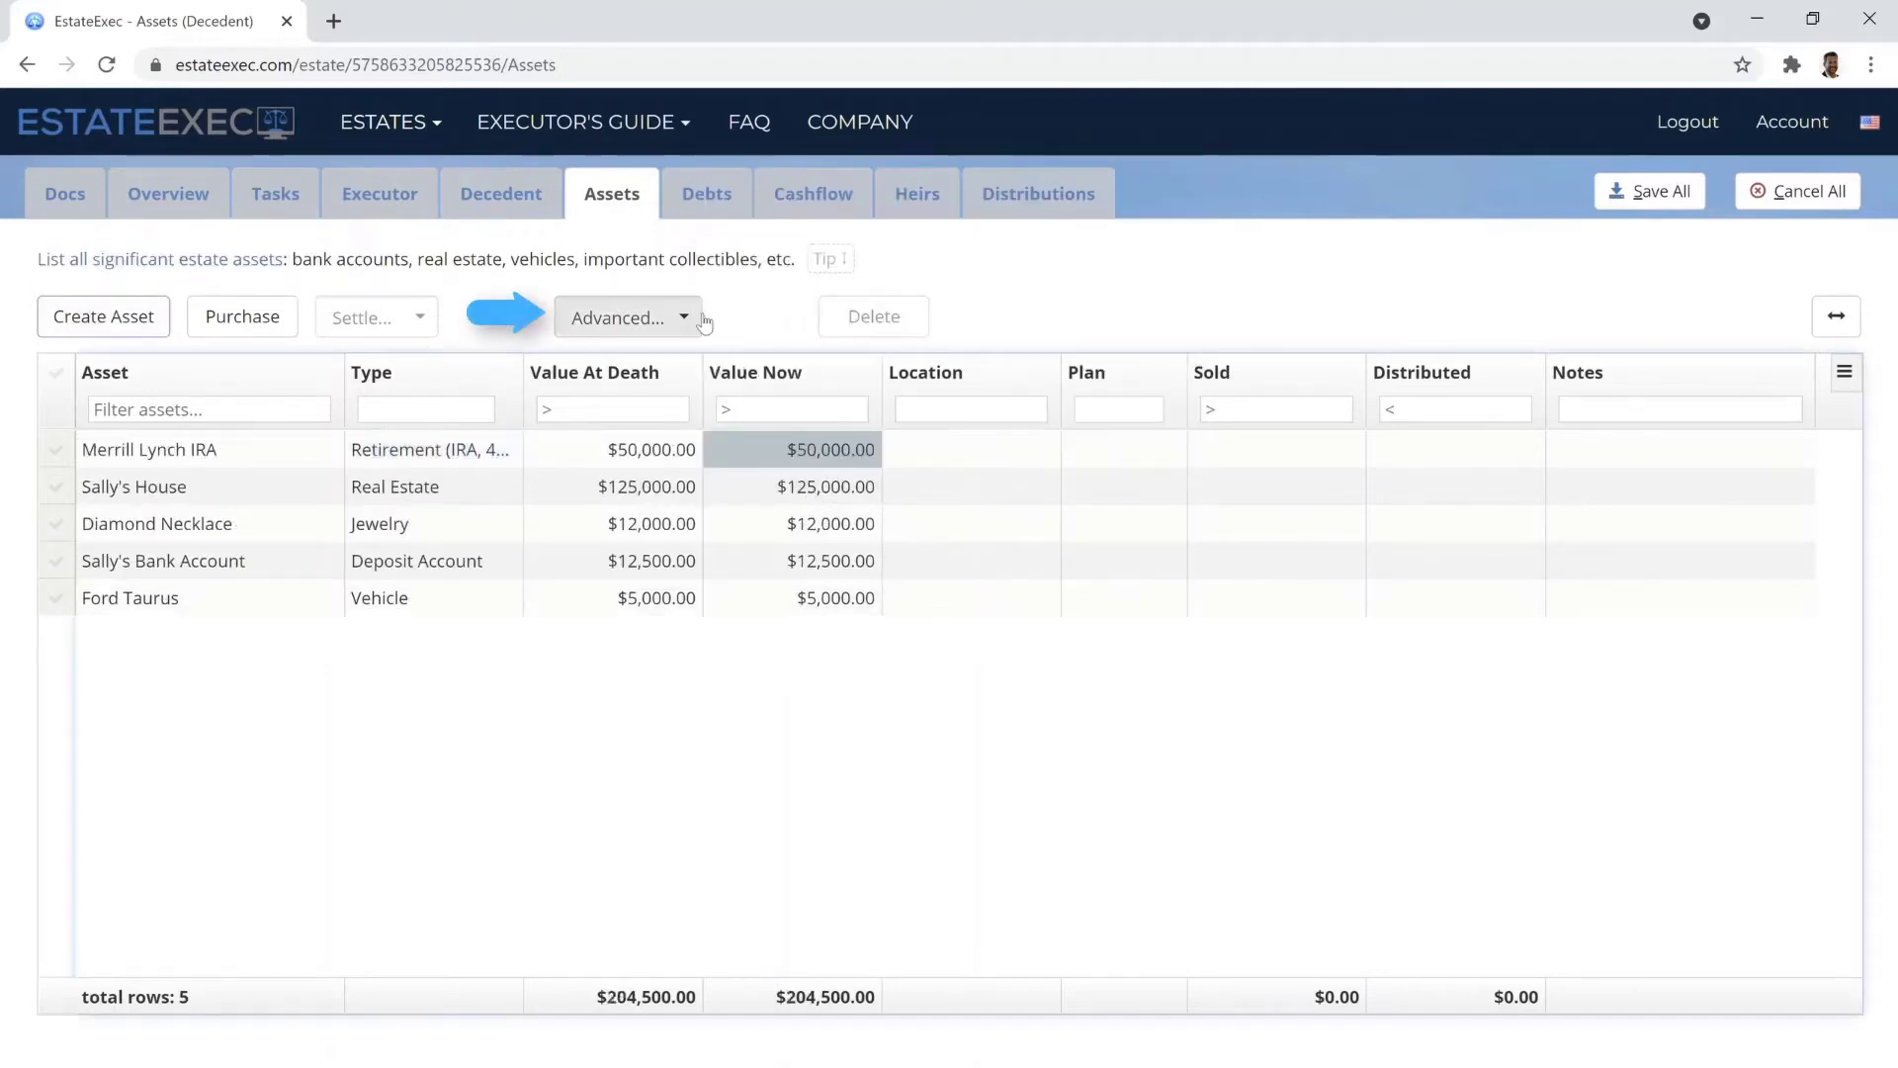
Step: Import the assets listed in a CSV file into the Assets table
{"action": "left_click", "coordinate": [704, 322]}
{"action": "left_click", "coordinate": [593, 391]}
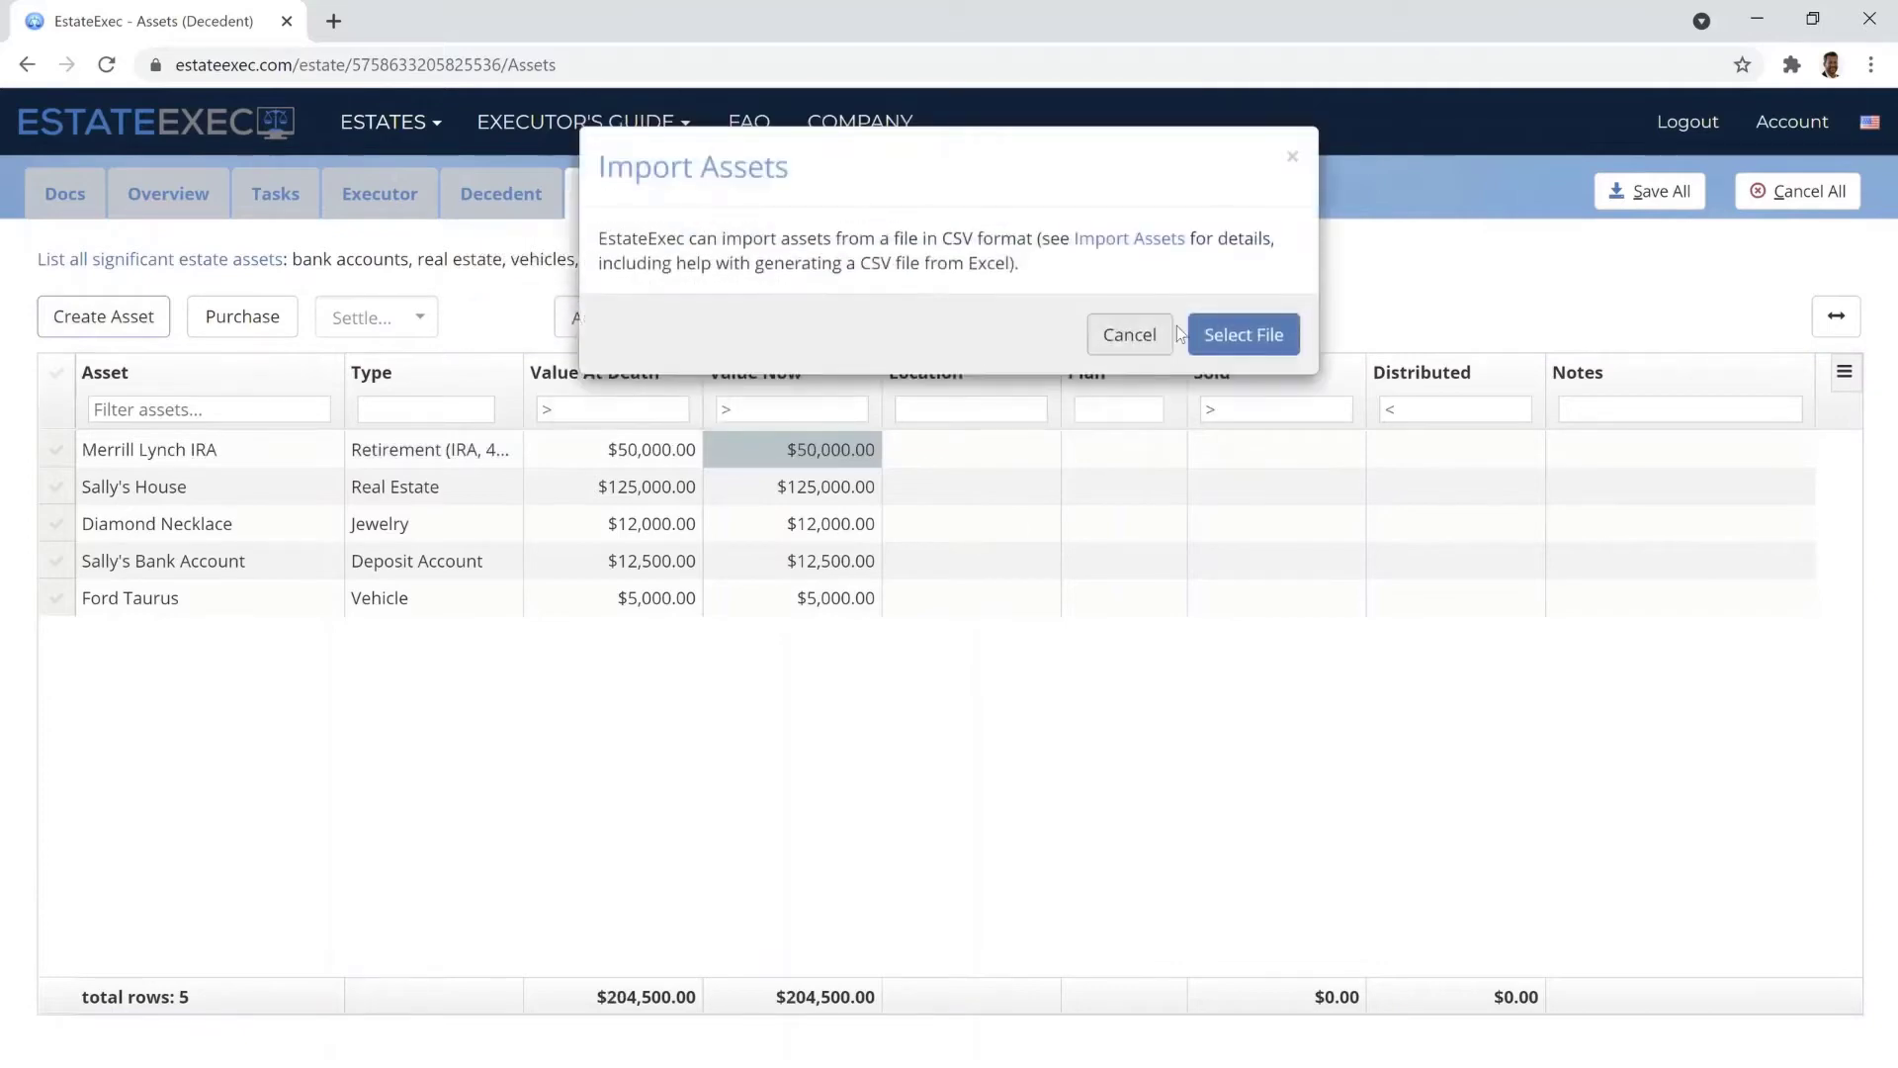
{"action": "left_click", "coordinate": [1236, 334]}
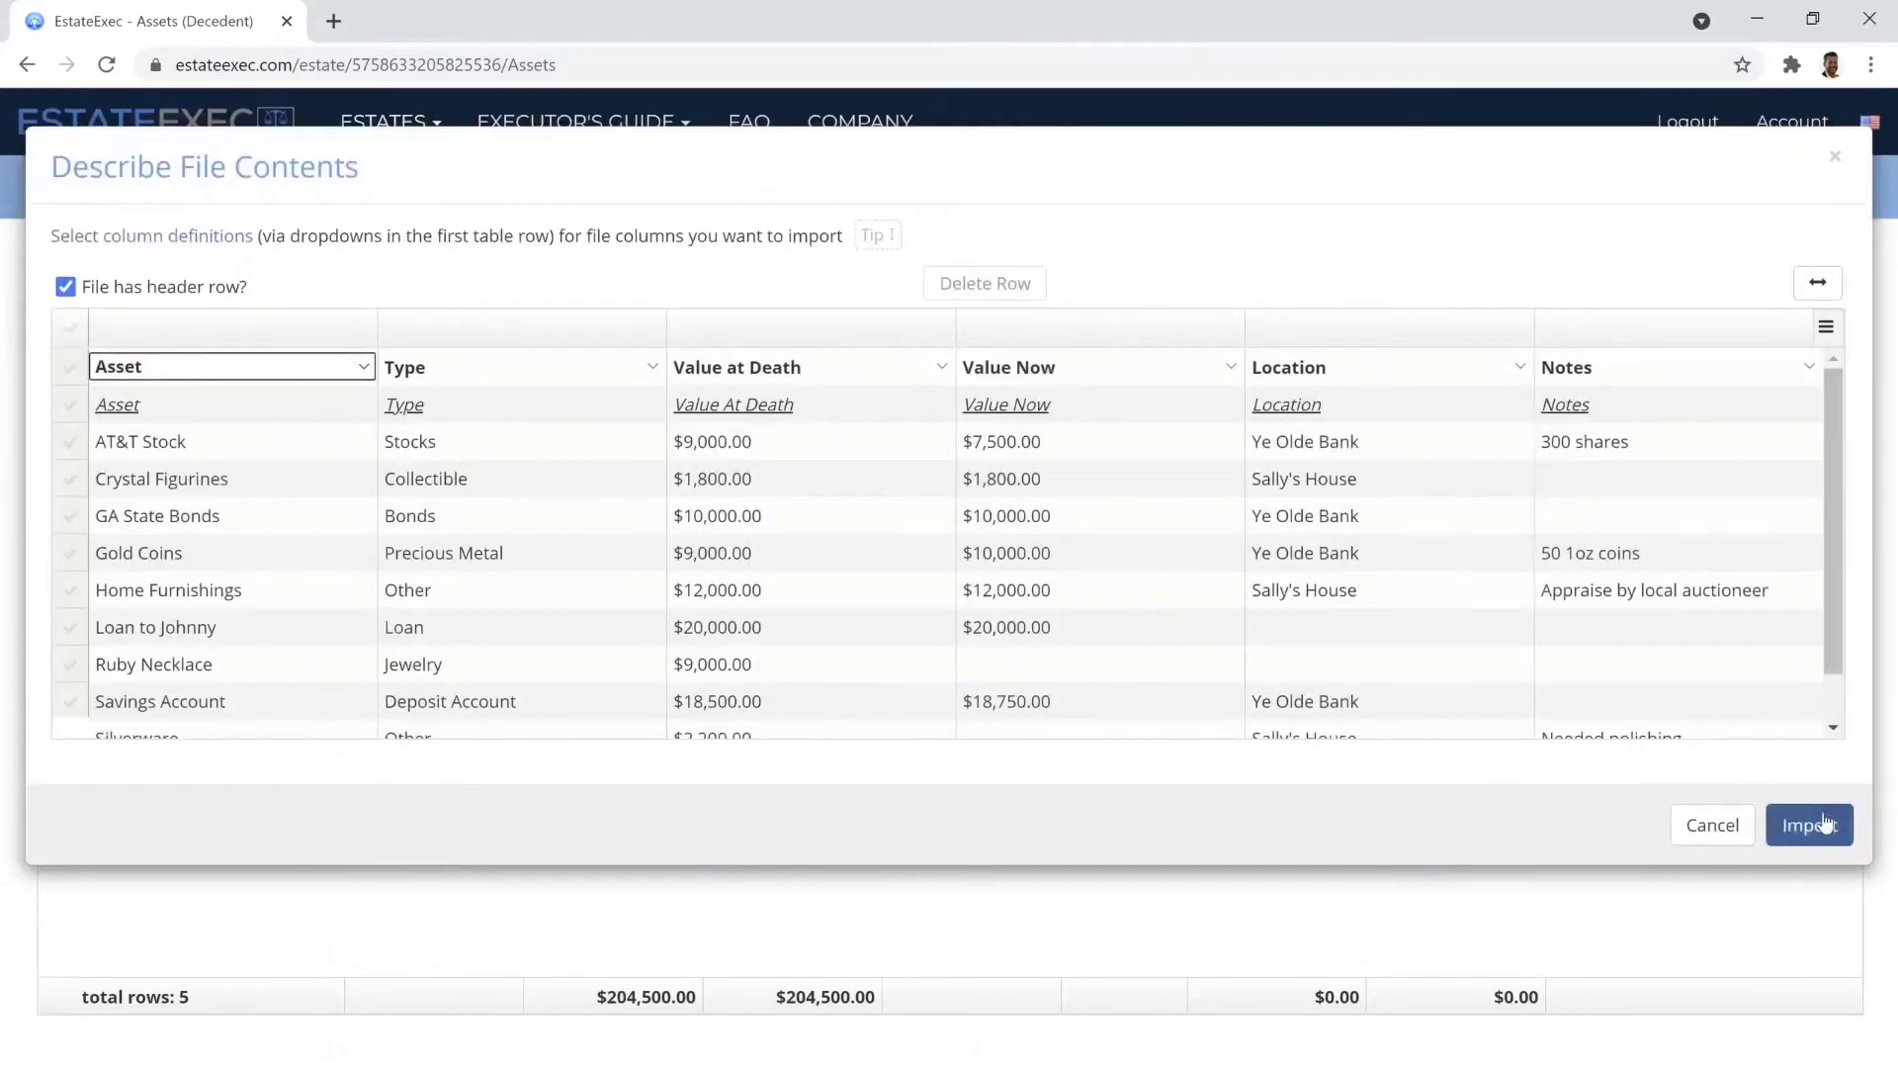
{"action": "left_click", "coordinate": [1824, 823]}
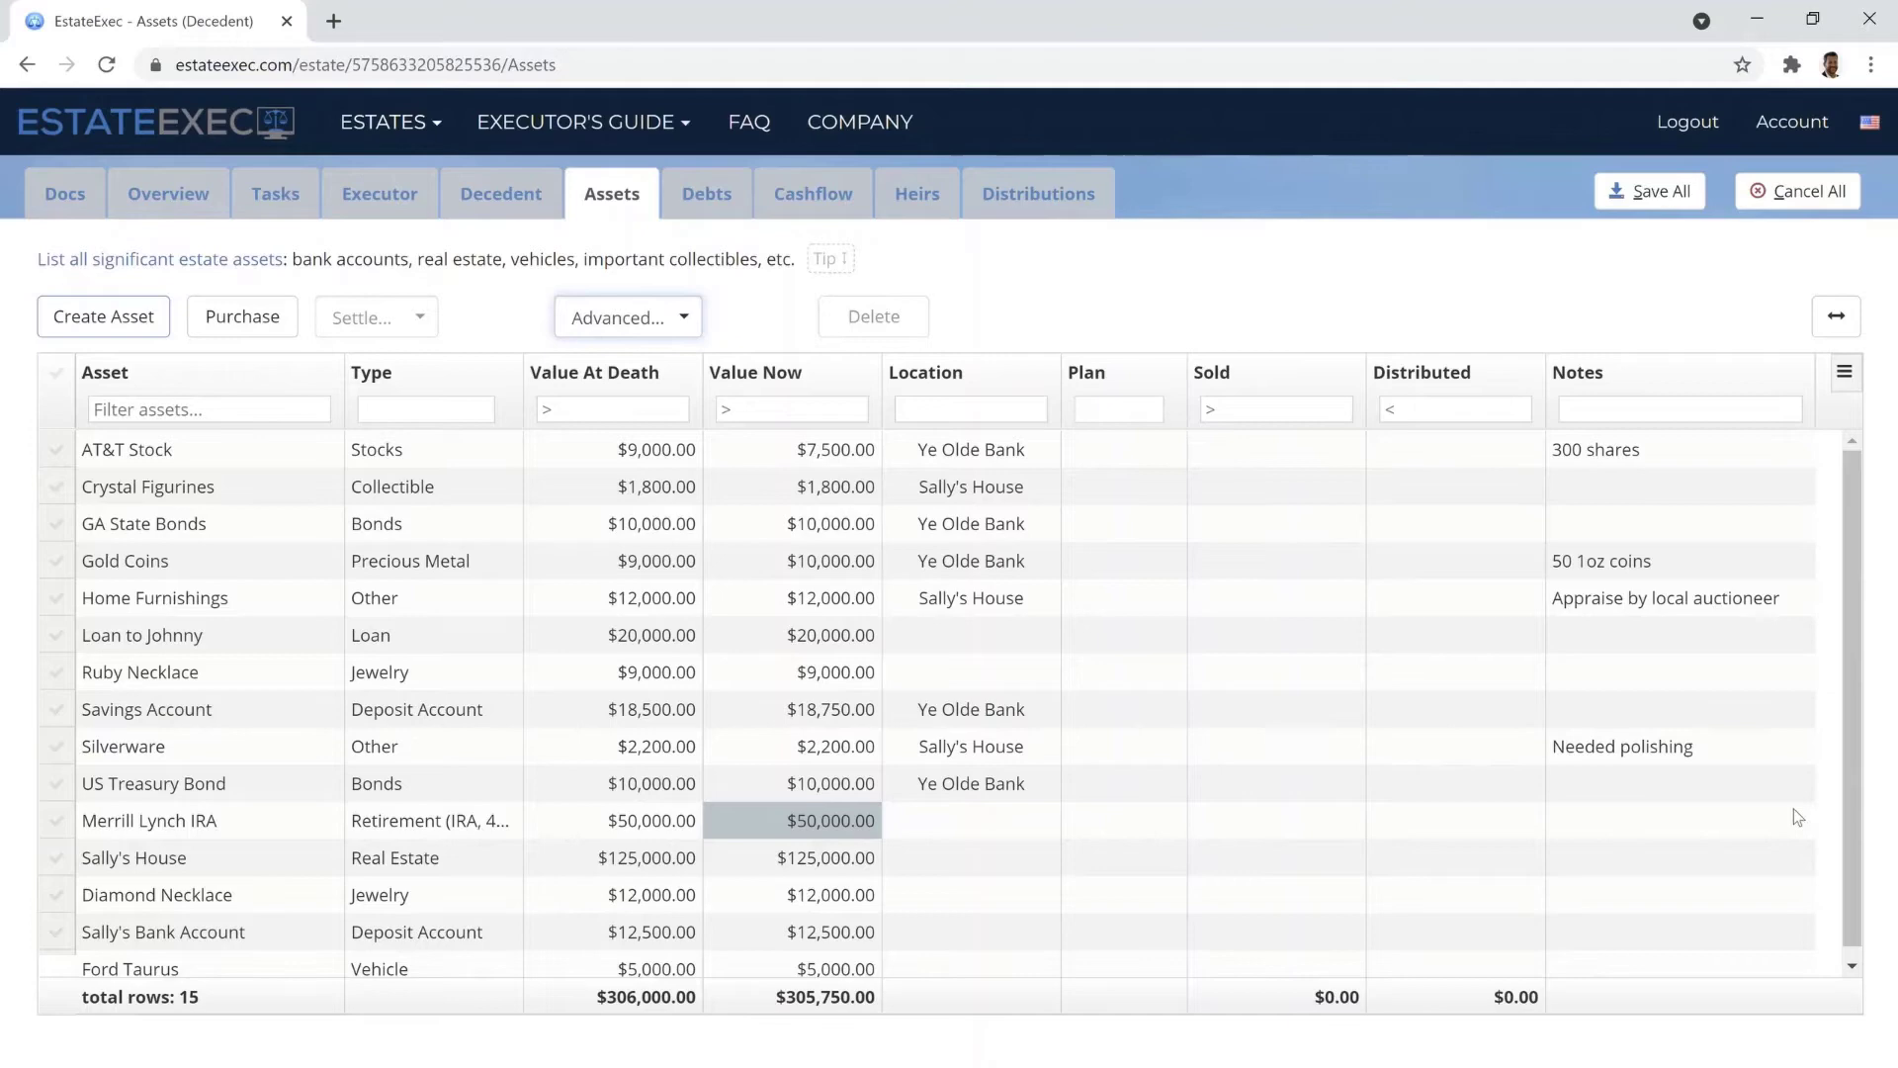
Step: Generate the estate inventory report from Reports and review its pages
{"action": "left_click", "coordinate": [390, 122]}
{"action": "mouse_move", "coordinate": [425, 419]}
{"action": "left_click", "coordinate": [571, 486]}
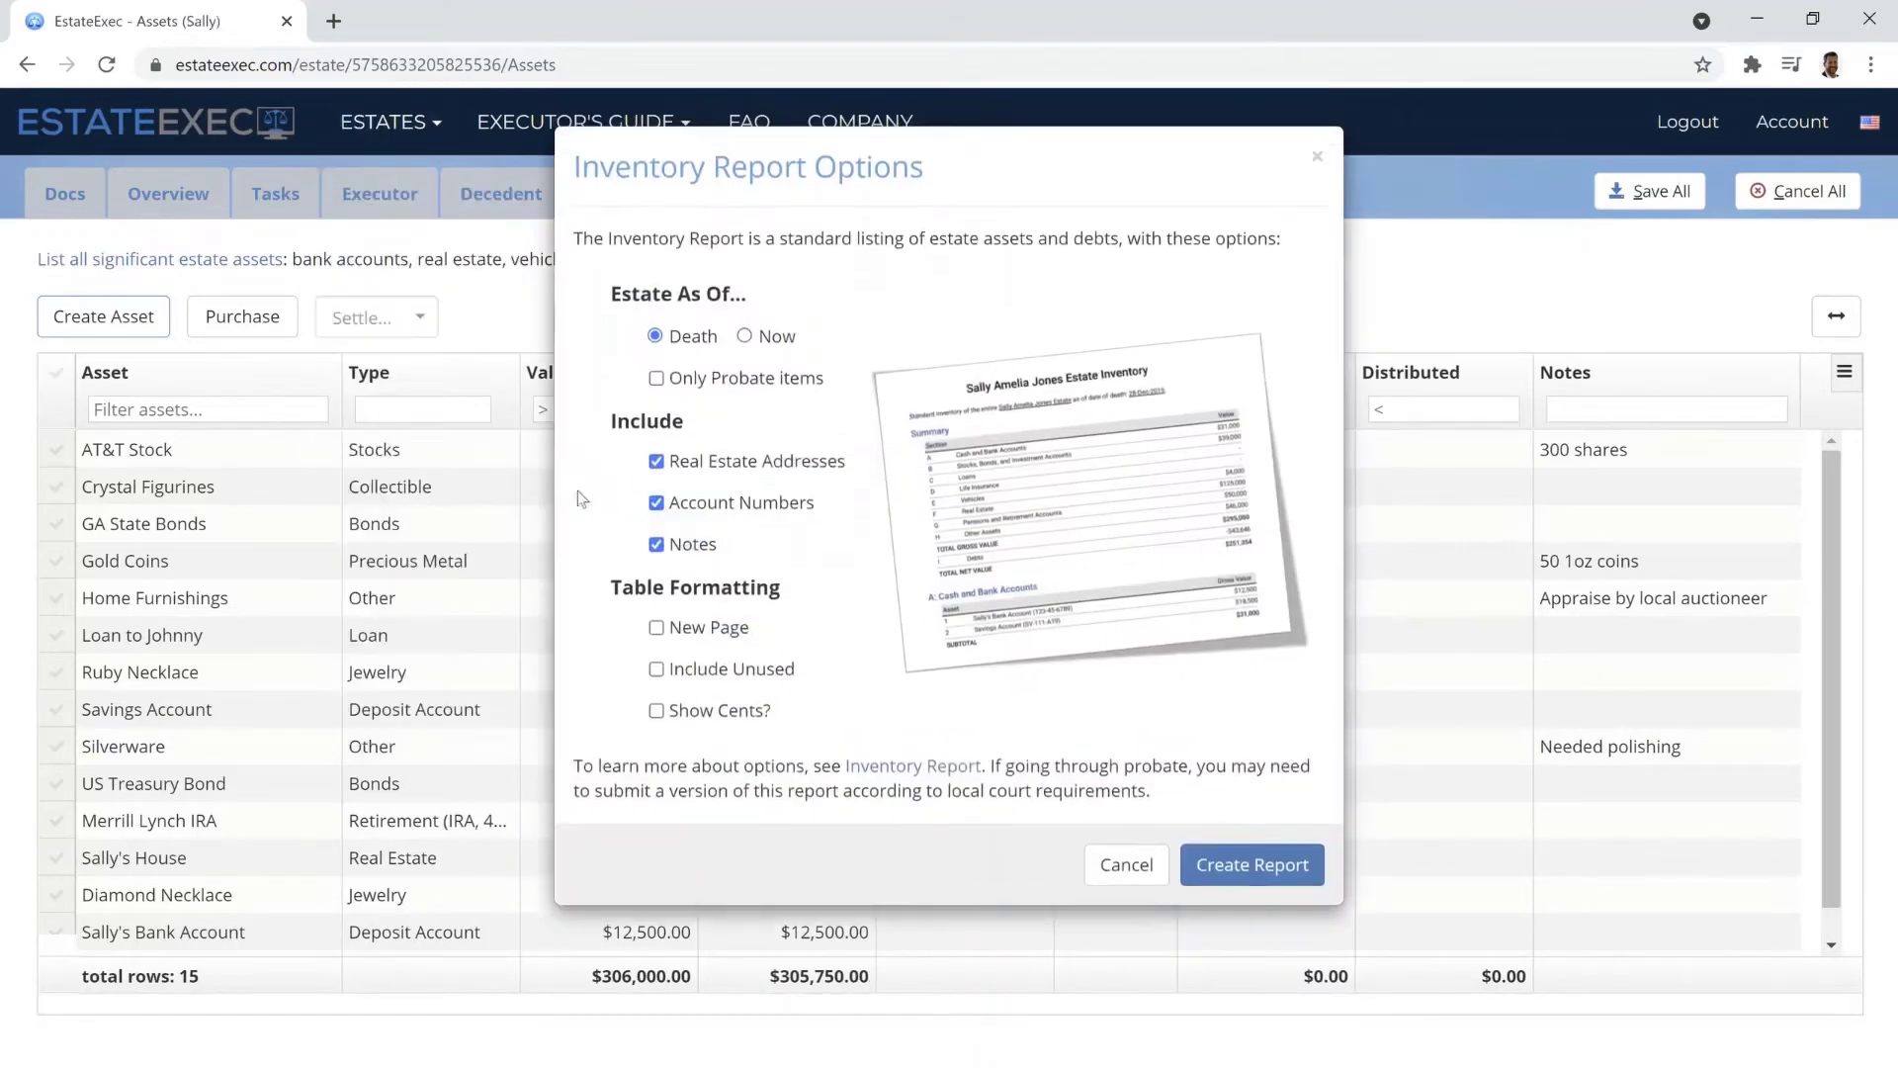
{"action": "left_click", "coordinate": [1252, 864]}
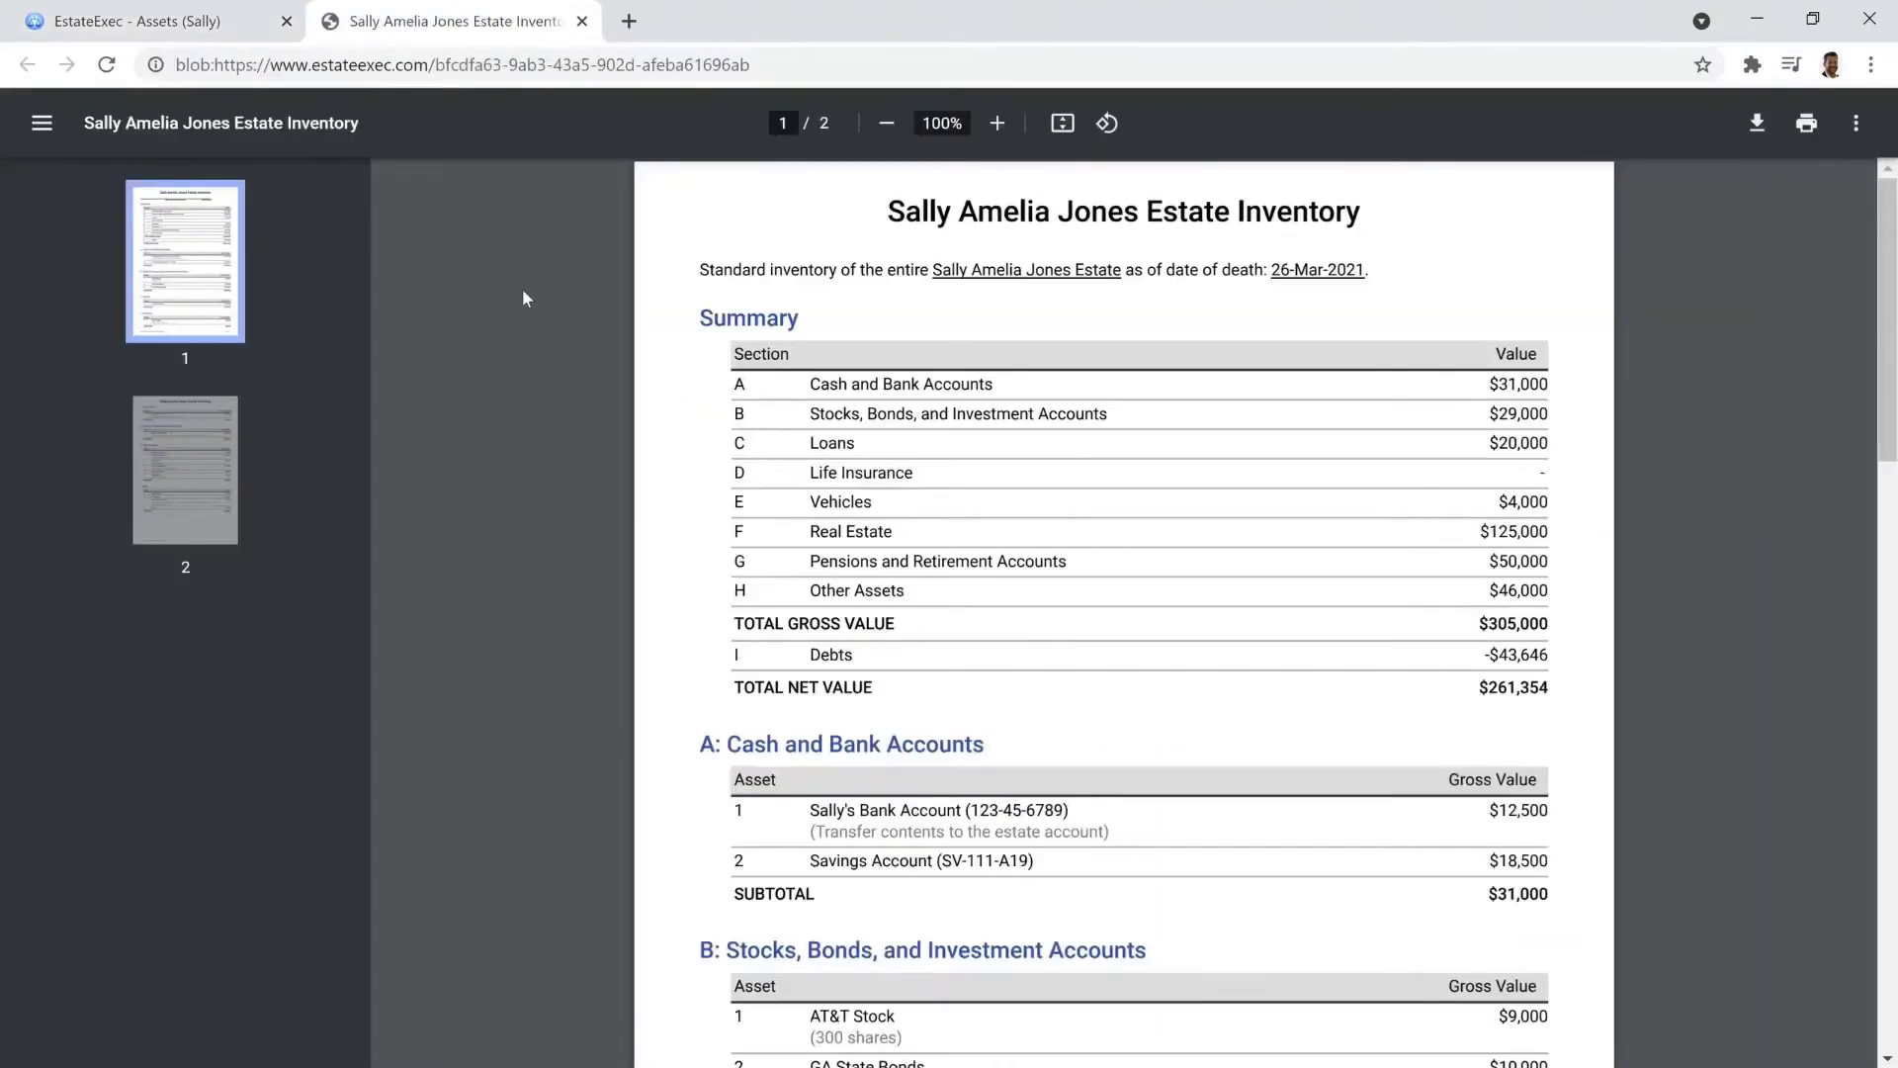
{"action": "scroll", "coordinate": [555, 323], "scroll_direction": "down", "scroll_amount": 3}
{"action": "scroll", "coordinate": [569, 341], "scroll_direction": "down", "scroll_amount": 14}
{"action": "scroll", "coordinate": [578, 365], "scroll_direction": "up", "scroll_amount": 18}
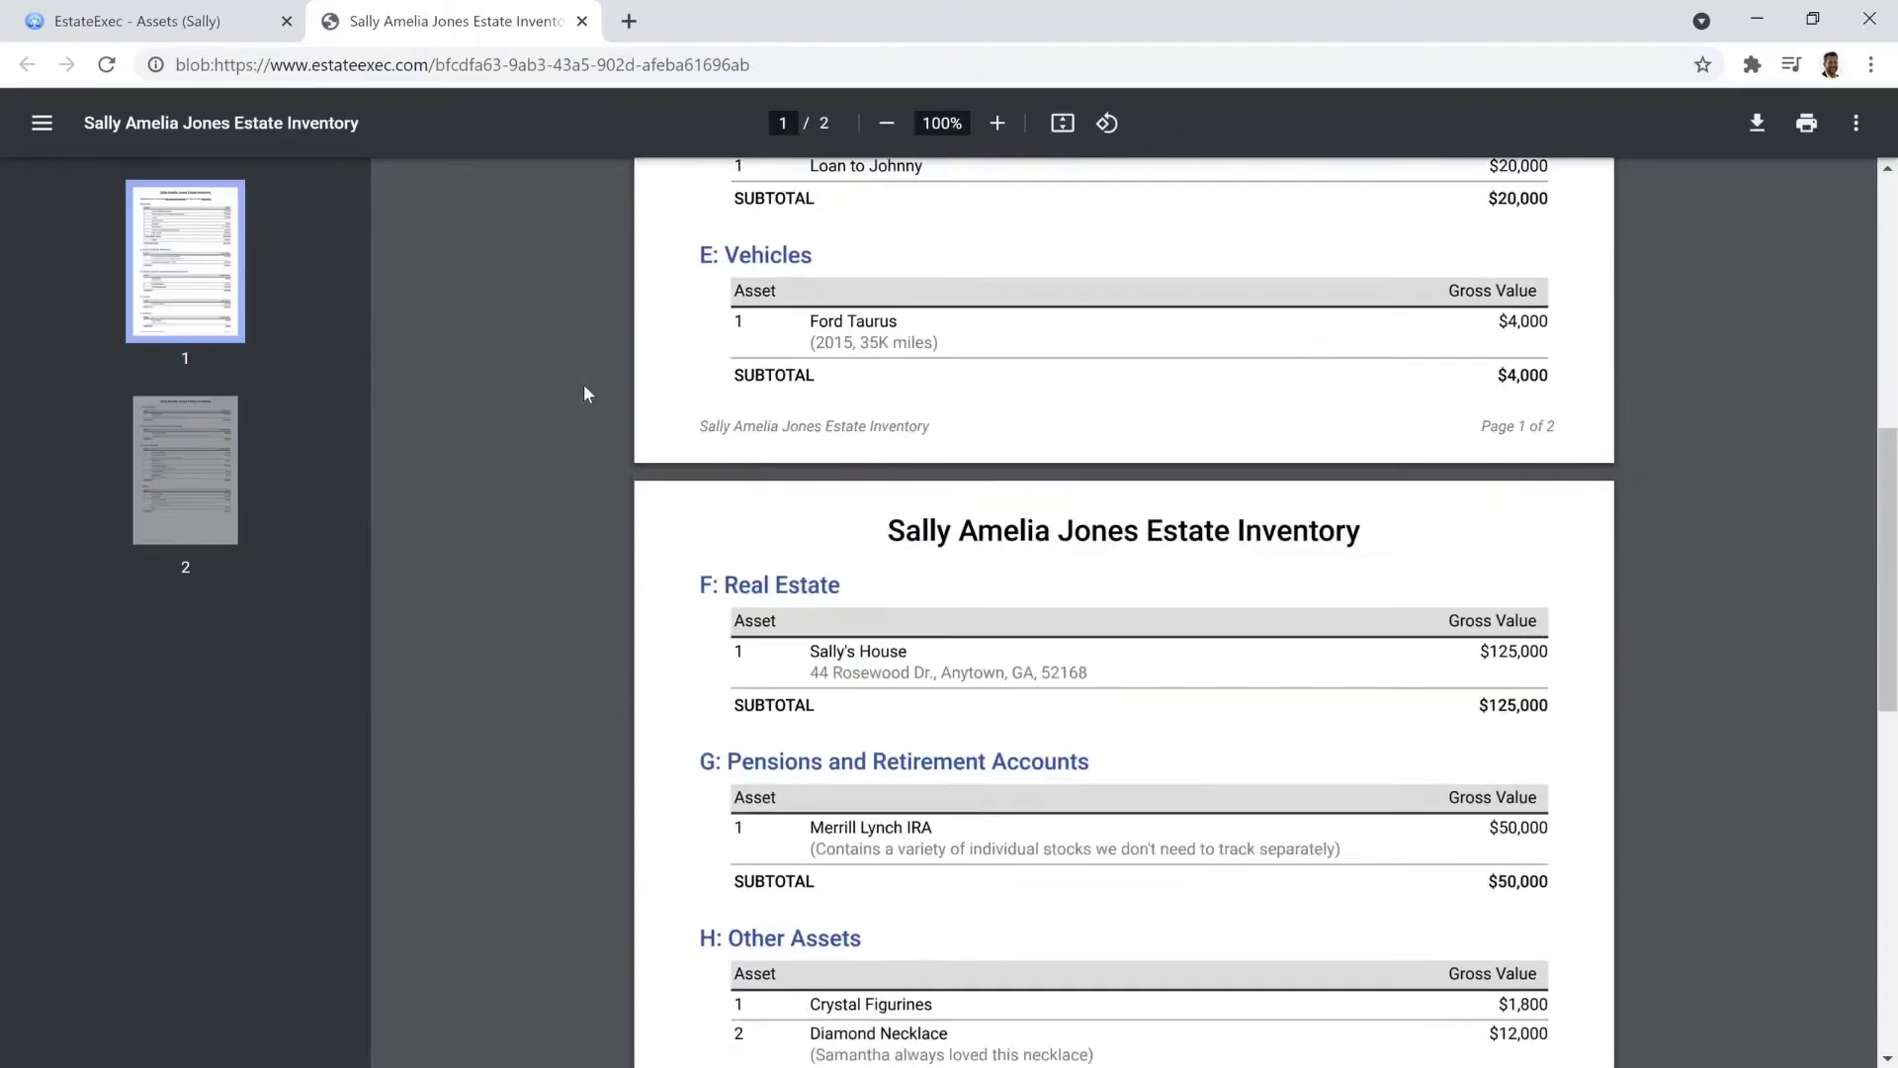
{"action": "scroll", "coordinate": [585, 387], "scroll_direction": "up", "scroll_amount": 2}
Step: Record a $12,500 Transfer In deposit from Sally's Bank Account
{"action": "left_click", "coordinate": [158, 32]}
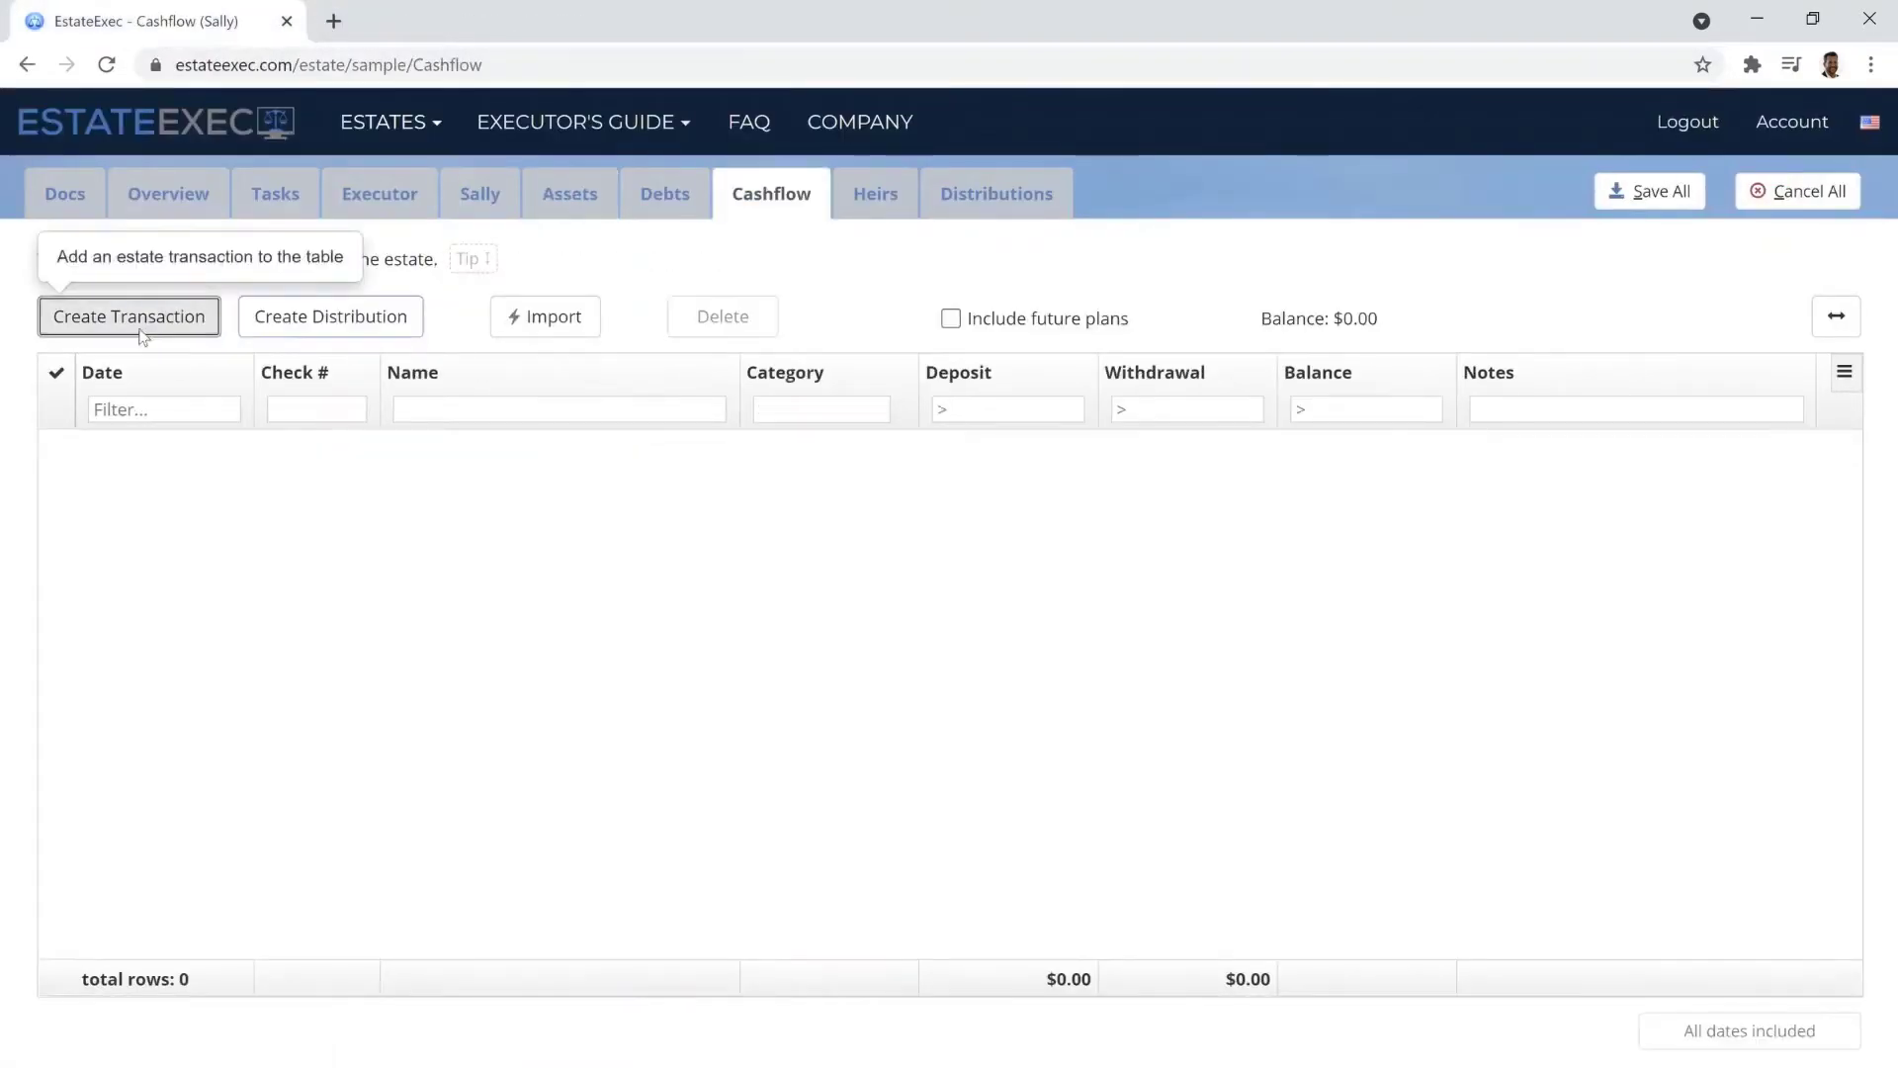
{"action": "left_click", "coordinate": [139, 317]}
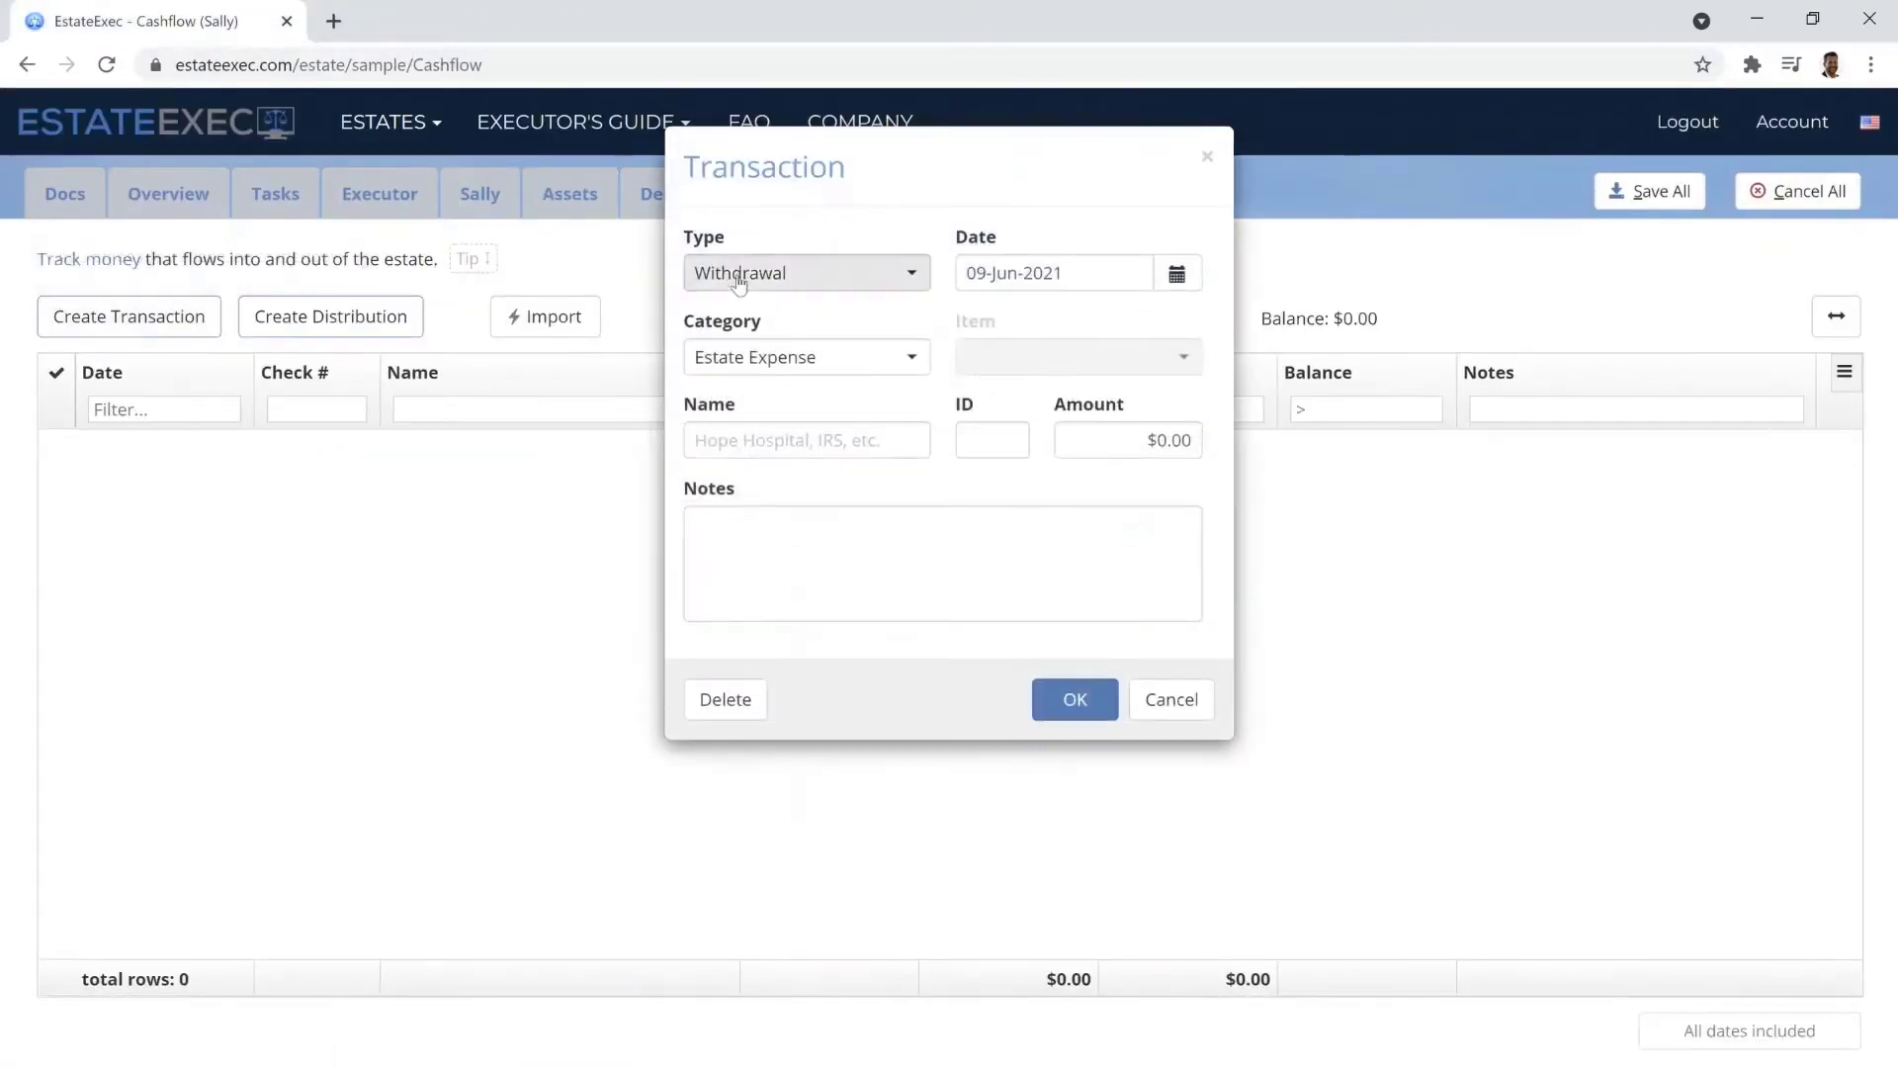
{"action": "left_click", "coordinate": [744, 273]}
{"action": "left_click", "coordinate": [739, 311]}
{"action": "left_click", "coordinate": [751, 357]}
{"action": "scroll", "coordinate": [791, 594], "scroll_direction": "down", "scroll_amount": 1}
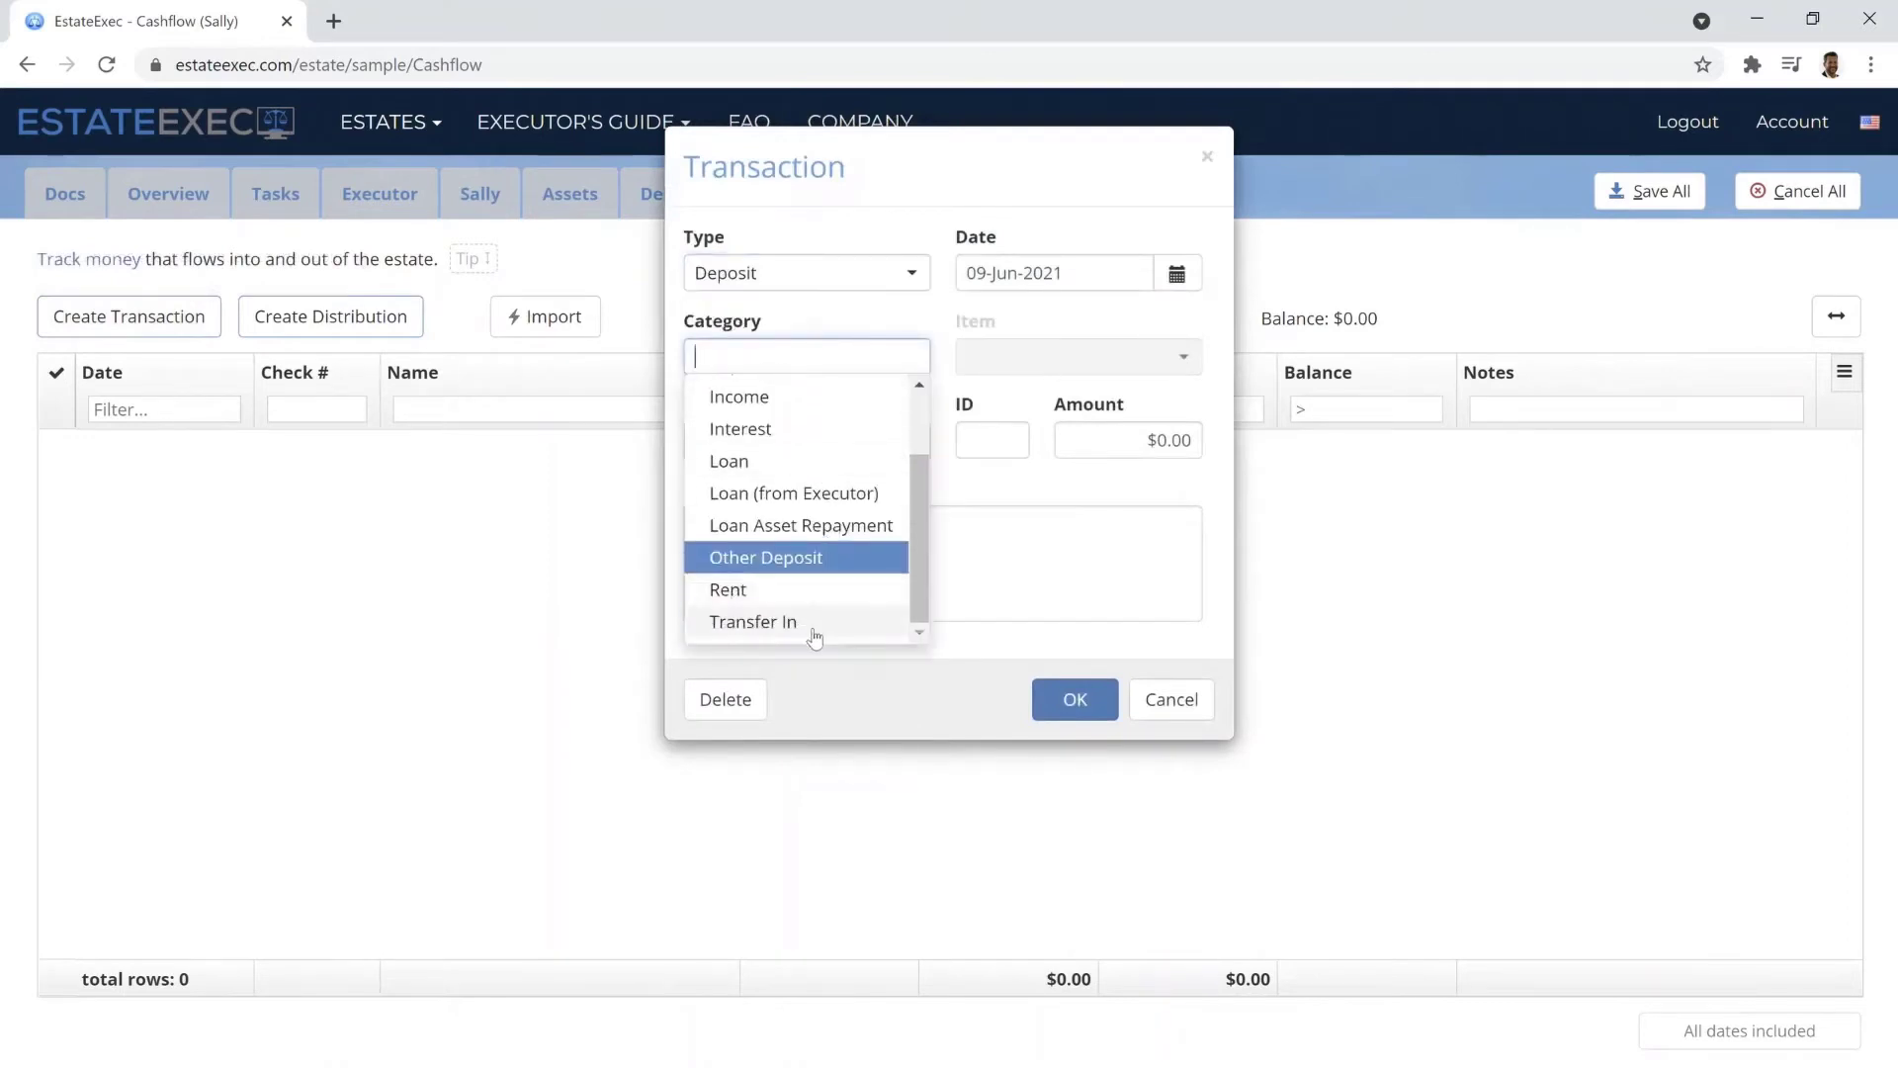
{"action": "left_click", "coordinate": [811, 625]}
{"action": "left_click", "coordinate": [1177, 273]}
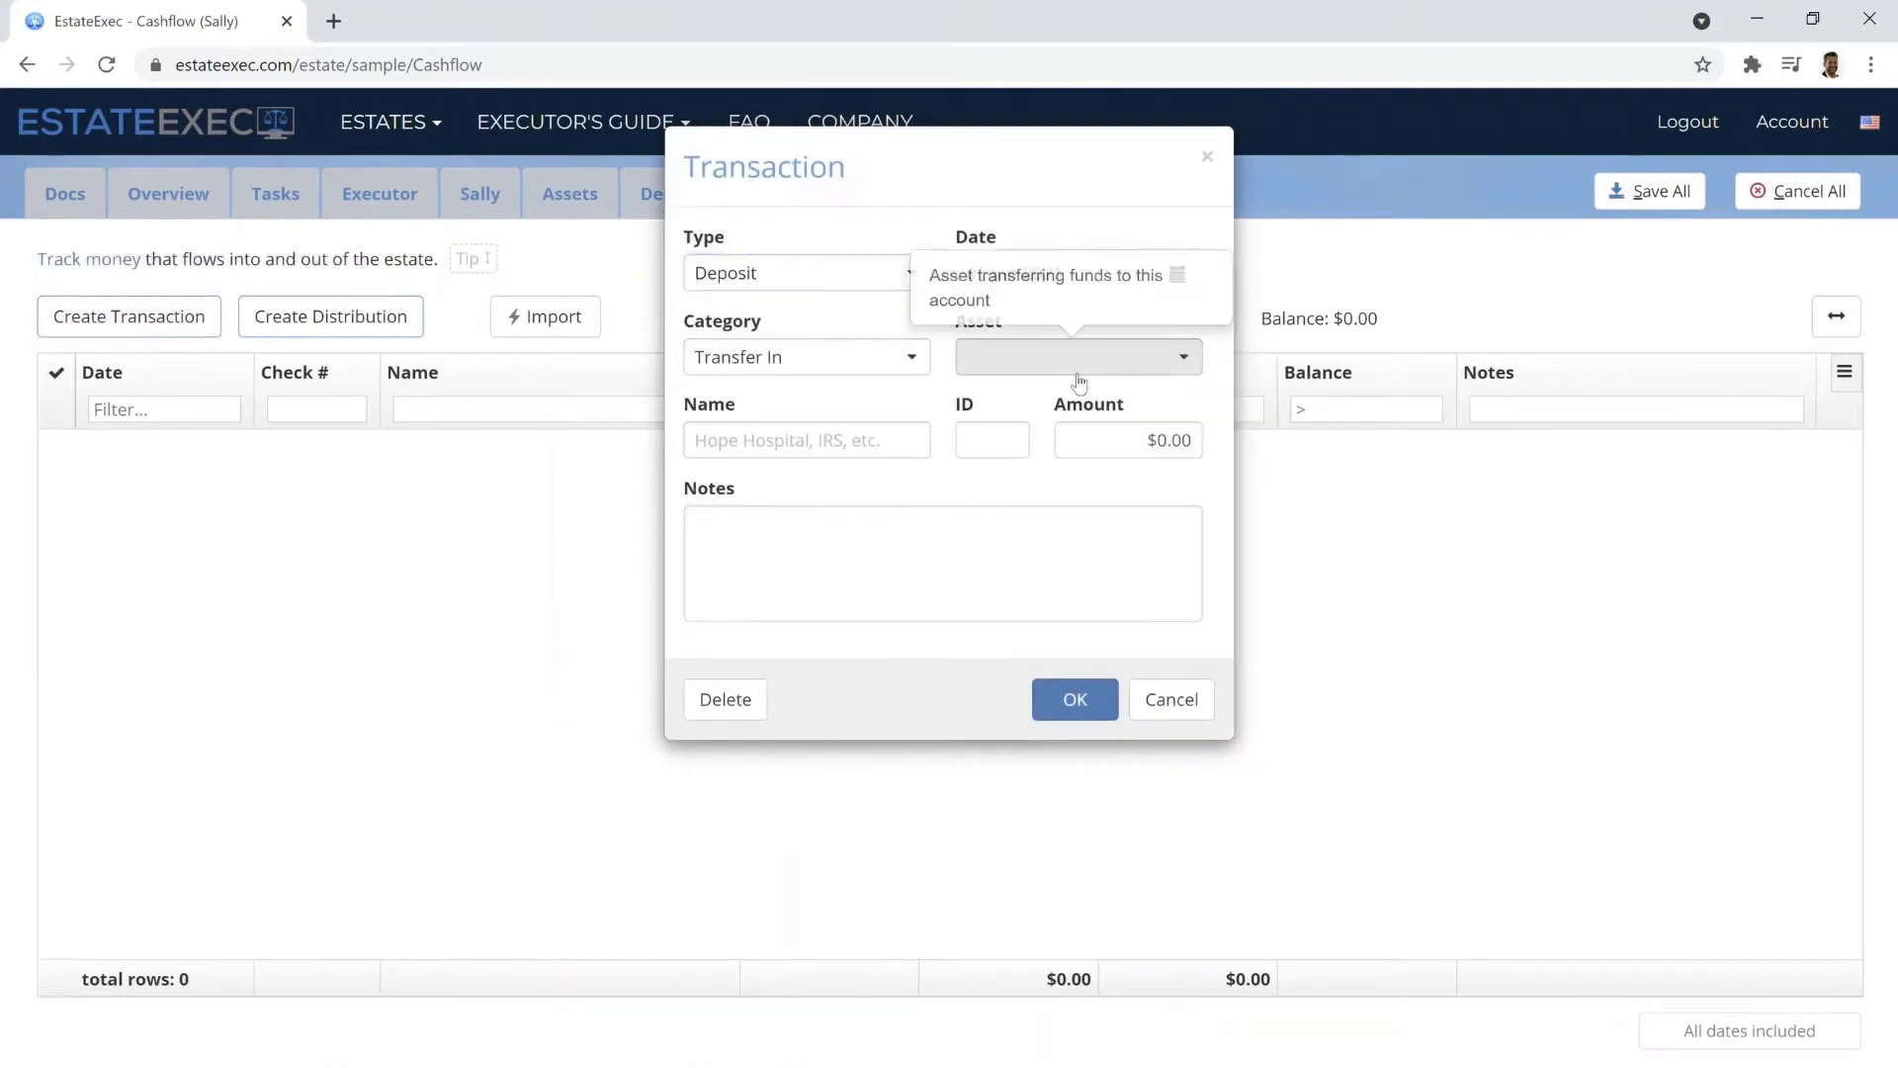
{"action": "left_click", "coordinate": [1082, 358]}
{"action": "scroll", "coordinate": [1067, 495], "scroll_direction": "down", "scroll_amount": 3}
{"action": "left_click", "coordinate": [1048, 491]}
{"action": "left_click", "coordinate": [1059, 700]}
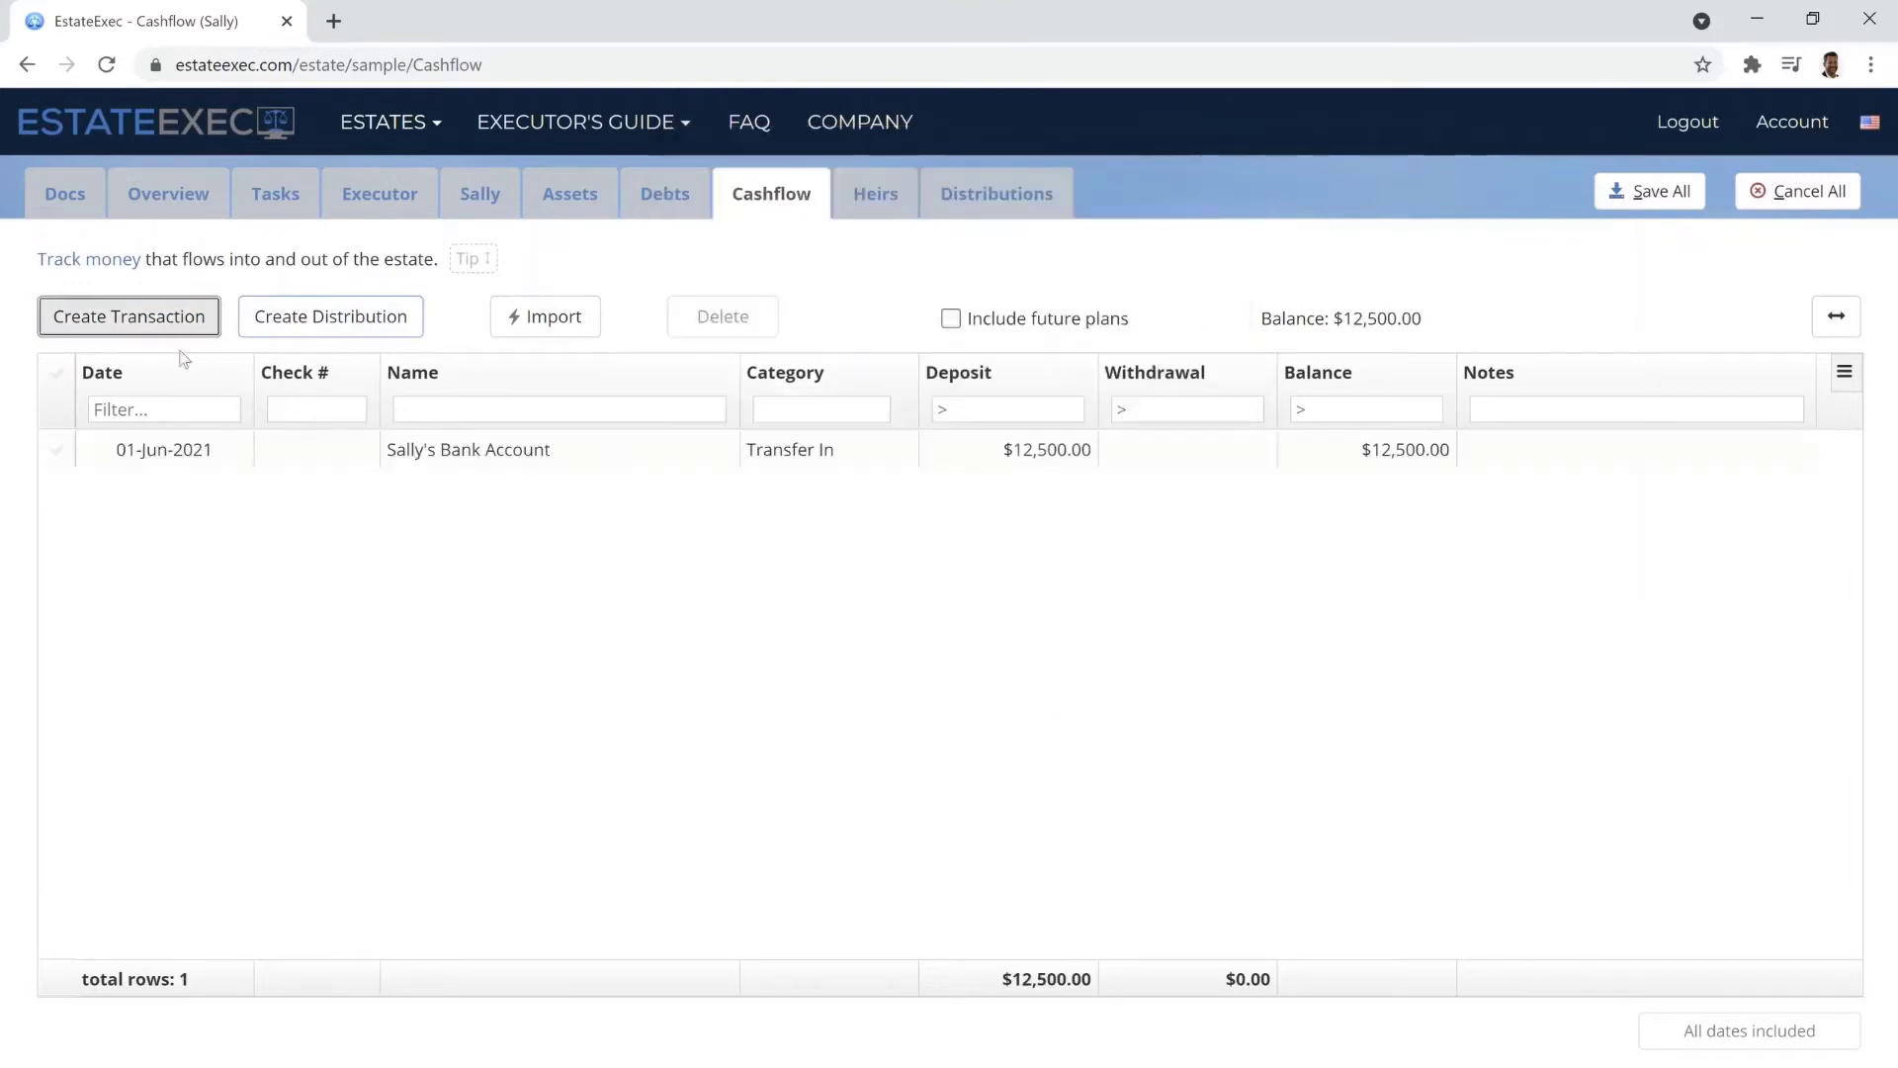
Step: Record a $55 Utility Bill expense transaction
{"action": "left_click", "coordinate": [149, 314]}
{"action": "left_click", "coordinate": [781, 450]}
{"action": "type", "text": "Utility"}
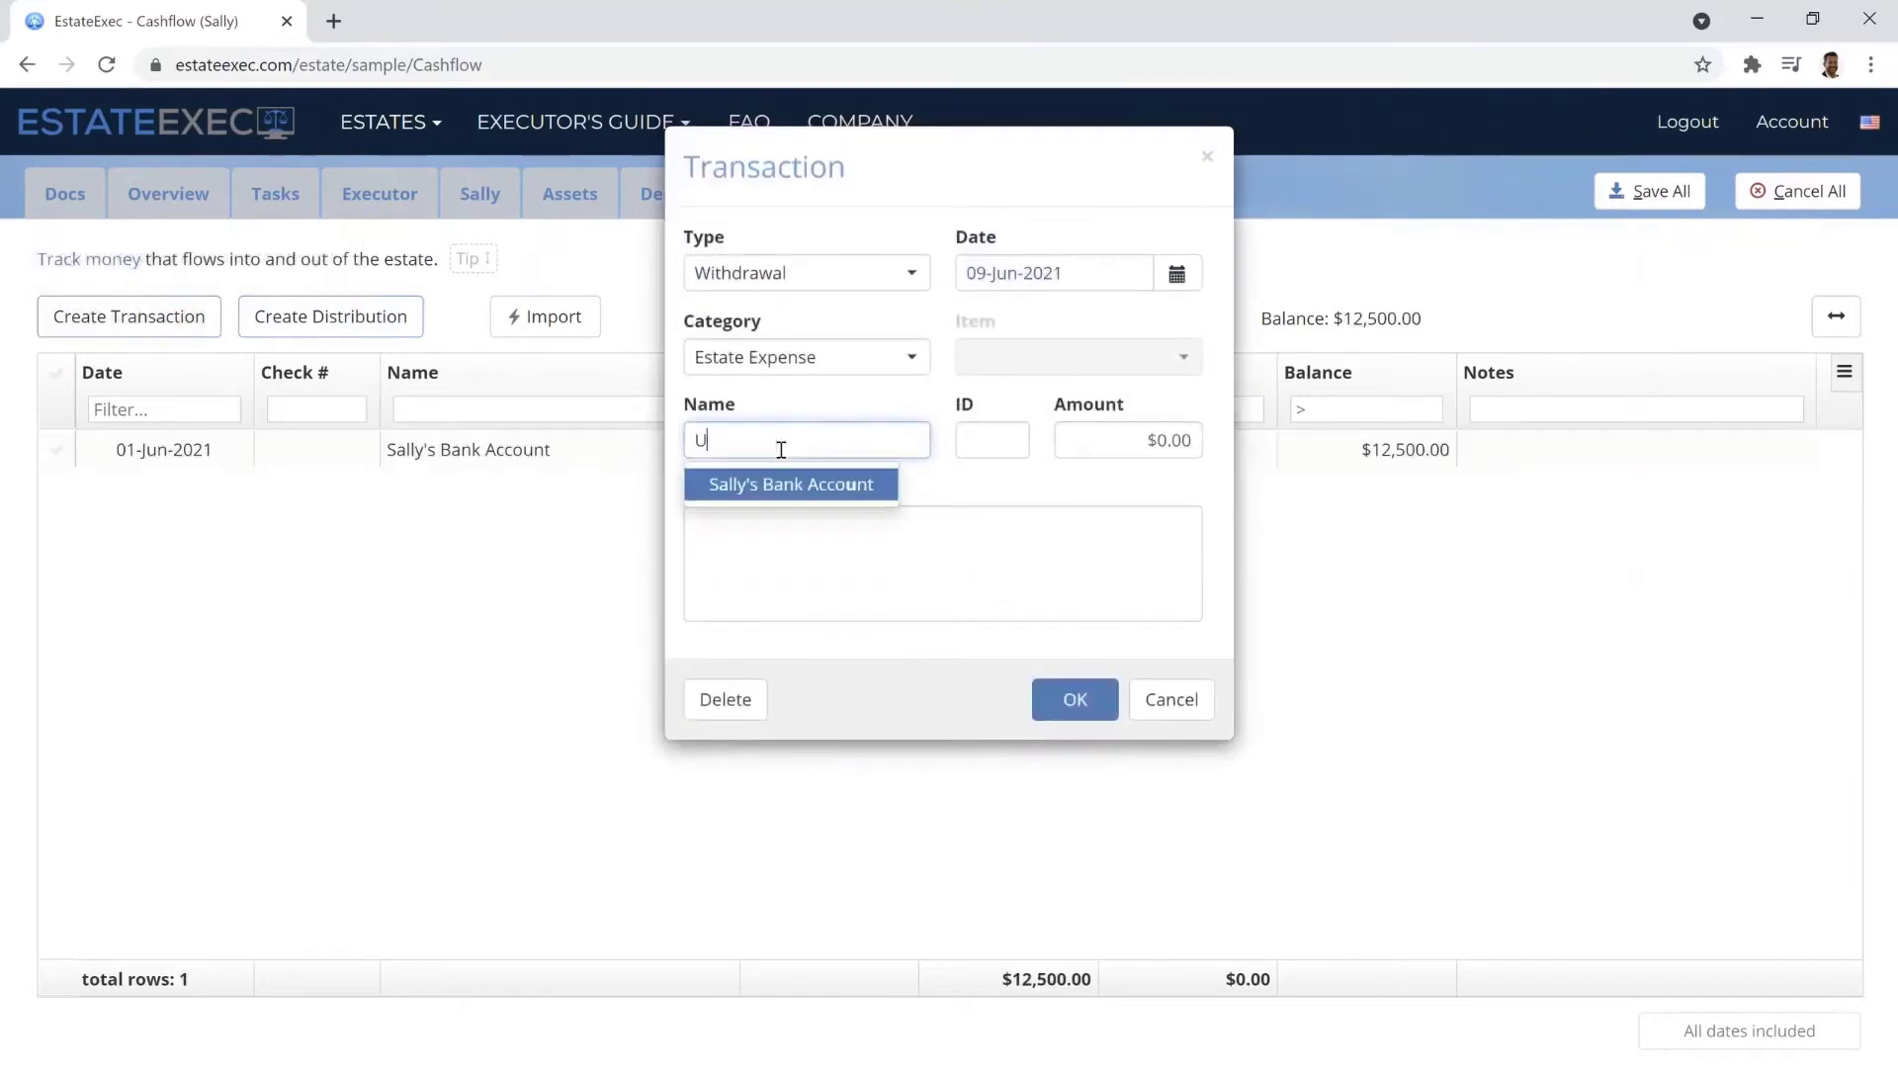
{"action": "key", "text": "Tab"}
{"action": "key", "text": "Tab"}
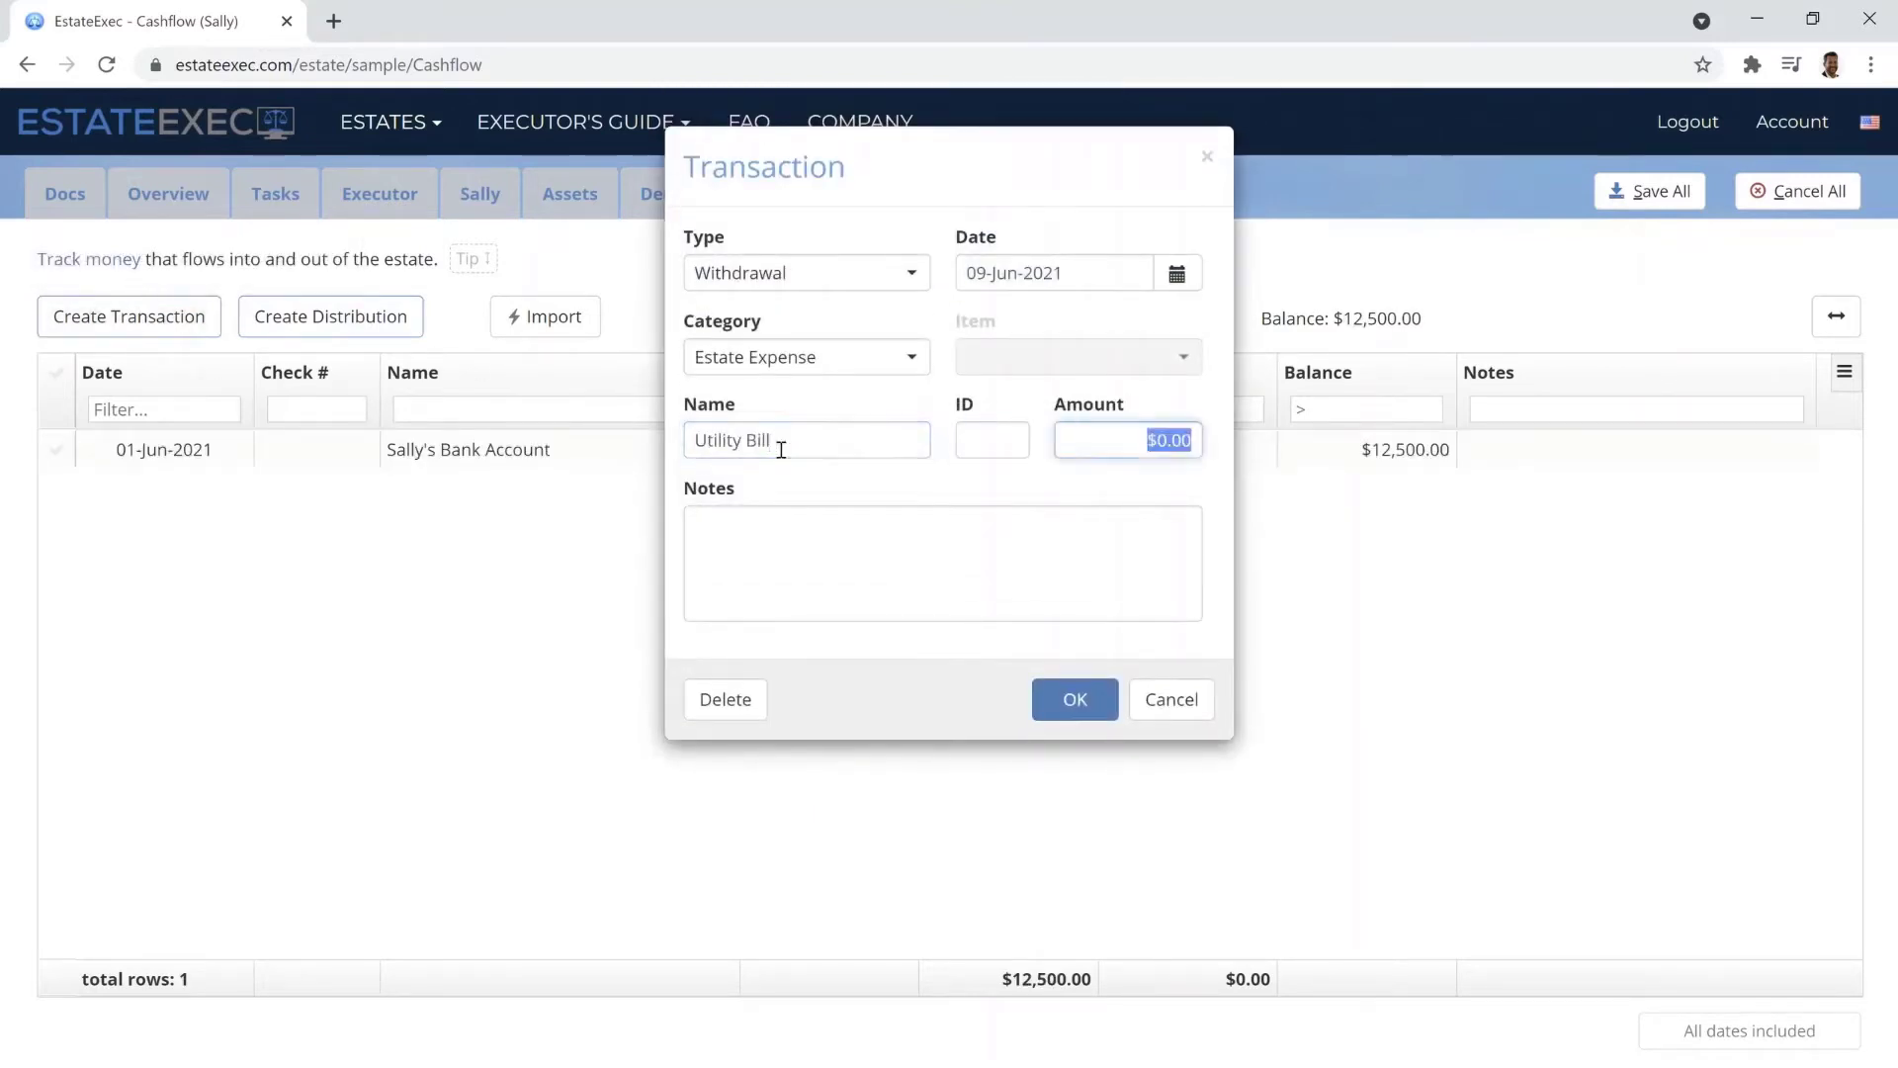
{"action": "key", "text": "Return"}
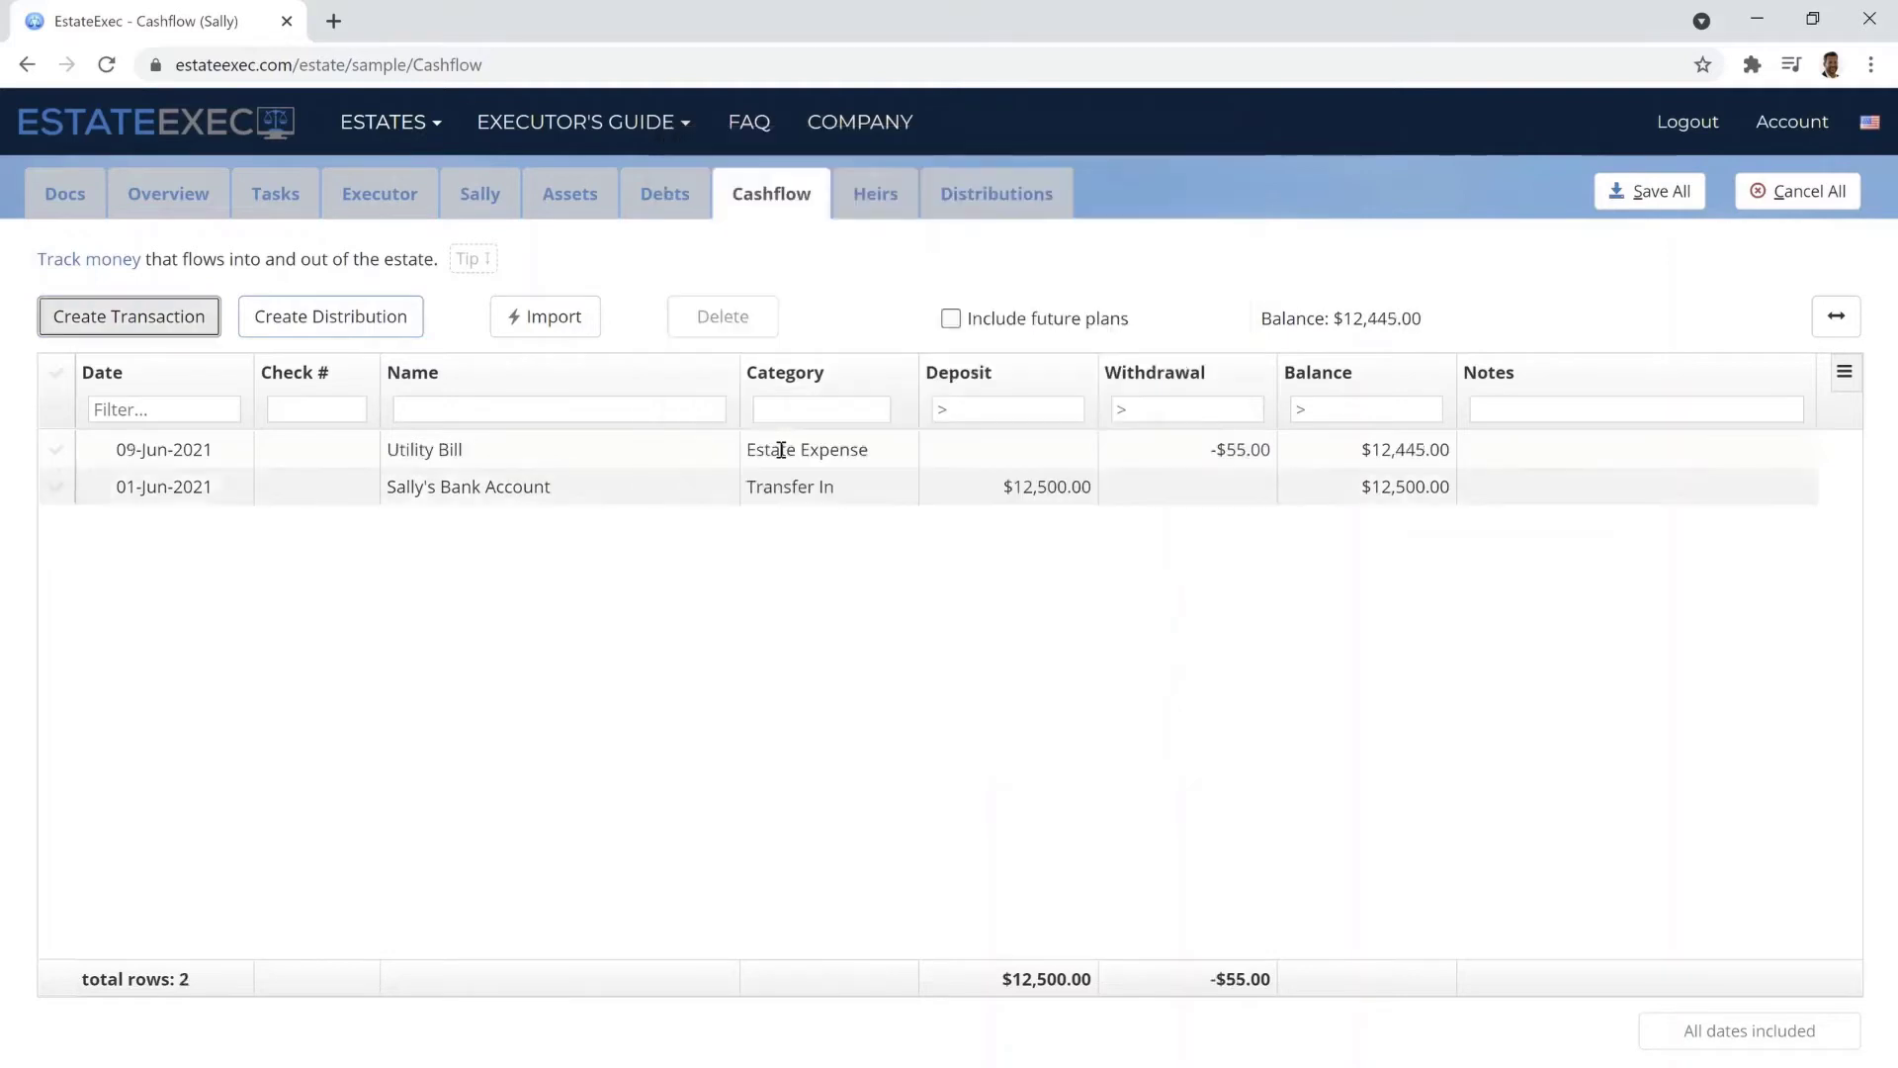
Step: Record a Debt Payment transaction against the MasterCard debt
{"action": "left_click", "coordinate": [84, 319]}
{"action": "left_click", "coordinate": [735, 366]}
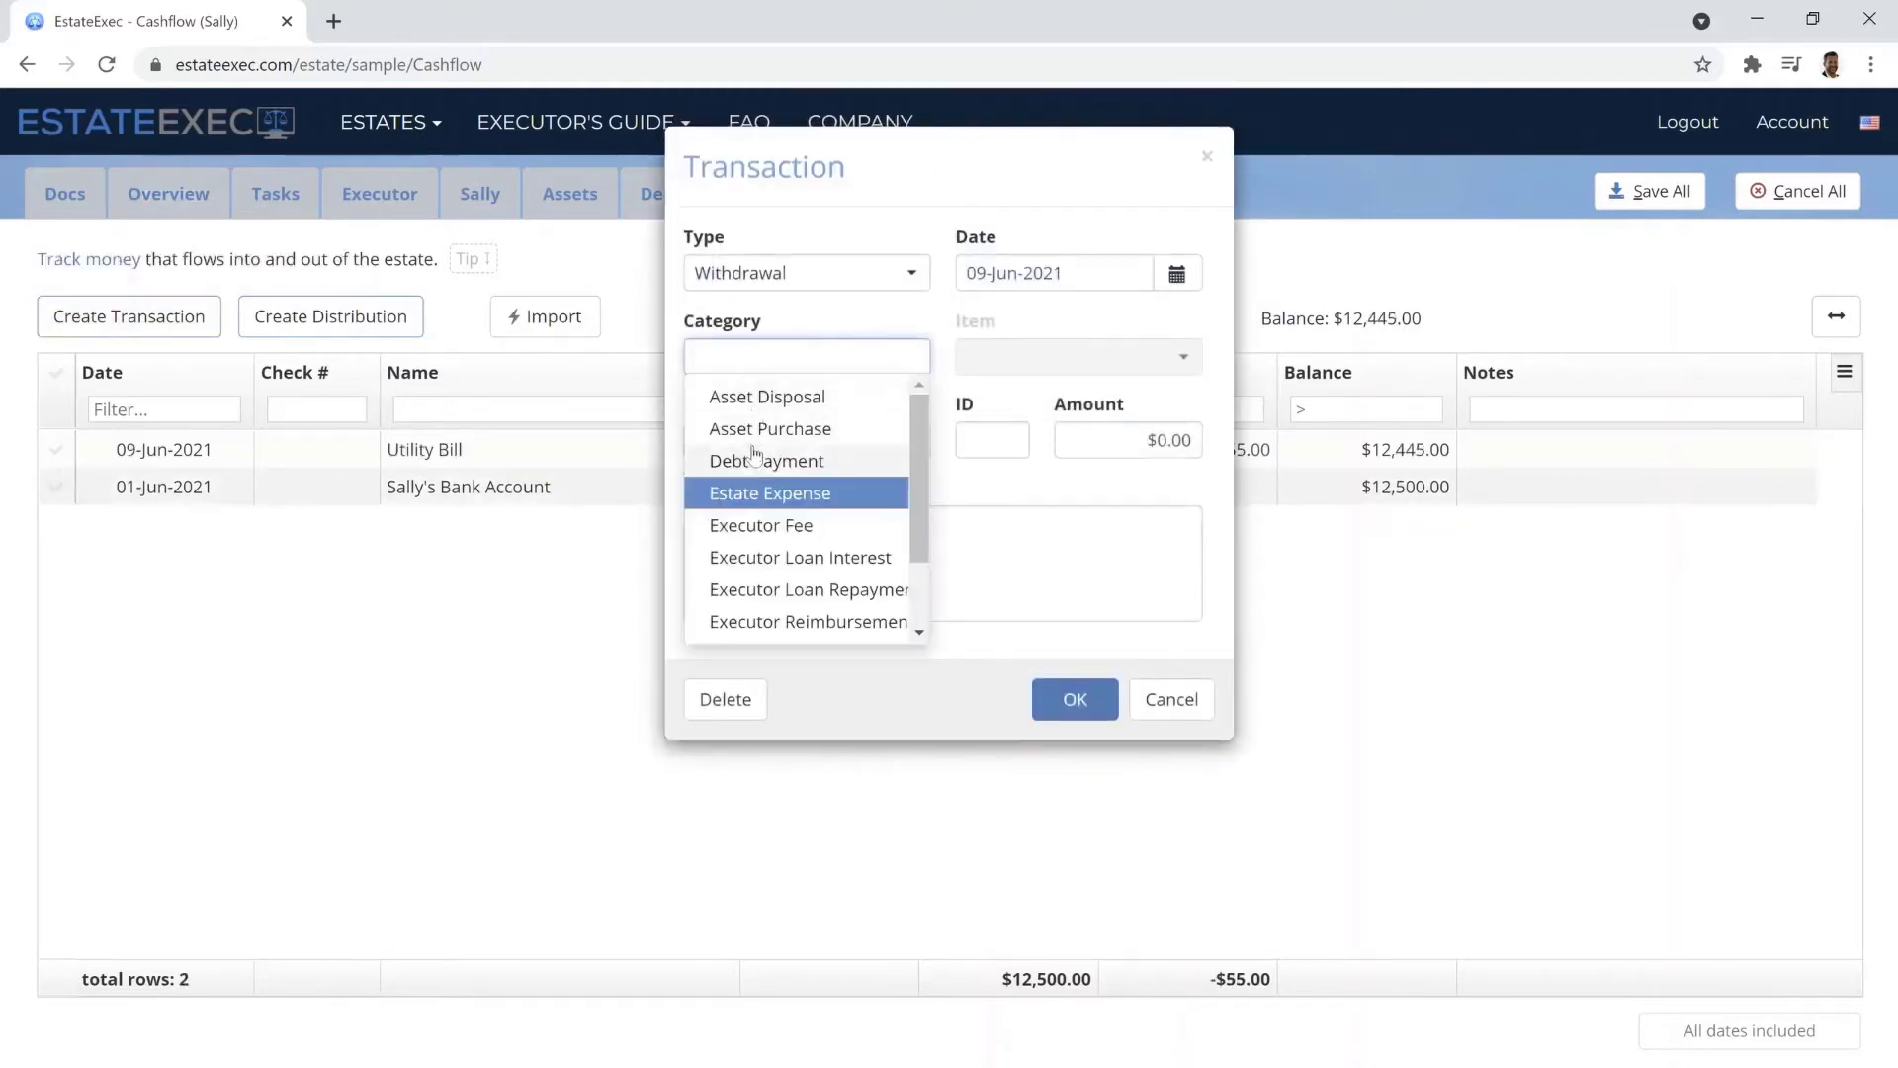
{"action": "left_click", "coordinate": [759, 460]}
{"action": "left_click", "coordinate": [1088, 357]}
{"action": "left_click", "coordinate": [1134, 405]}
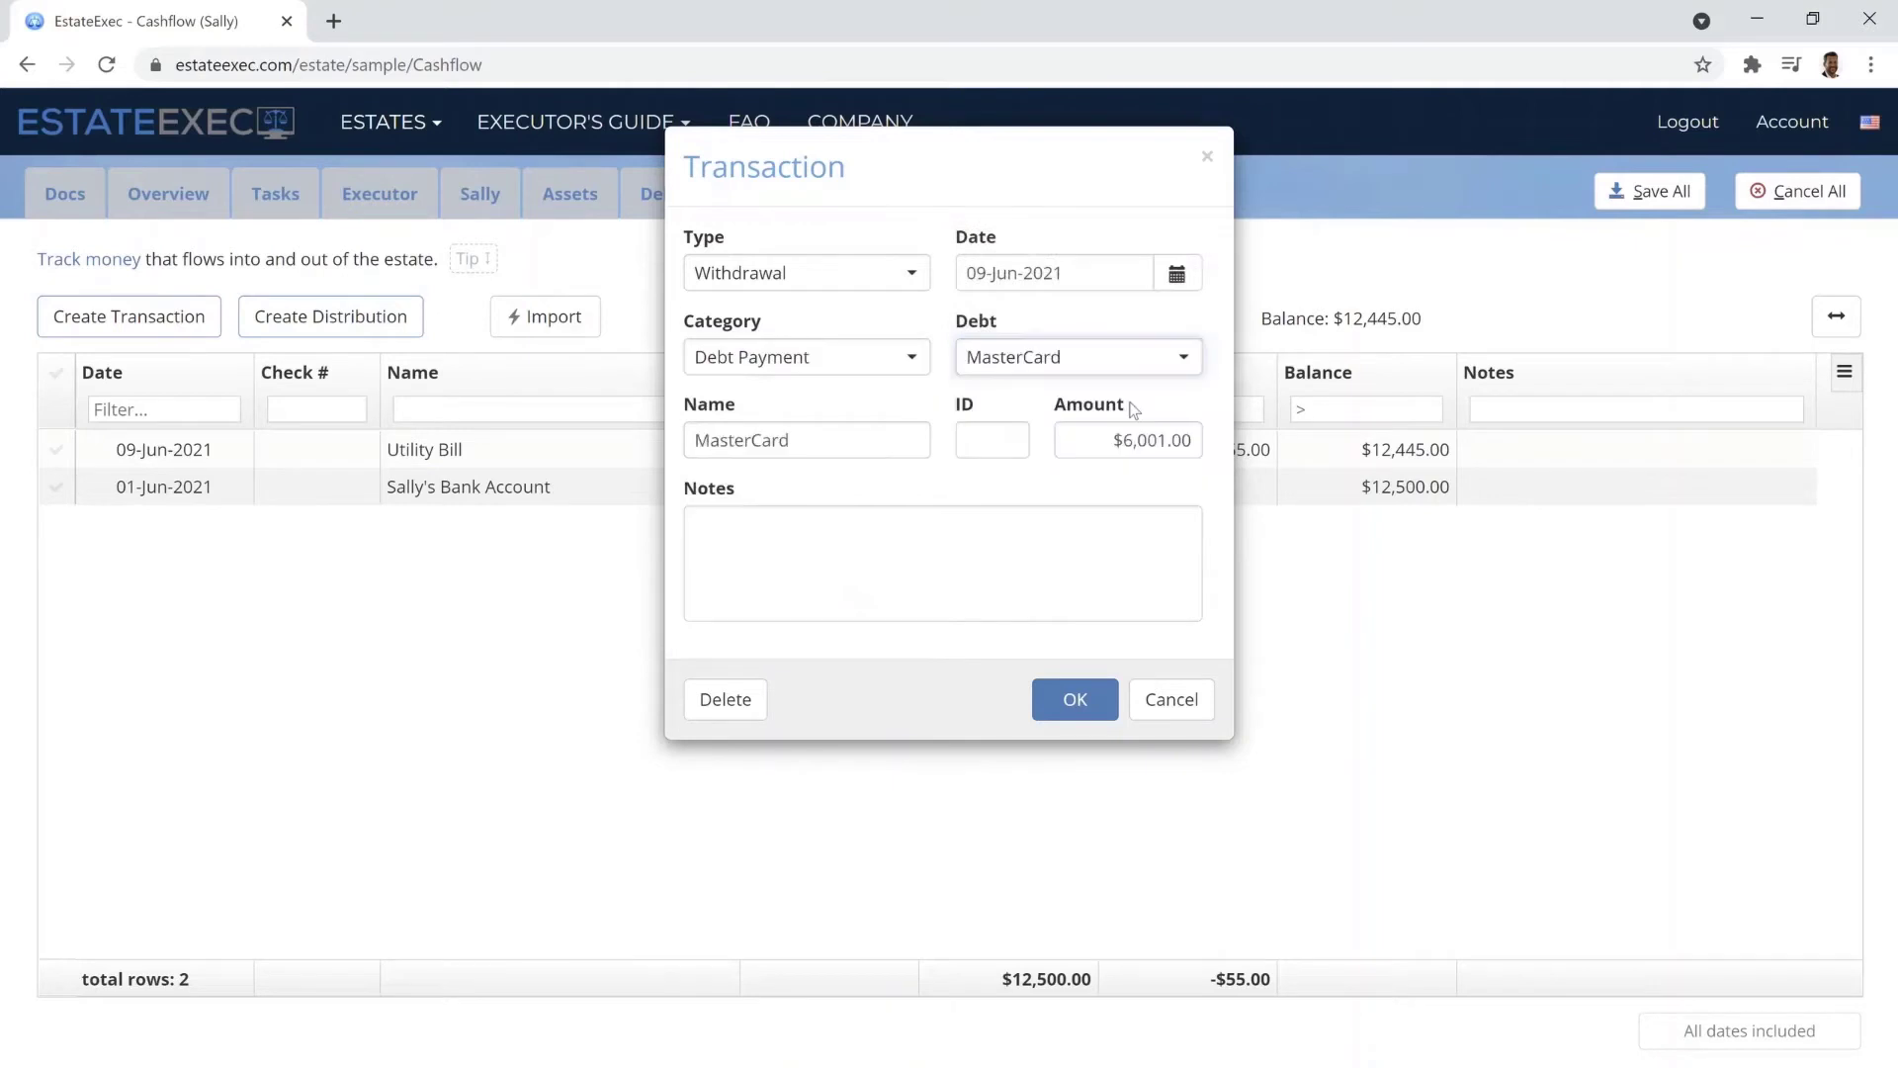
{"action": "left_click", "coordinate": [1078, 698]}
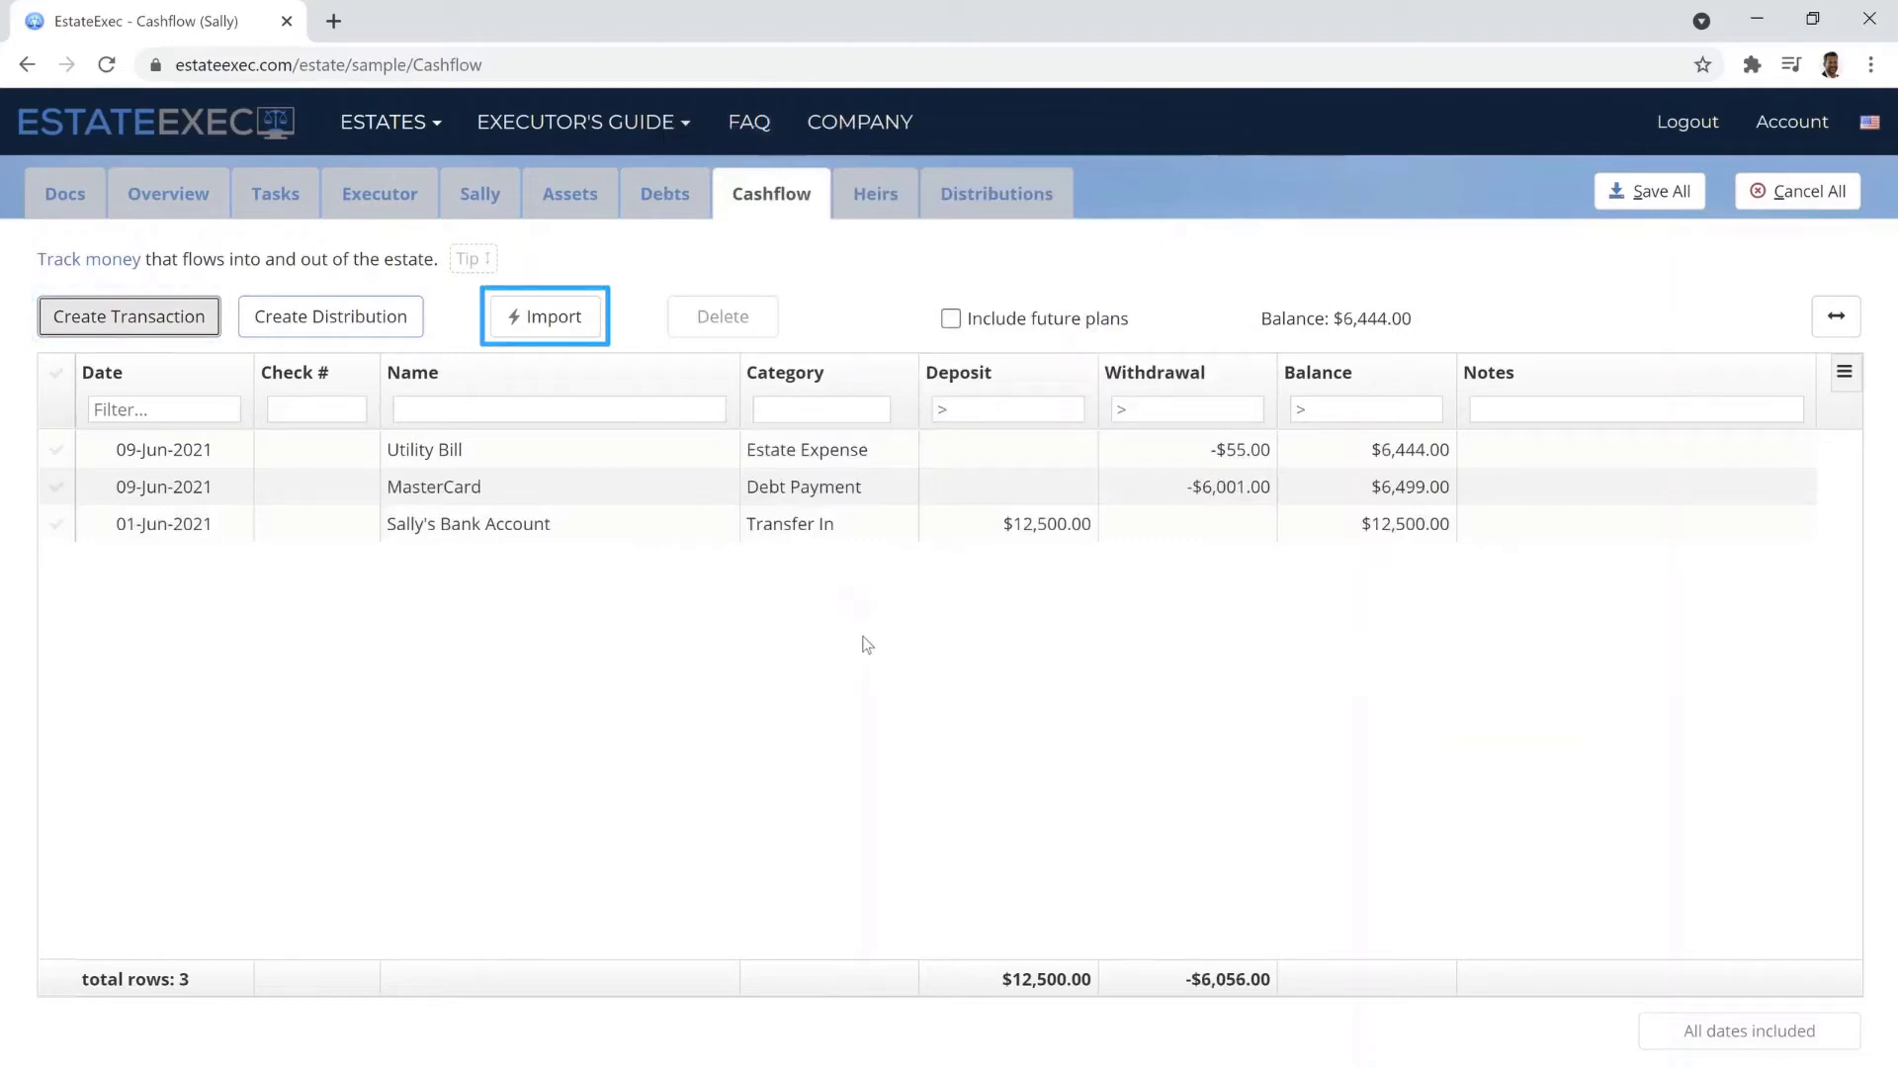
Step: Import and accept all five Sample Download bank transactions into the cashflow
{"action": "left_click", "coordinate": [585, 331]}
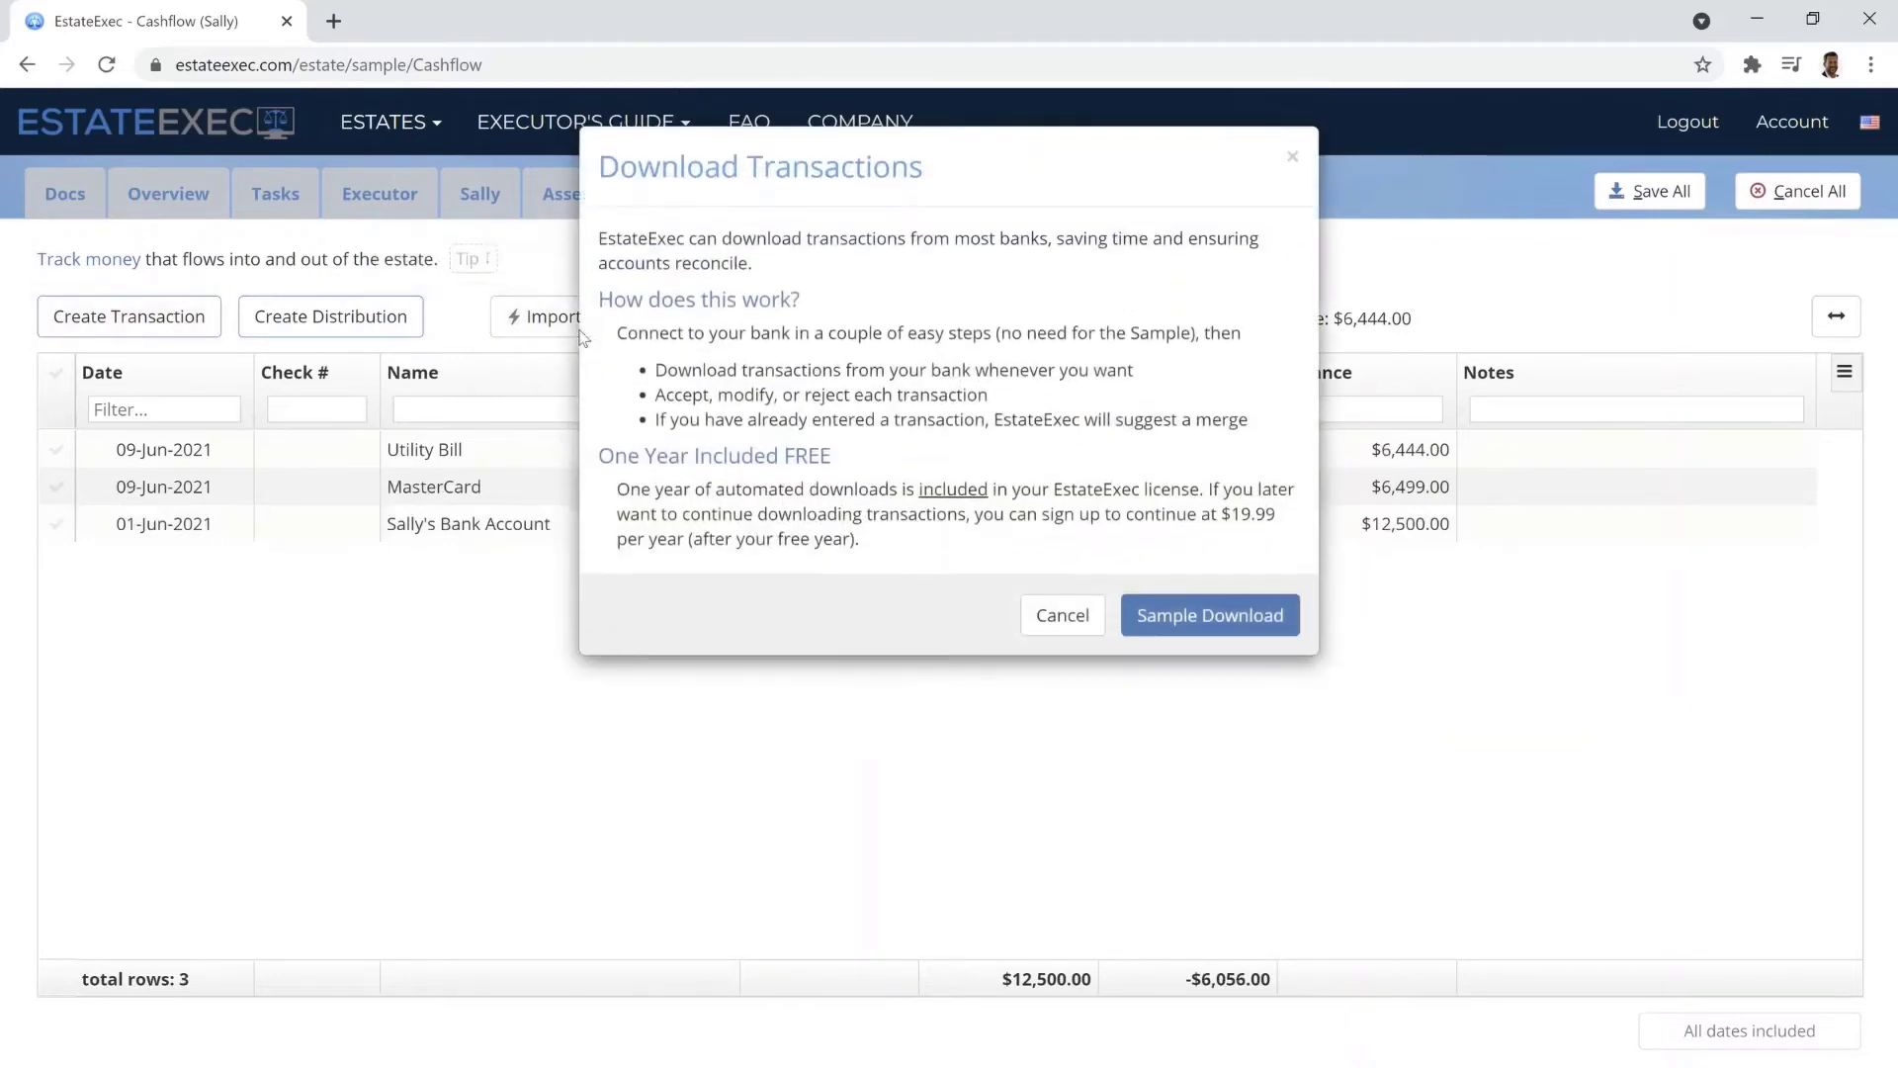
{"action": "left_click", "coordinate": [1177, 615]}
{"action": "left_click", "coordinate": [69, 340]}
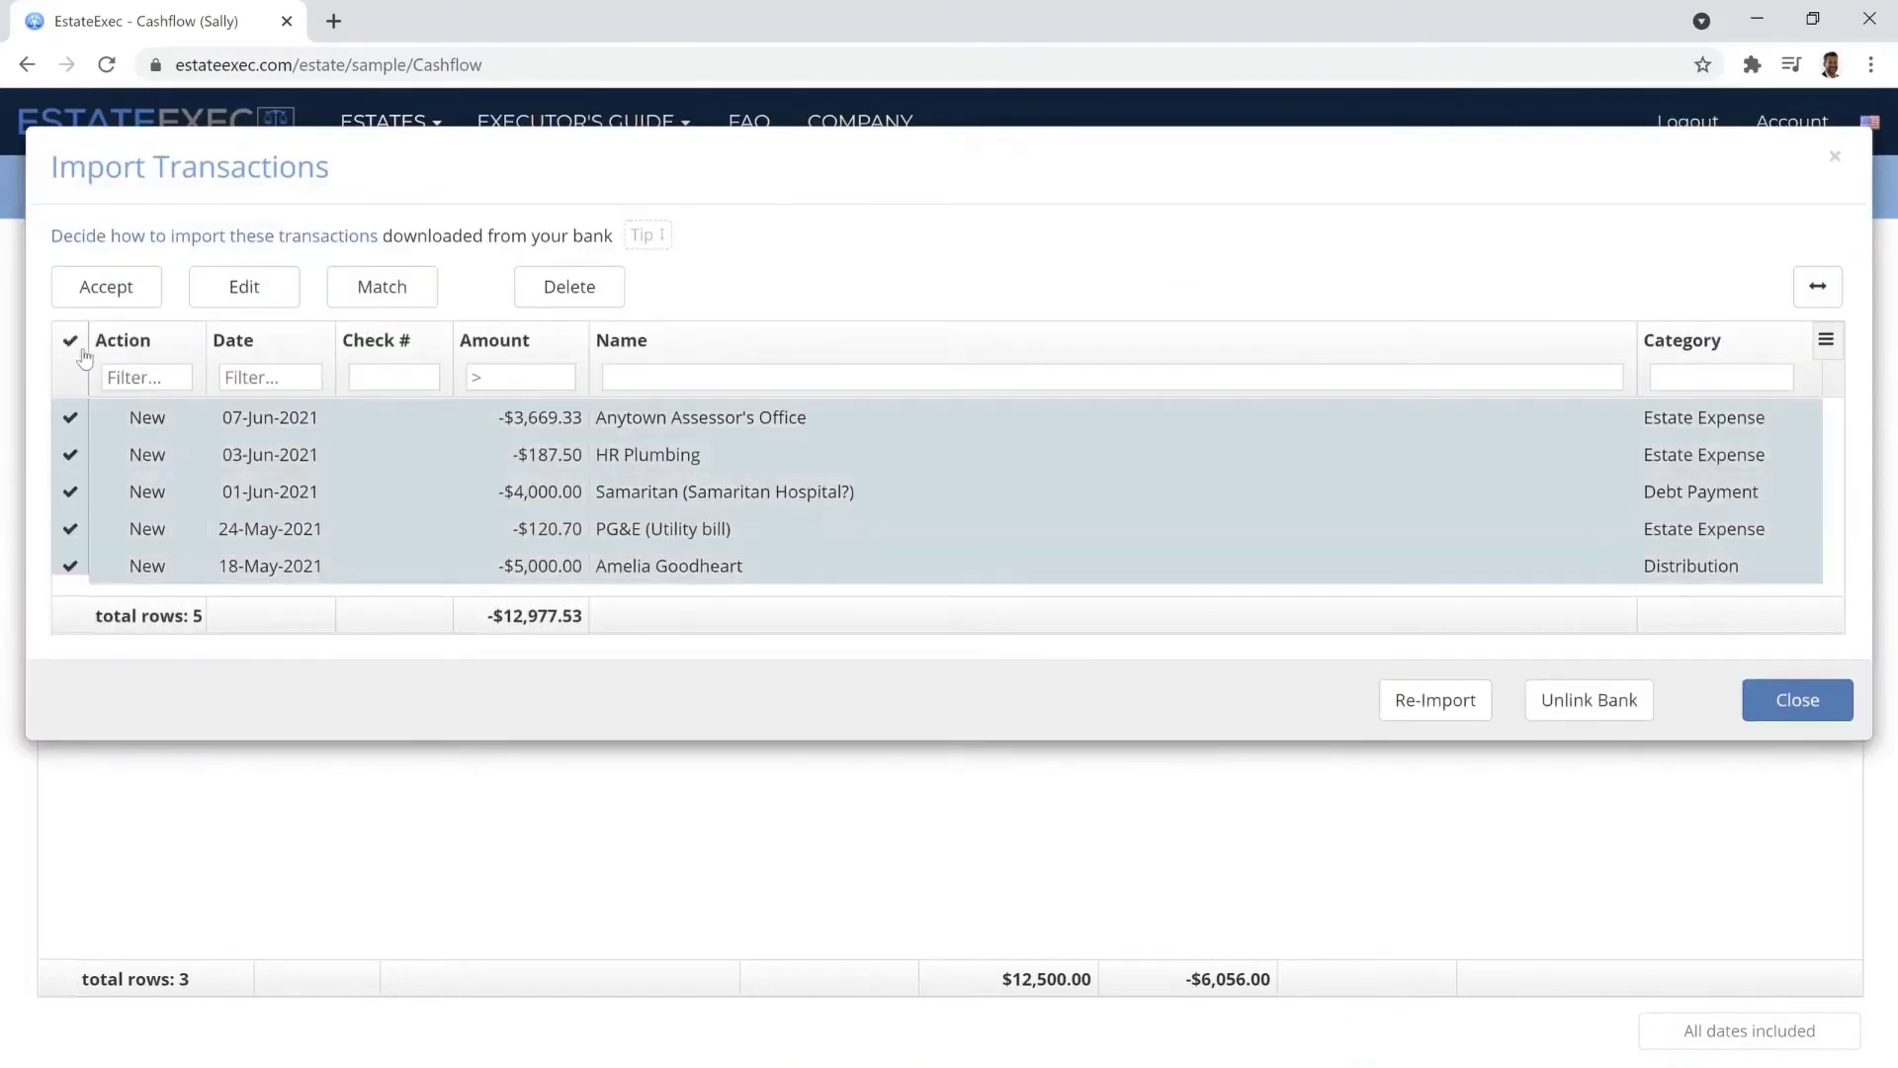
{"action": "left_click", "coordinate": [106, 286]}
{"action": "left_click", "coordinate": [1797, 701]}
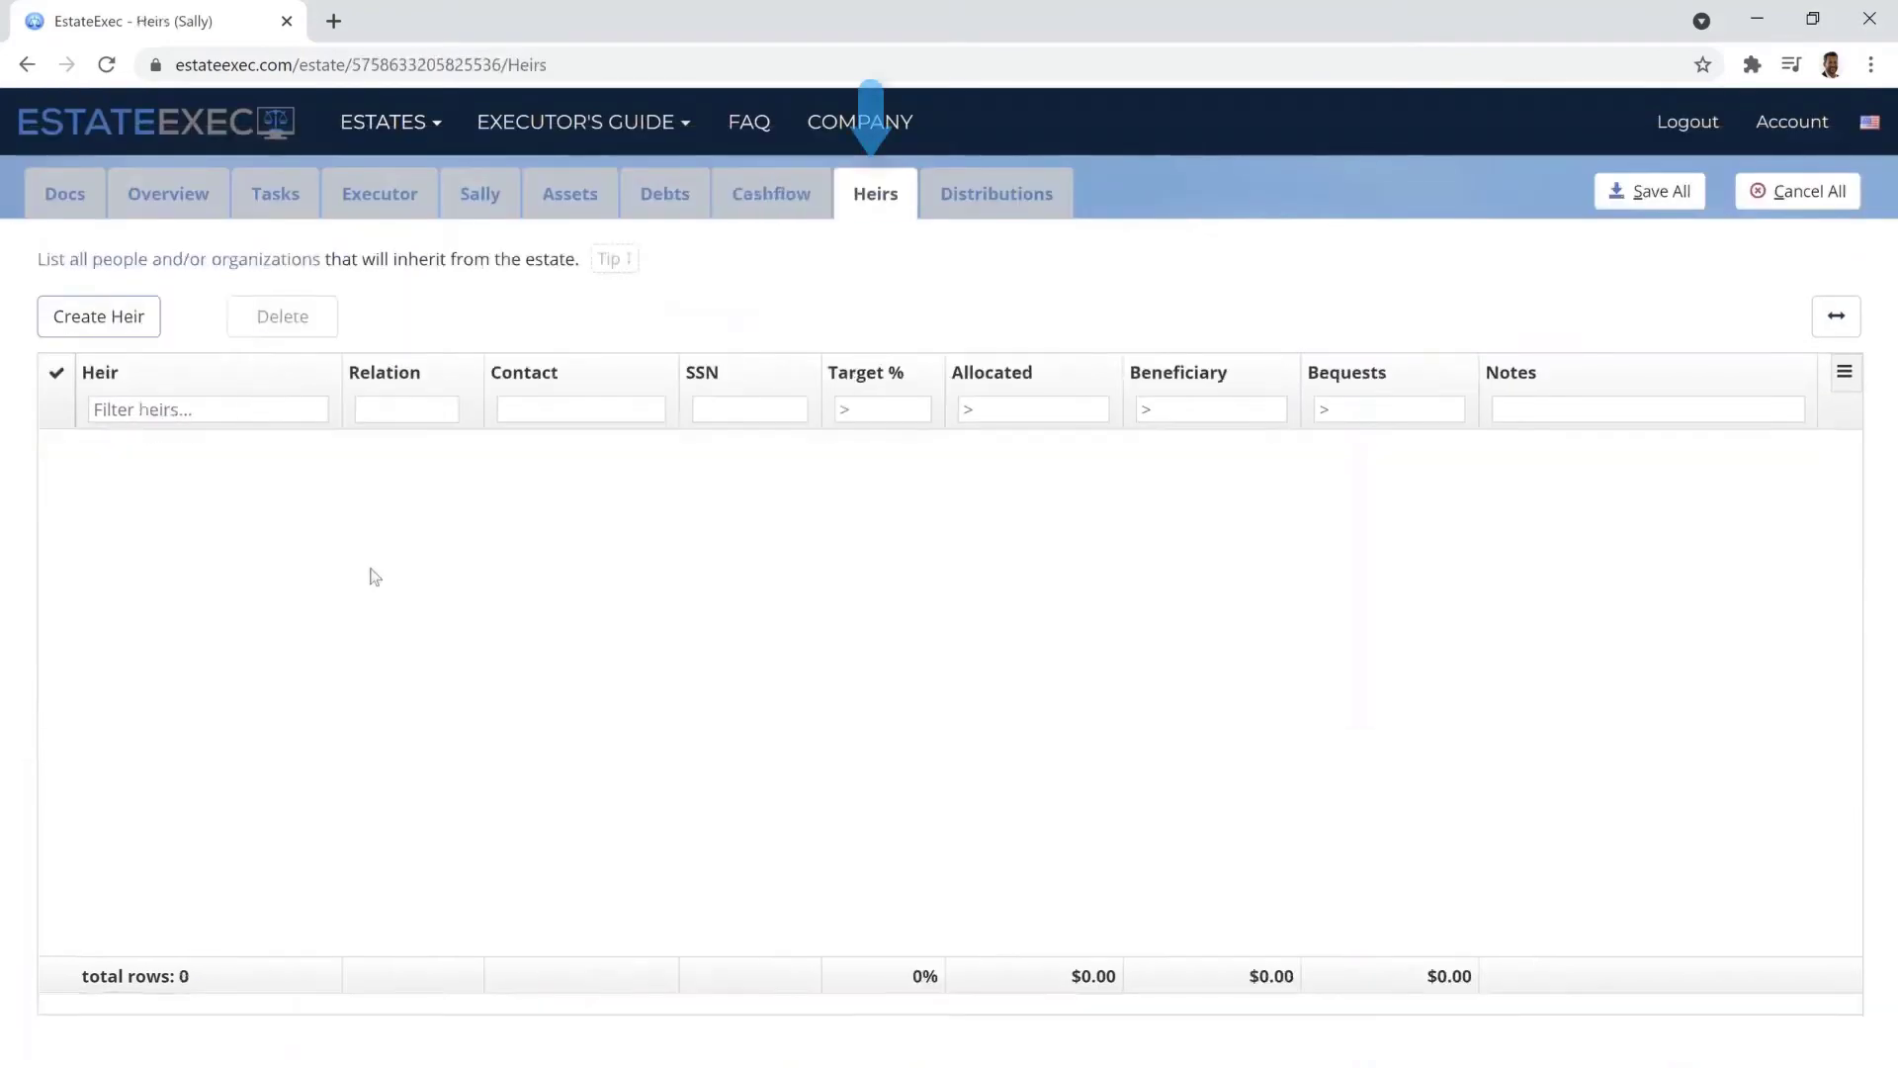
Step: Create three heirs: a Distant Family member, a spouse at 40% target, and a child at 30%
{"action": "left_click", "coordinate": [140, 316]}
{"action": "type", "text": "Ameila Goodheart"}
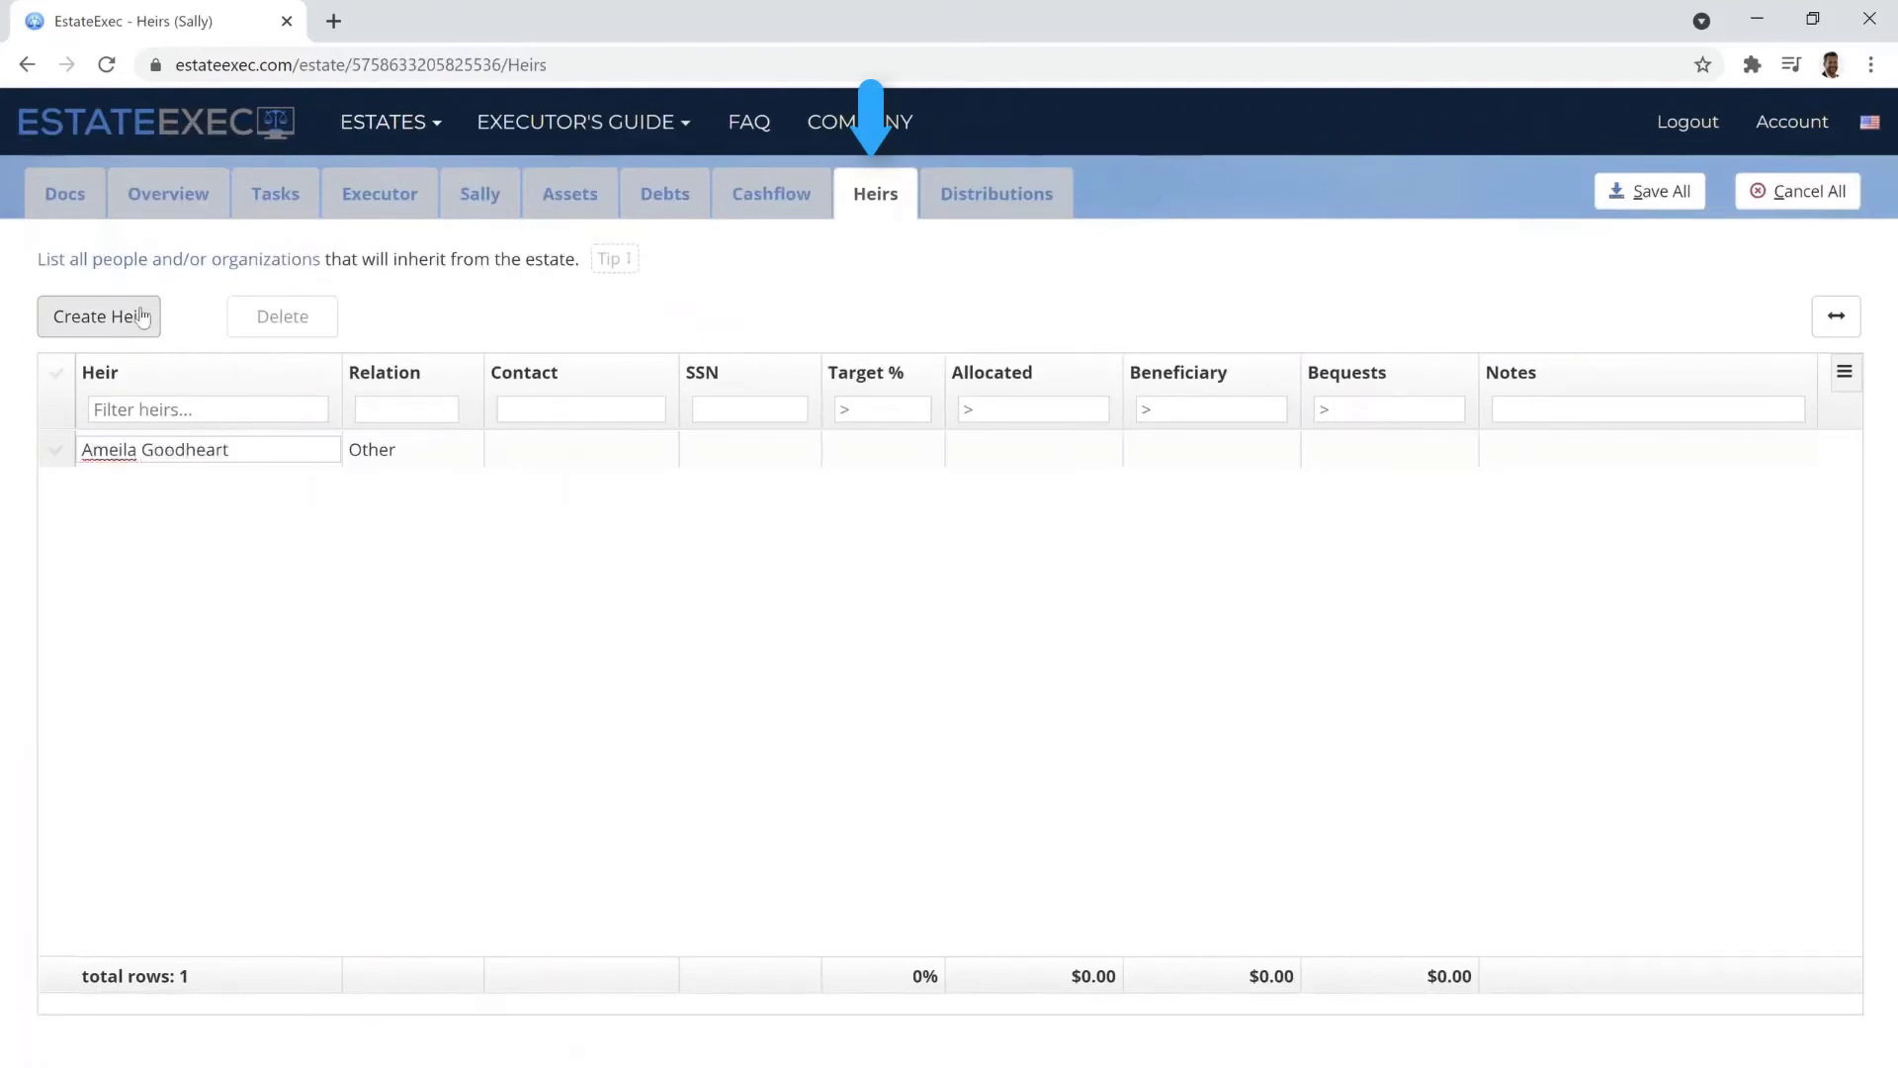
{"action": "key", "text": "Tab"}
{"action": "key", "text": "d"}
{"action": "left_click", "coordinate": [142, 317]}
{"action": "type", "text": "Frank Jones"}
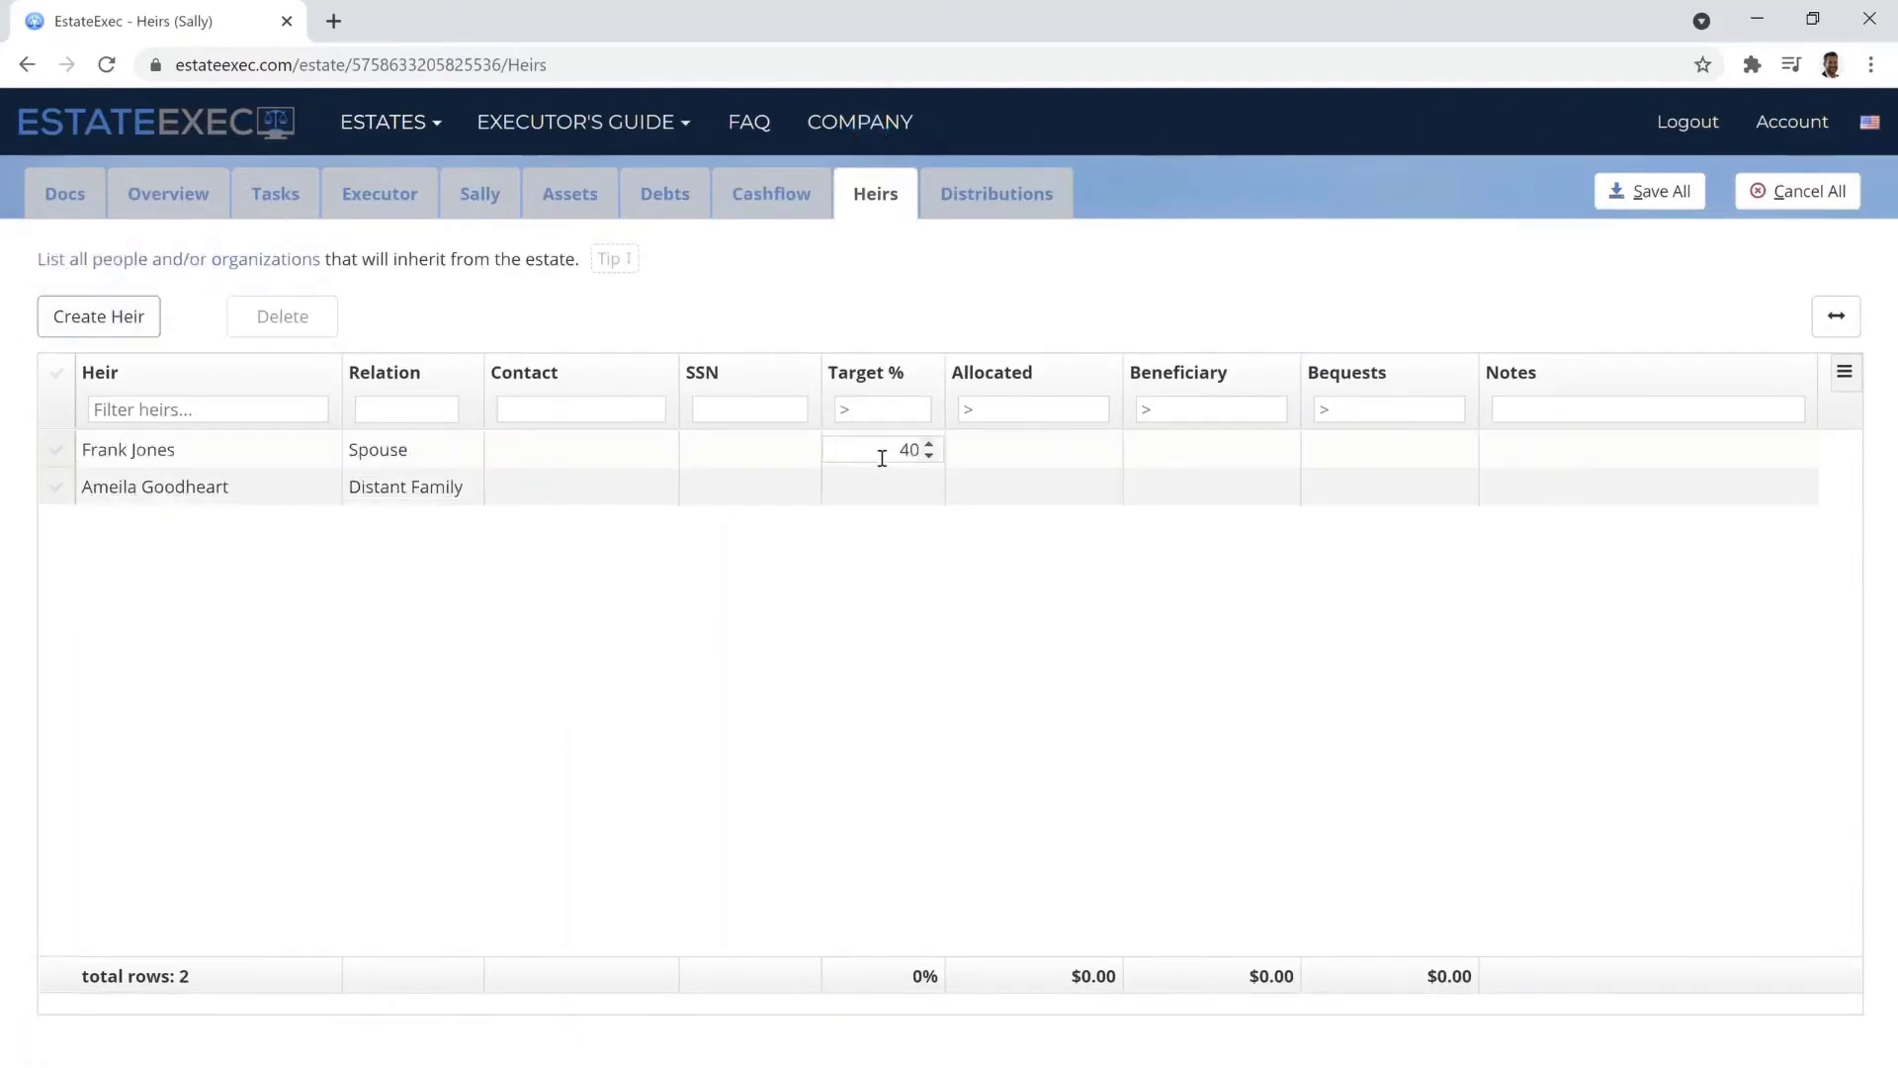
{"action": "left_click", "coordinate": [148, 332]}
{"action": "type", "text": "Badboy Jones"}
{"action": "left_click", "coordinate": [413, 443]}
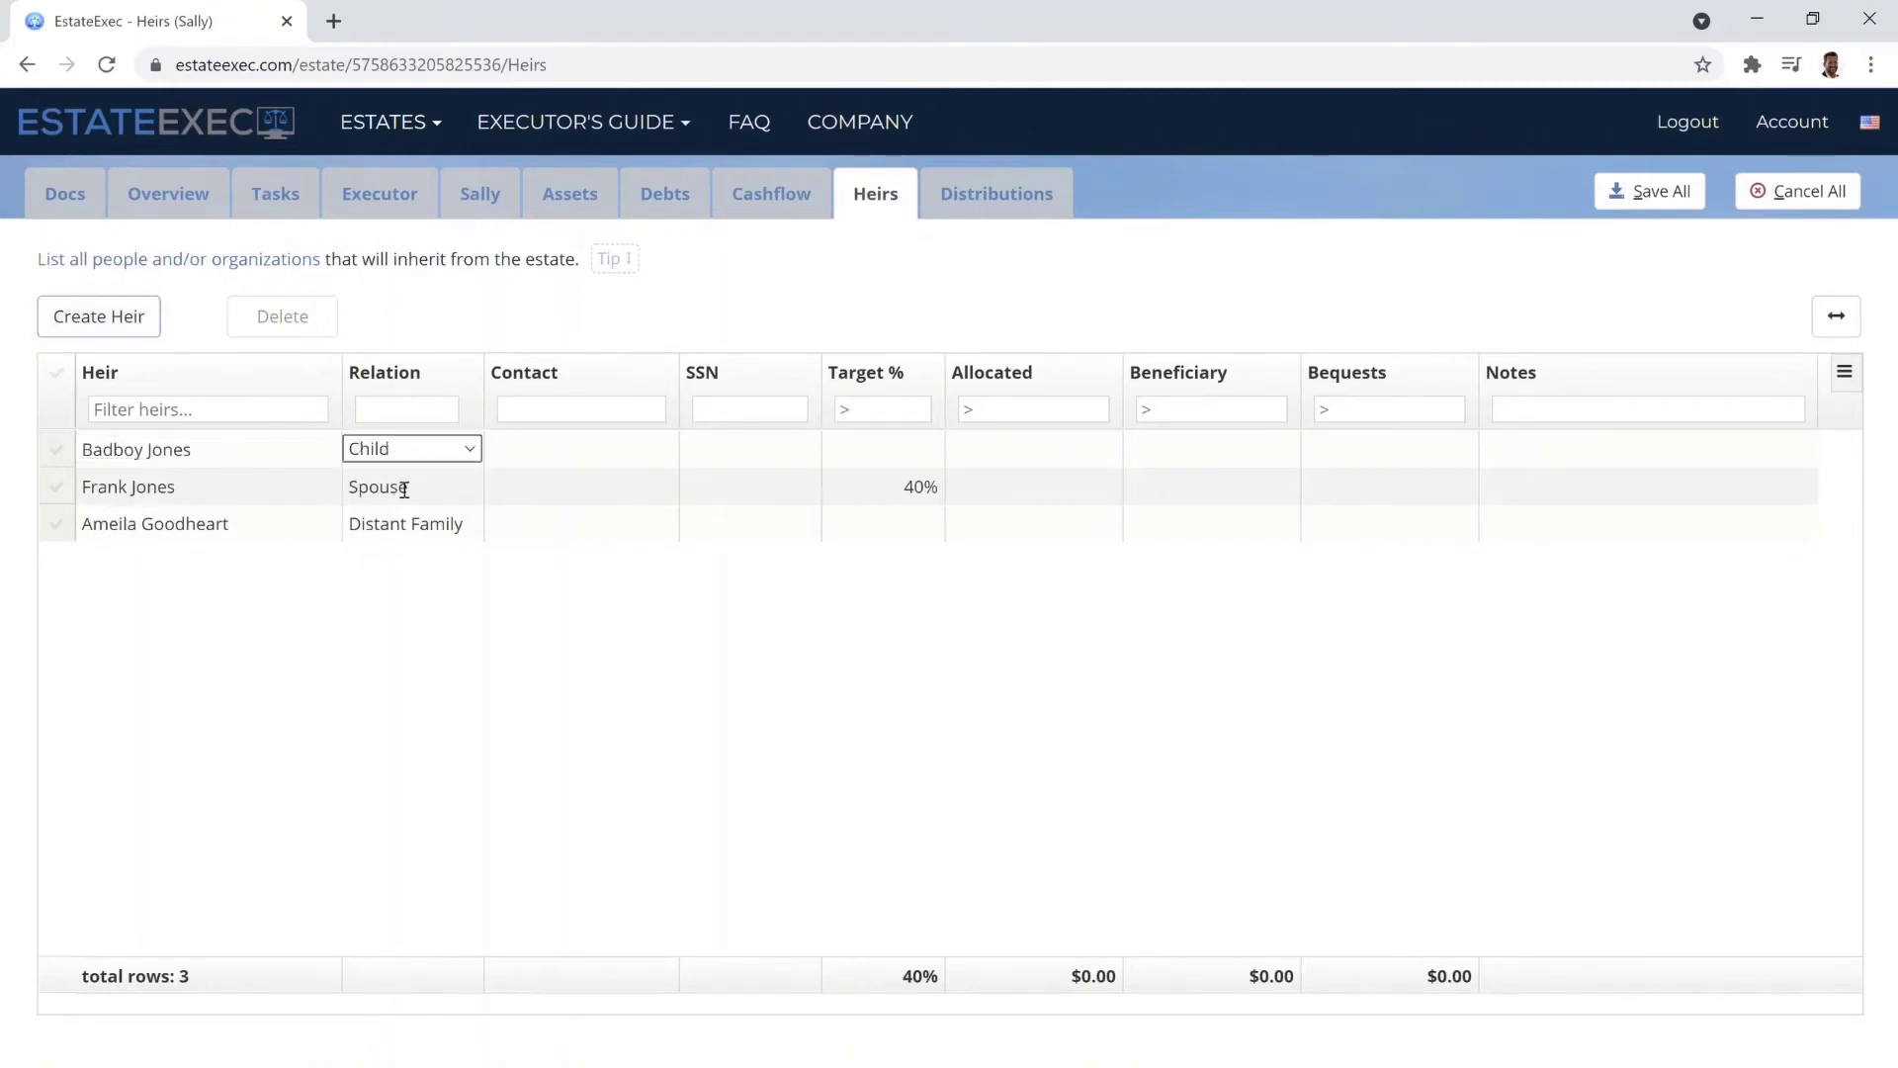
{"action": "key", "text": "Return"}
Step: Create a distribution giving the GA State Bonds to the child heir
{"action": "left_click", "coordinate": [996, 194]}
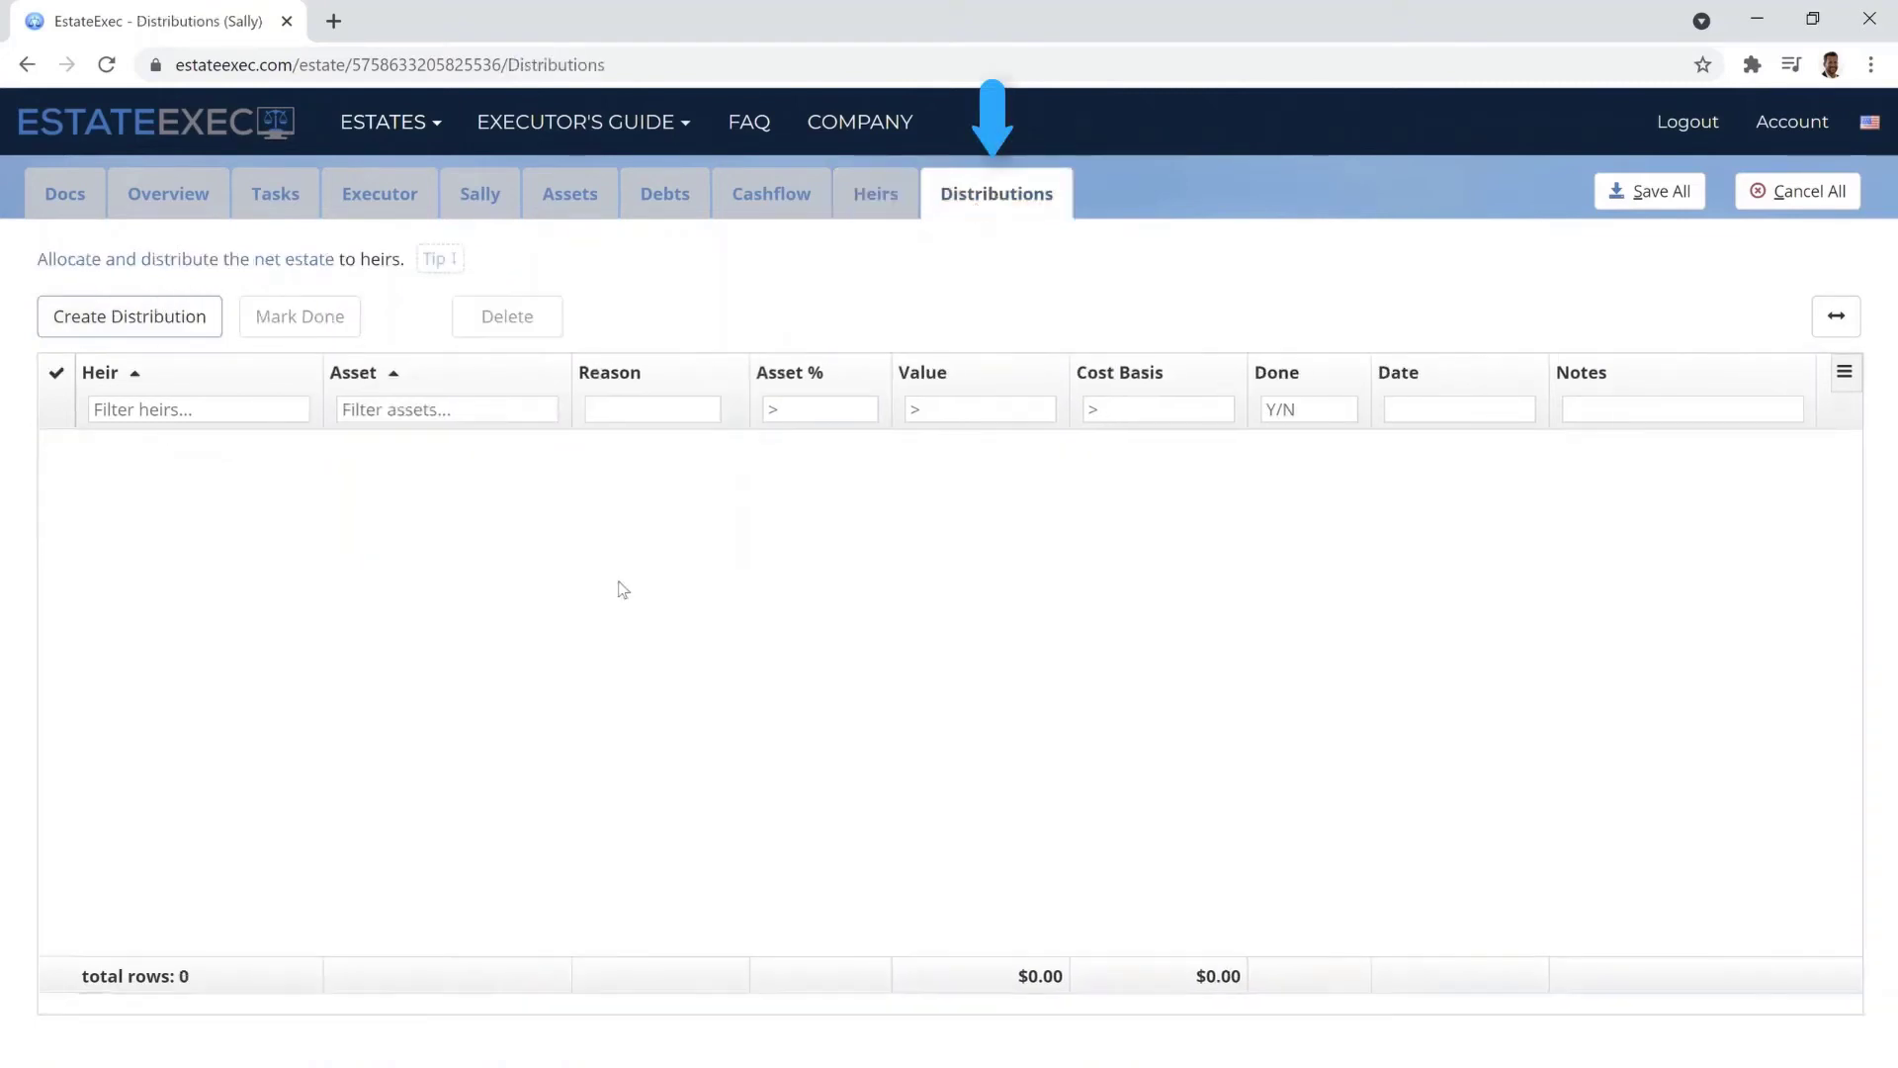
{"action": "left_click", "coordinate": [148, 317]}
{"action": "left_click", "coordinate": [738, 277]}
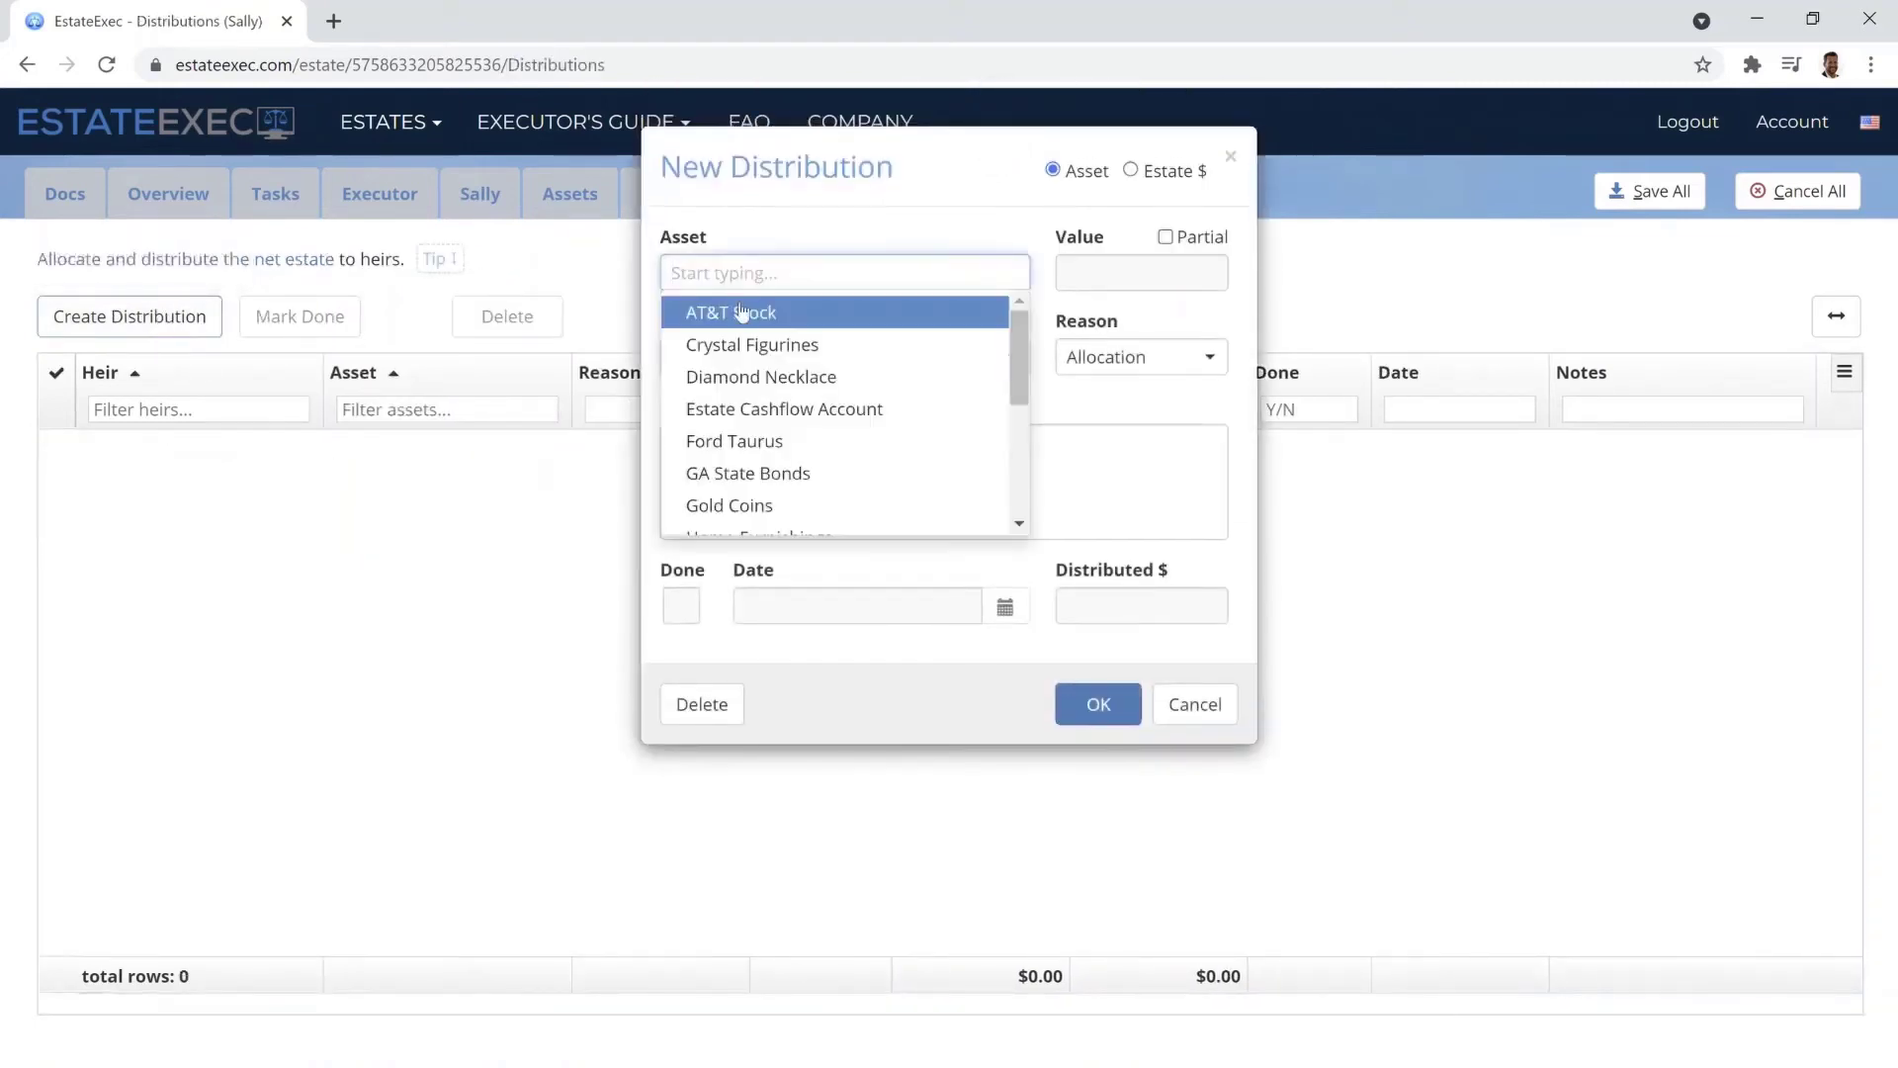
{"action": "left_click", "coordinate": [739, 473]}
{"action": "left_click", "coordinate": [760, 370]}
{"action": "left_click", "coordinate": [761, 428]}
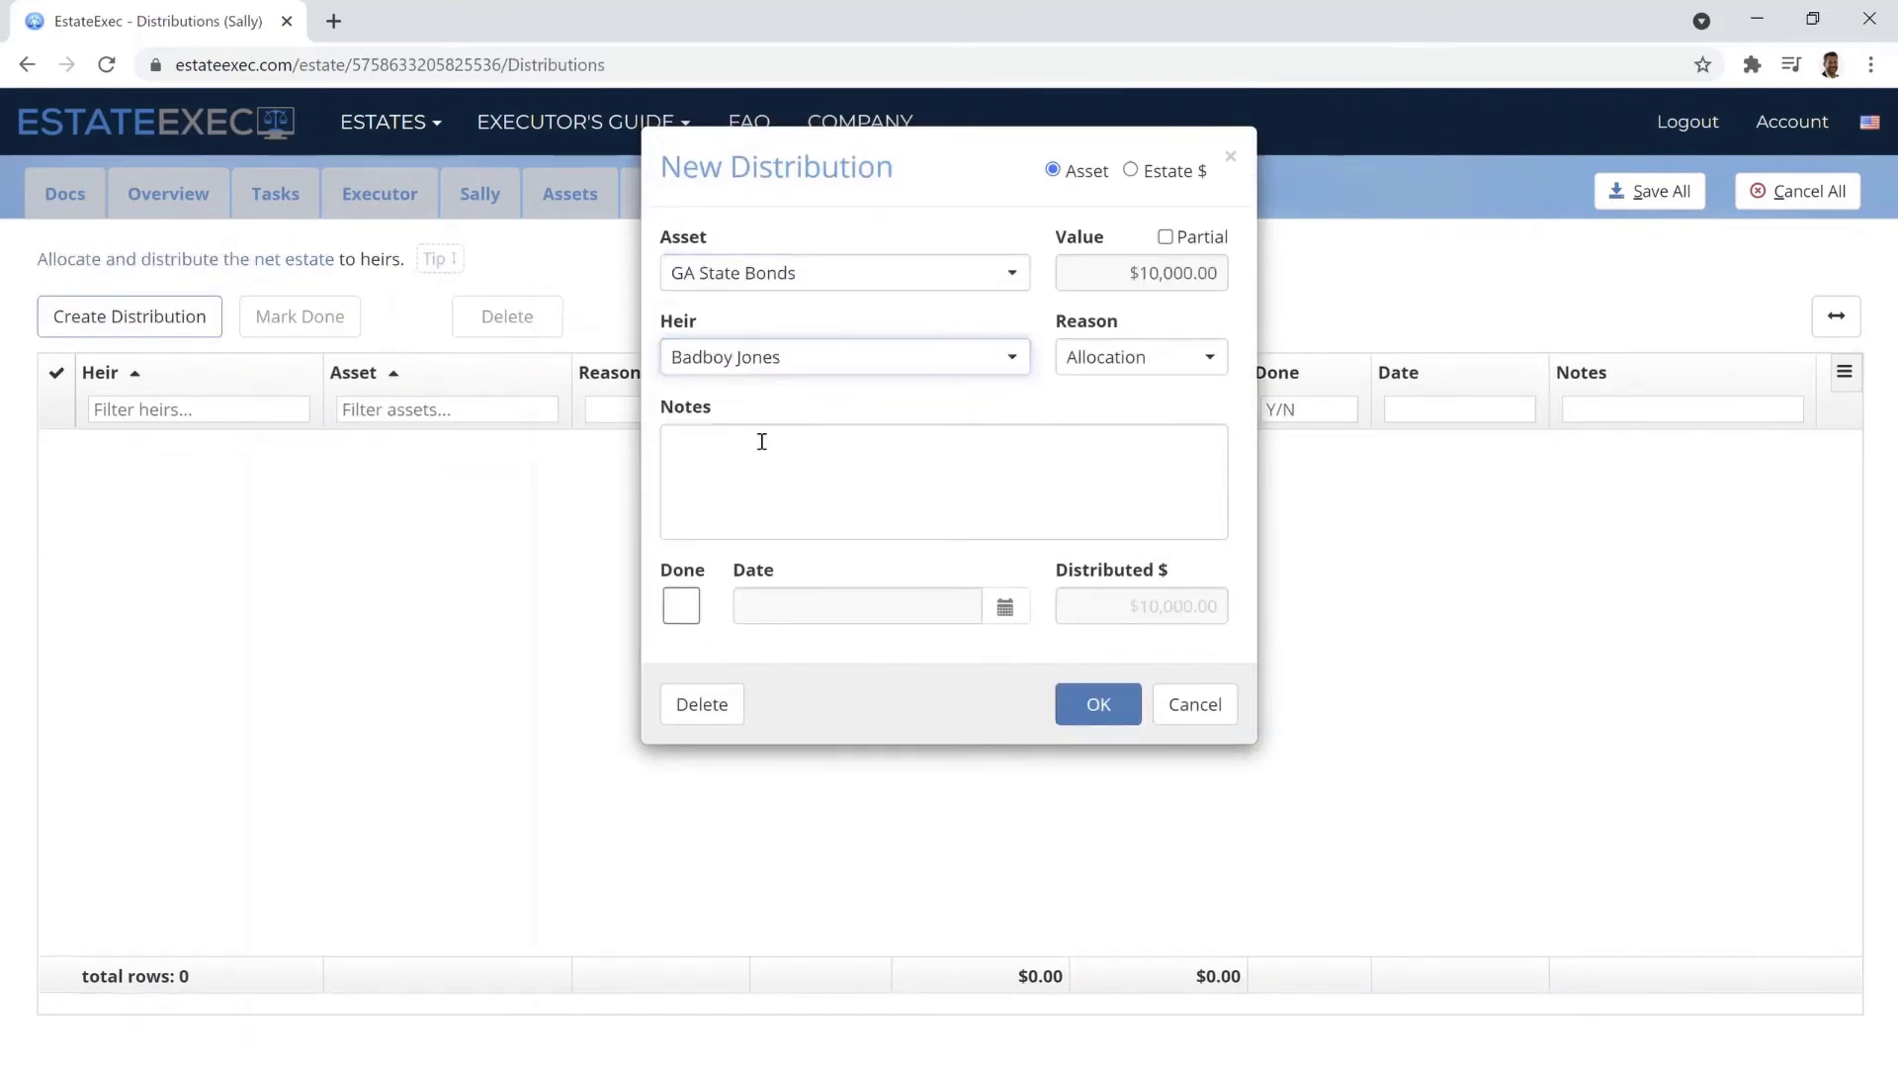
{"action": "left_click", "coordinate": [1098, 704]}
Step: Create a partial distribution allocating 50% of the AT&T Stock to the spouse
{"action": "left_click", "coordinate": [129, 316]}
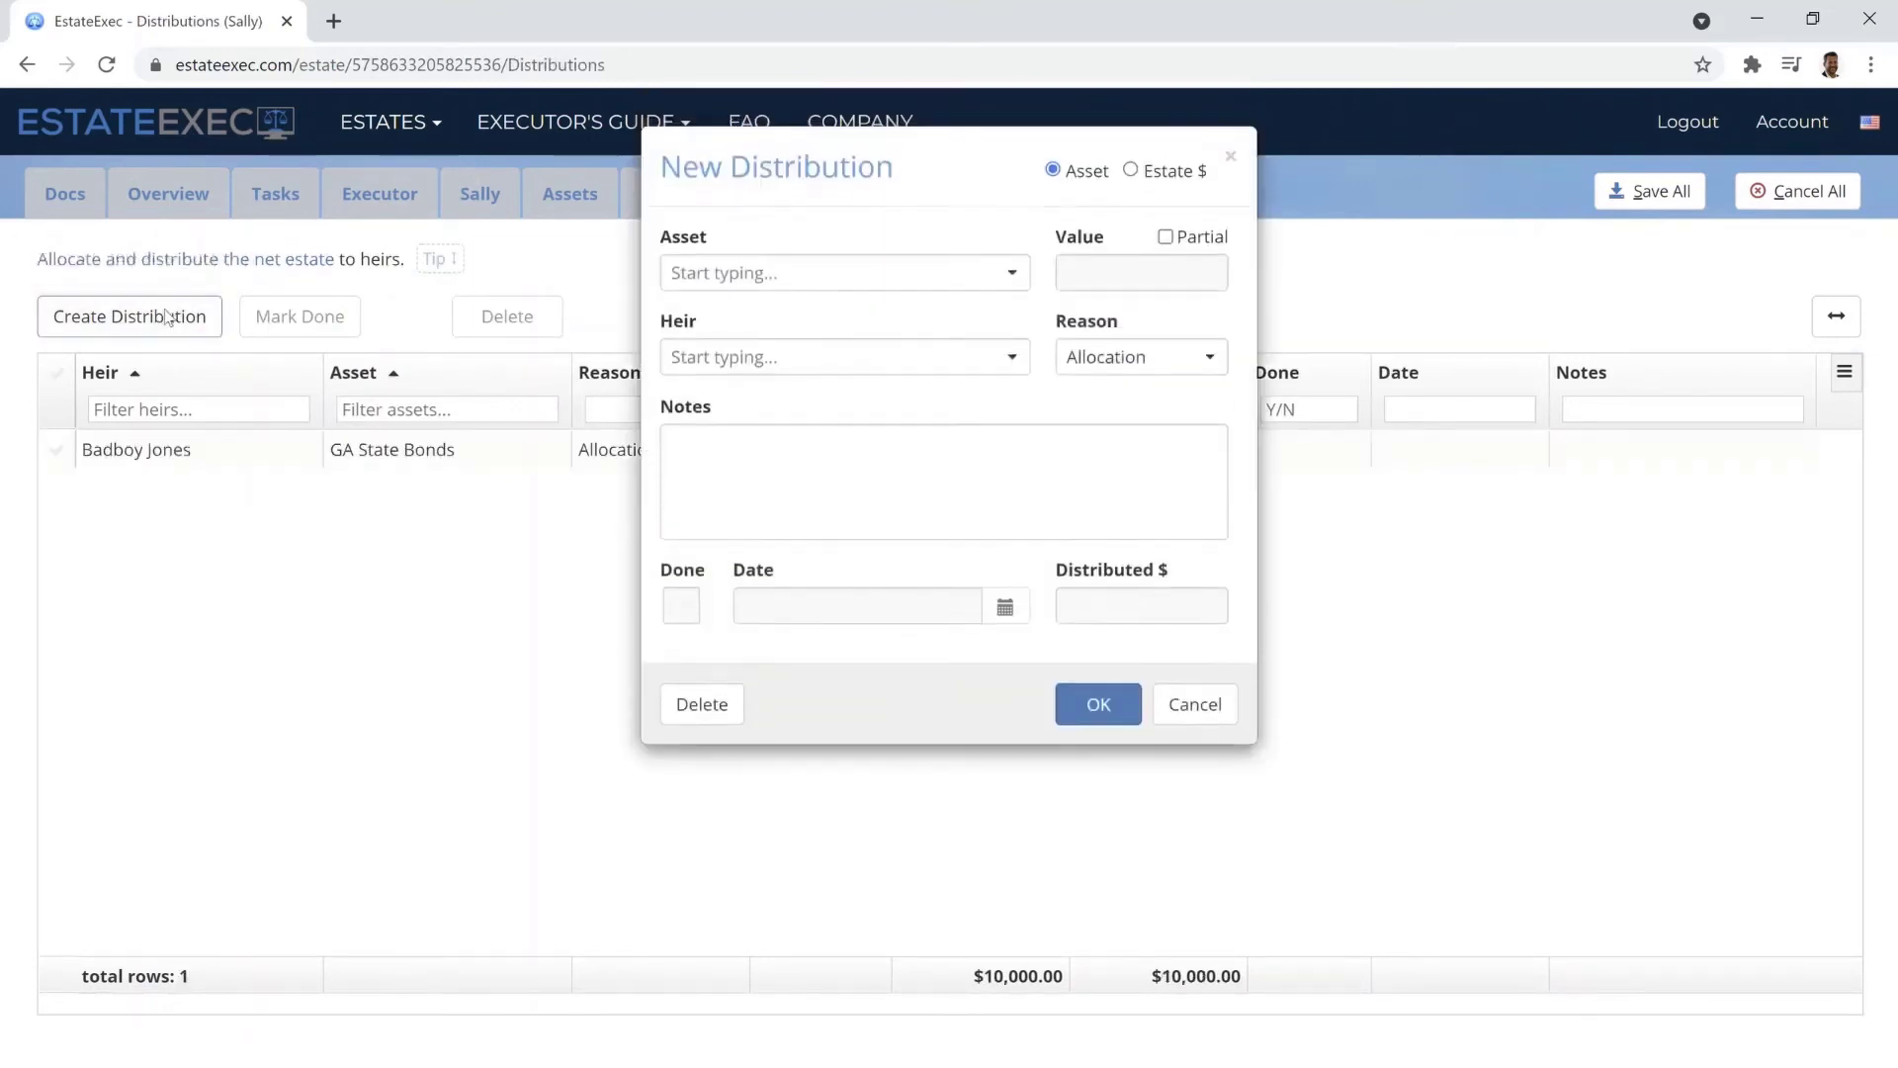
{"action": "left_click", "coordinate": [731, 274]}
{"action": "left_click", "coordinate": [727, 313]}
{"action": "left_click", "coordinate": [728, 358]}
{"action": "left_click", "coordinate": [722, 457]}
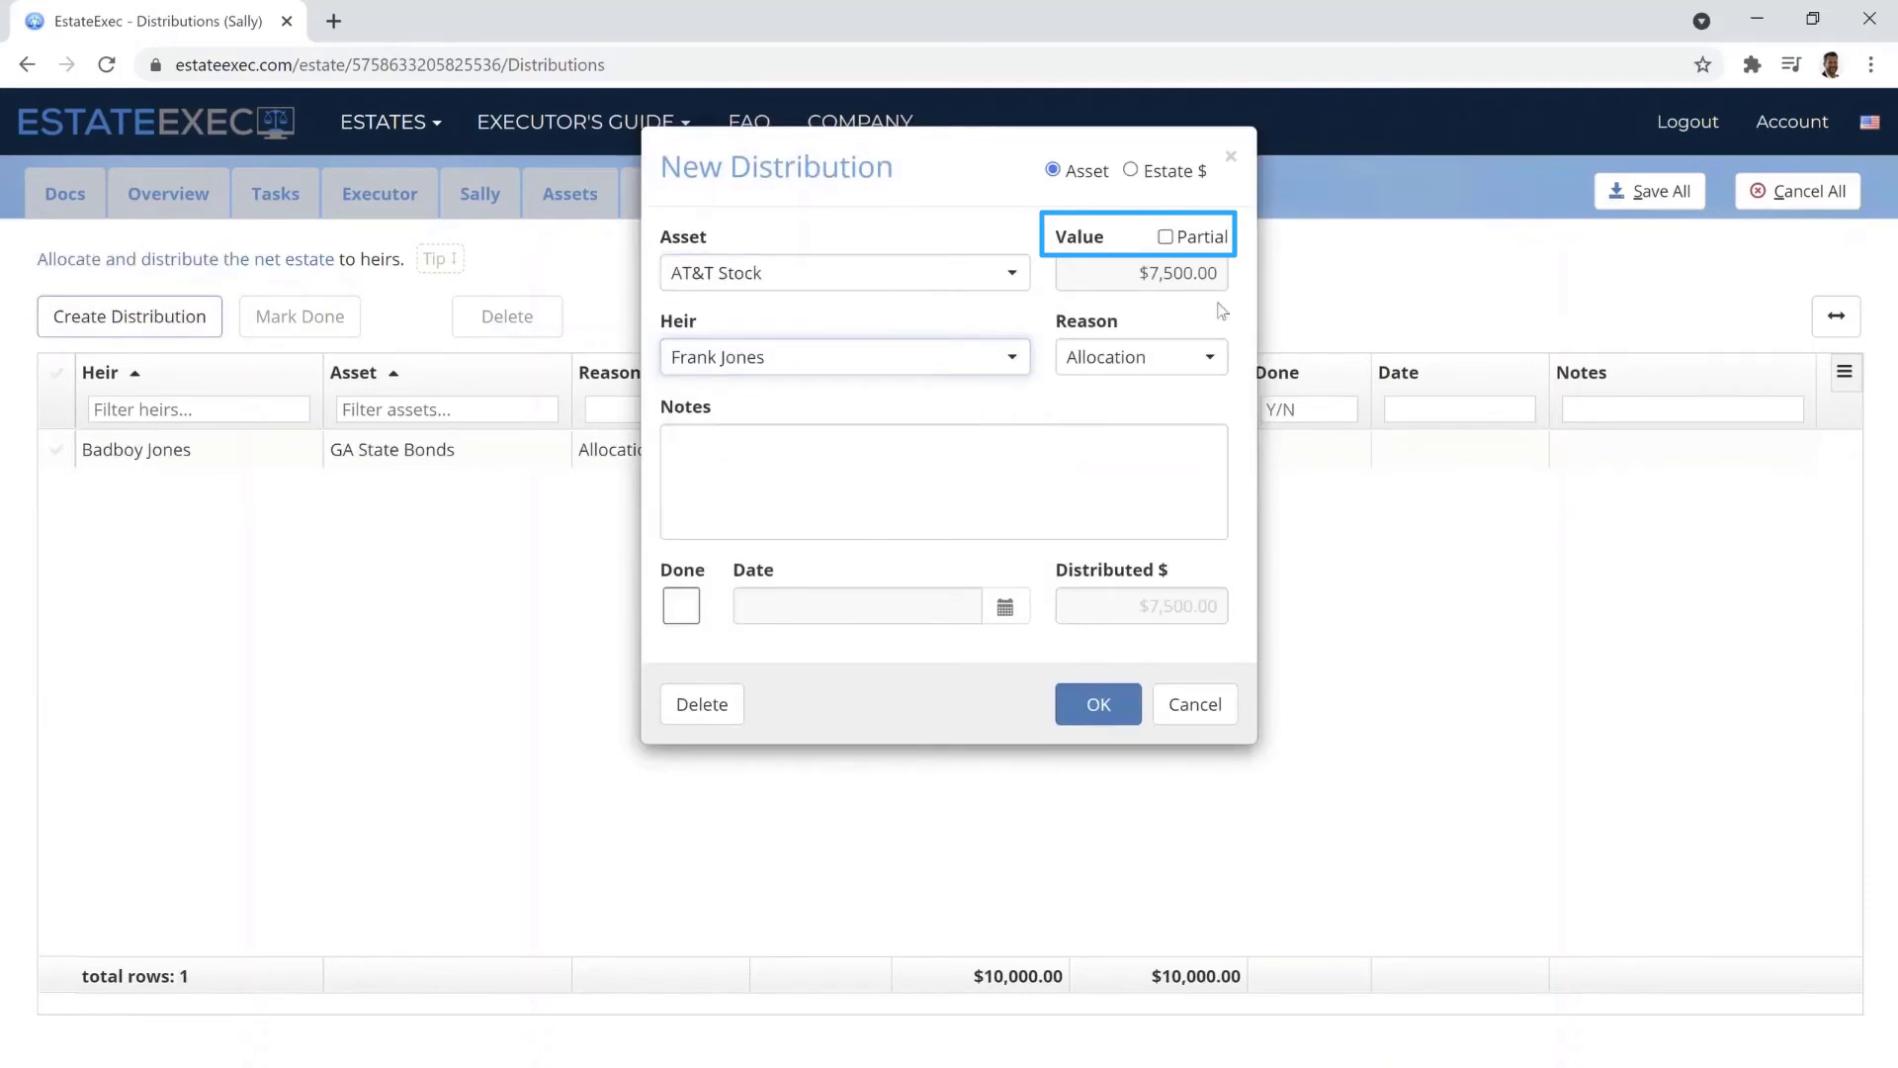
{"action": "left_click", "coordinate": [1165, 238]}
{"action": "double_click", "coordinate": [993, 357]}
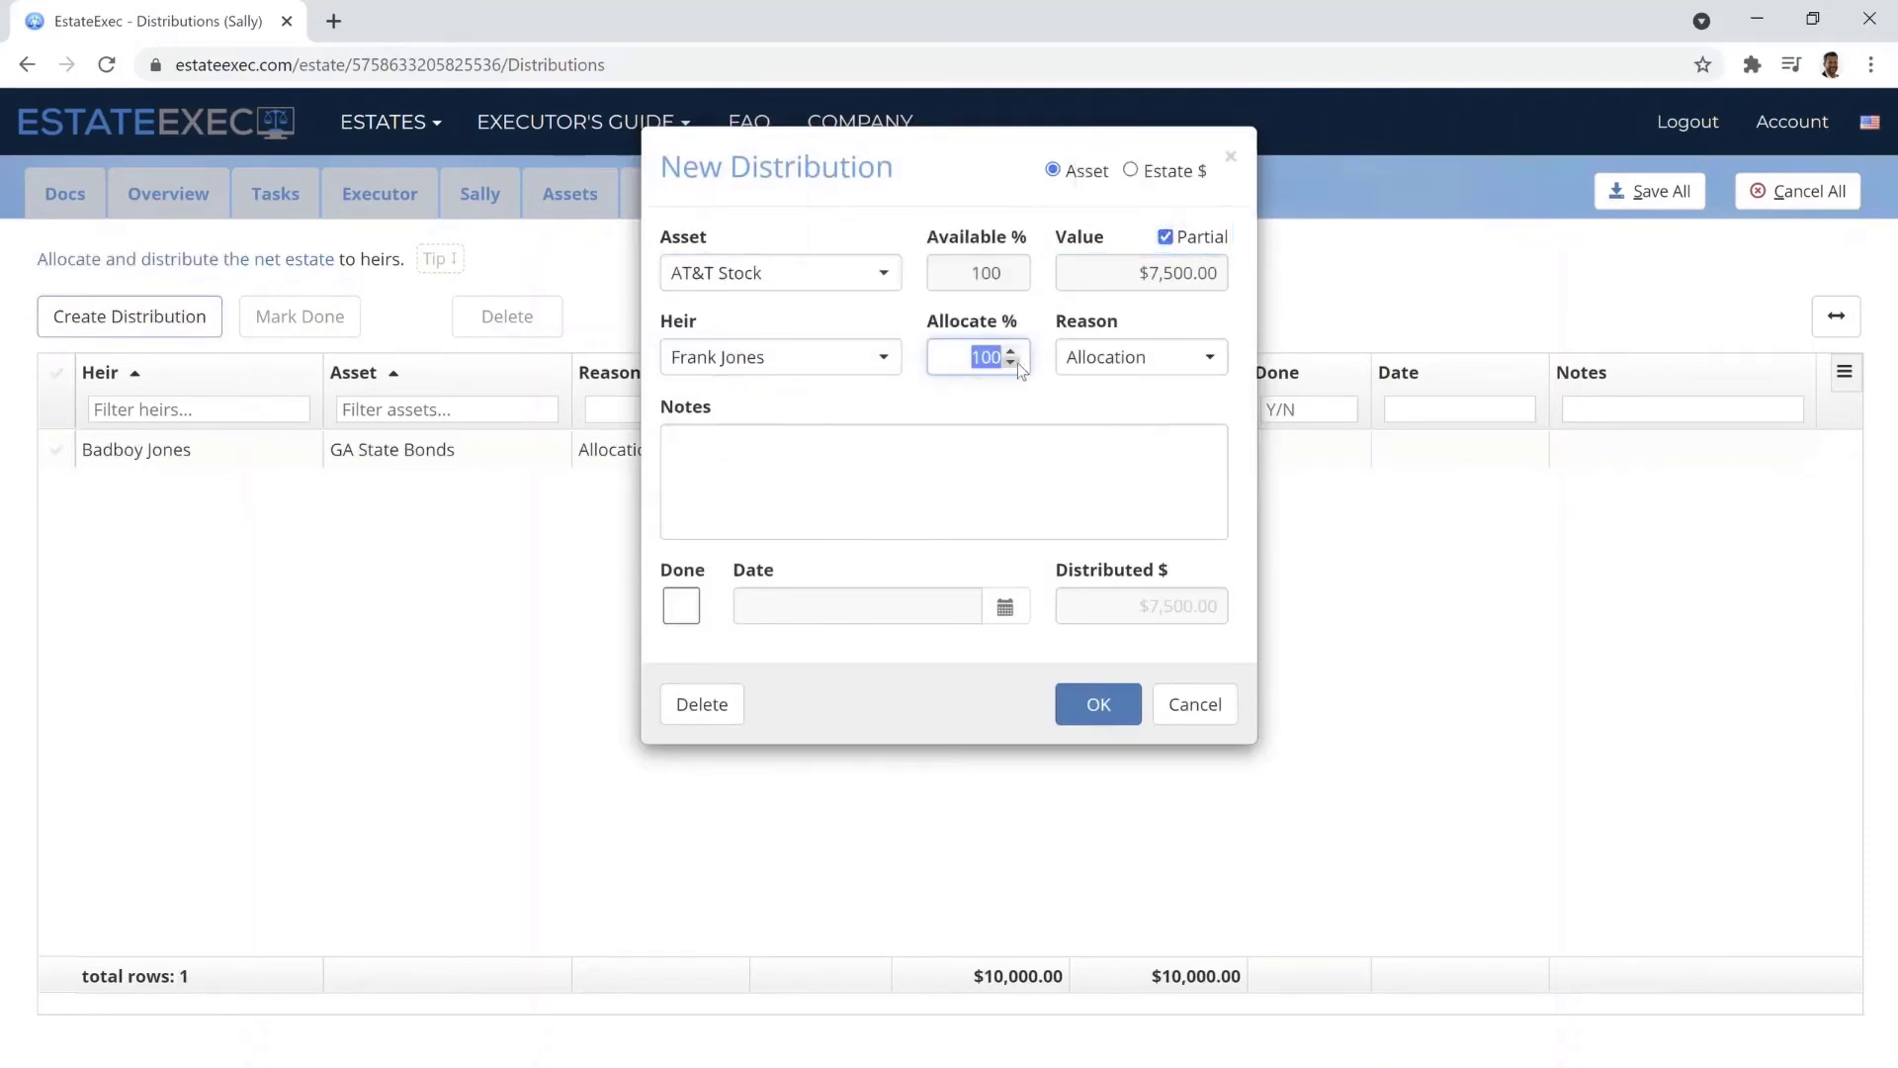
{"action": "type", "text": "50"}
{"action": "left_click", "coordinate": [1092, 702]}
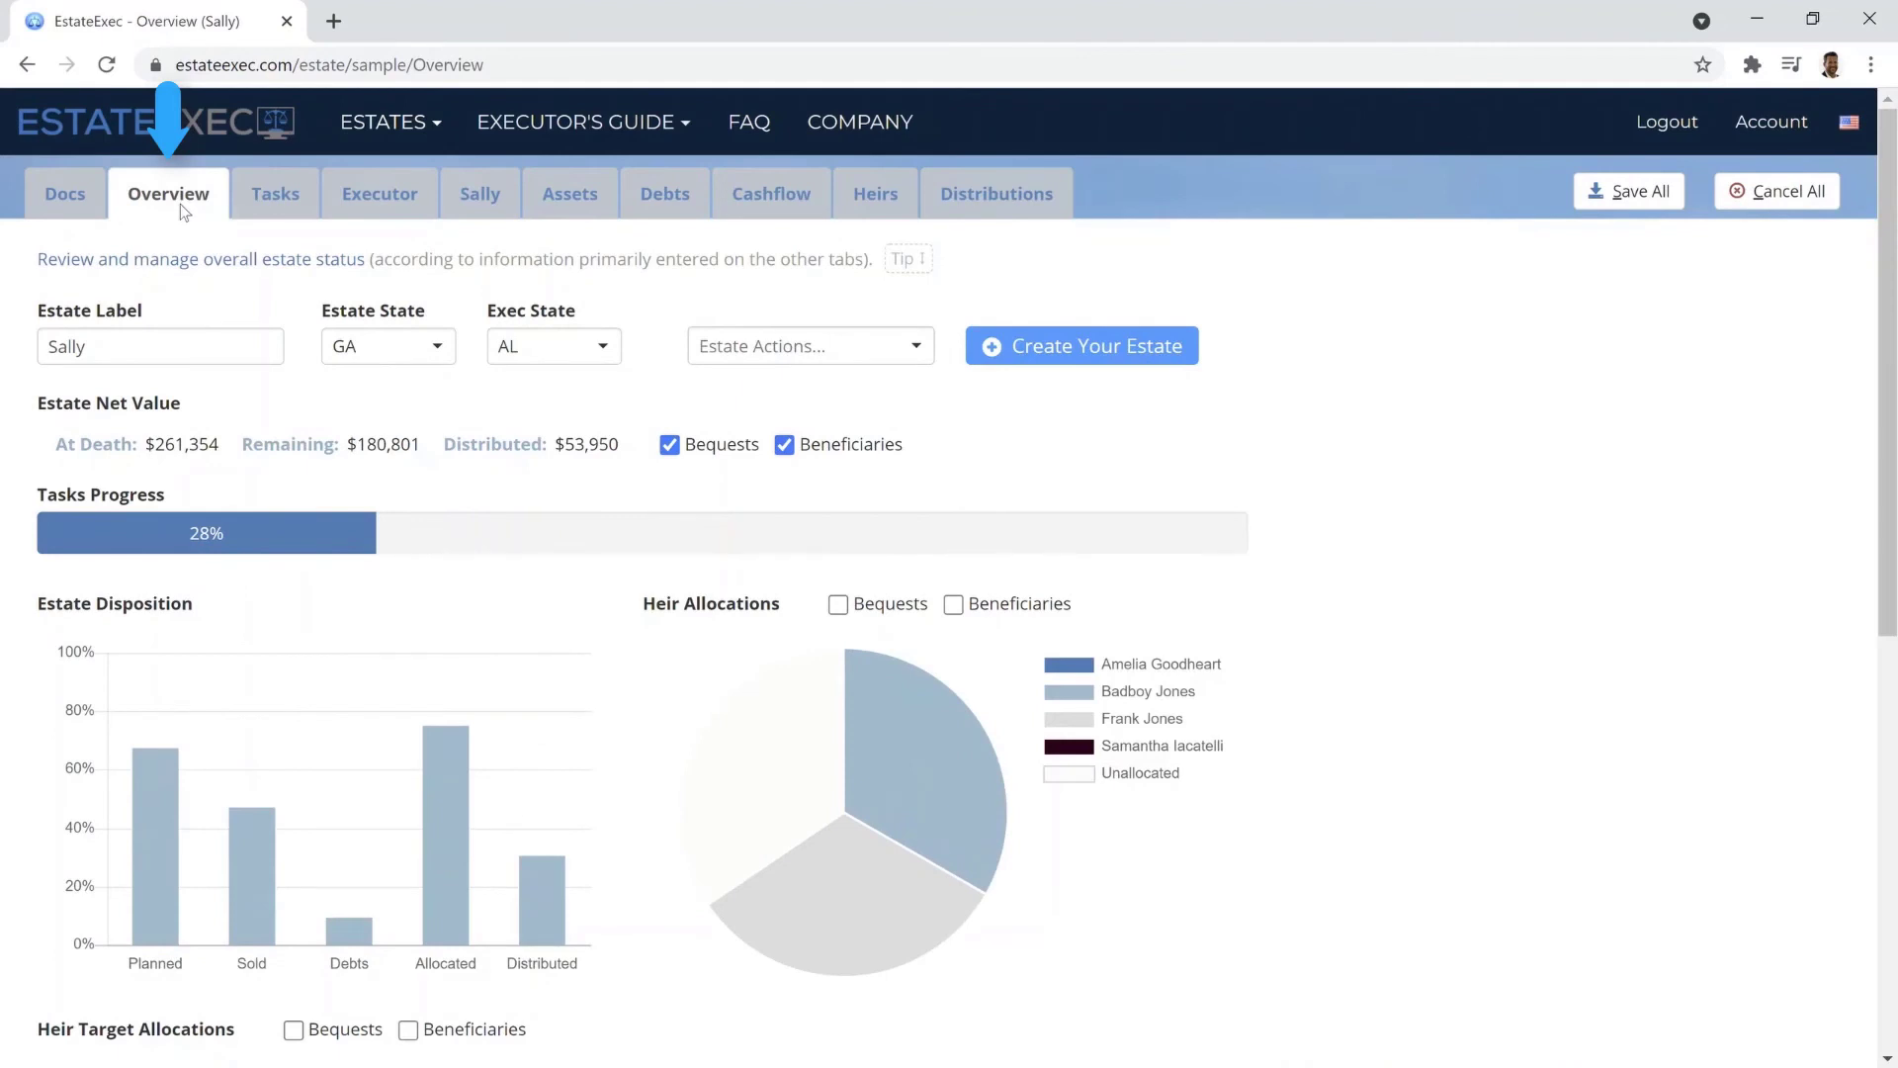
Step: Record the Gold Coins asset as sold, entering 'Buyer' as the buyer's name
{"action": "mouse_move", "coordinate": [246, 820]}
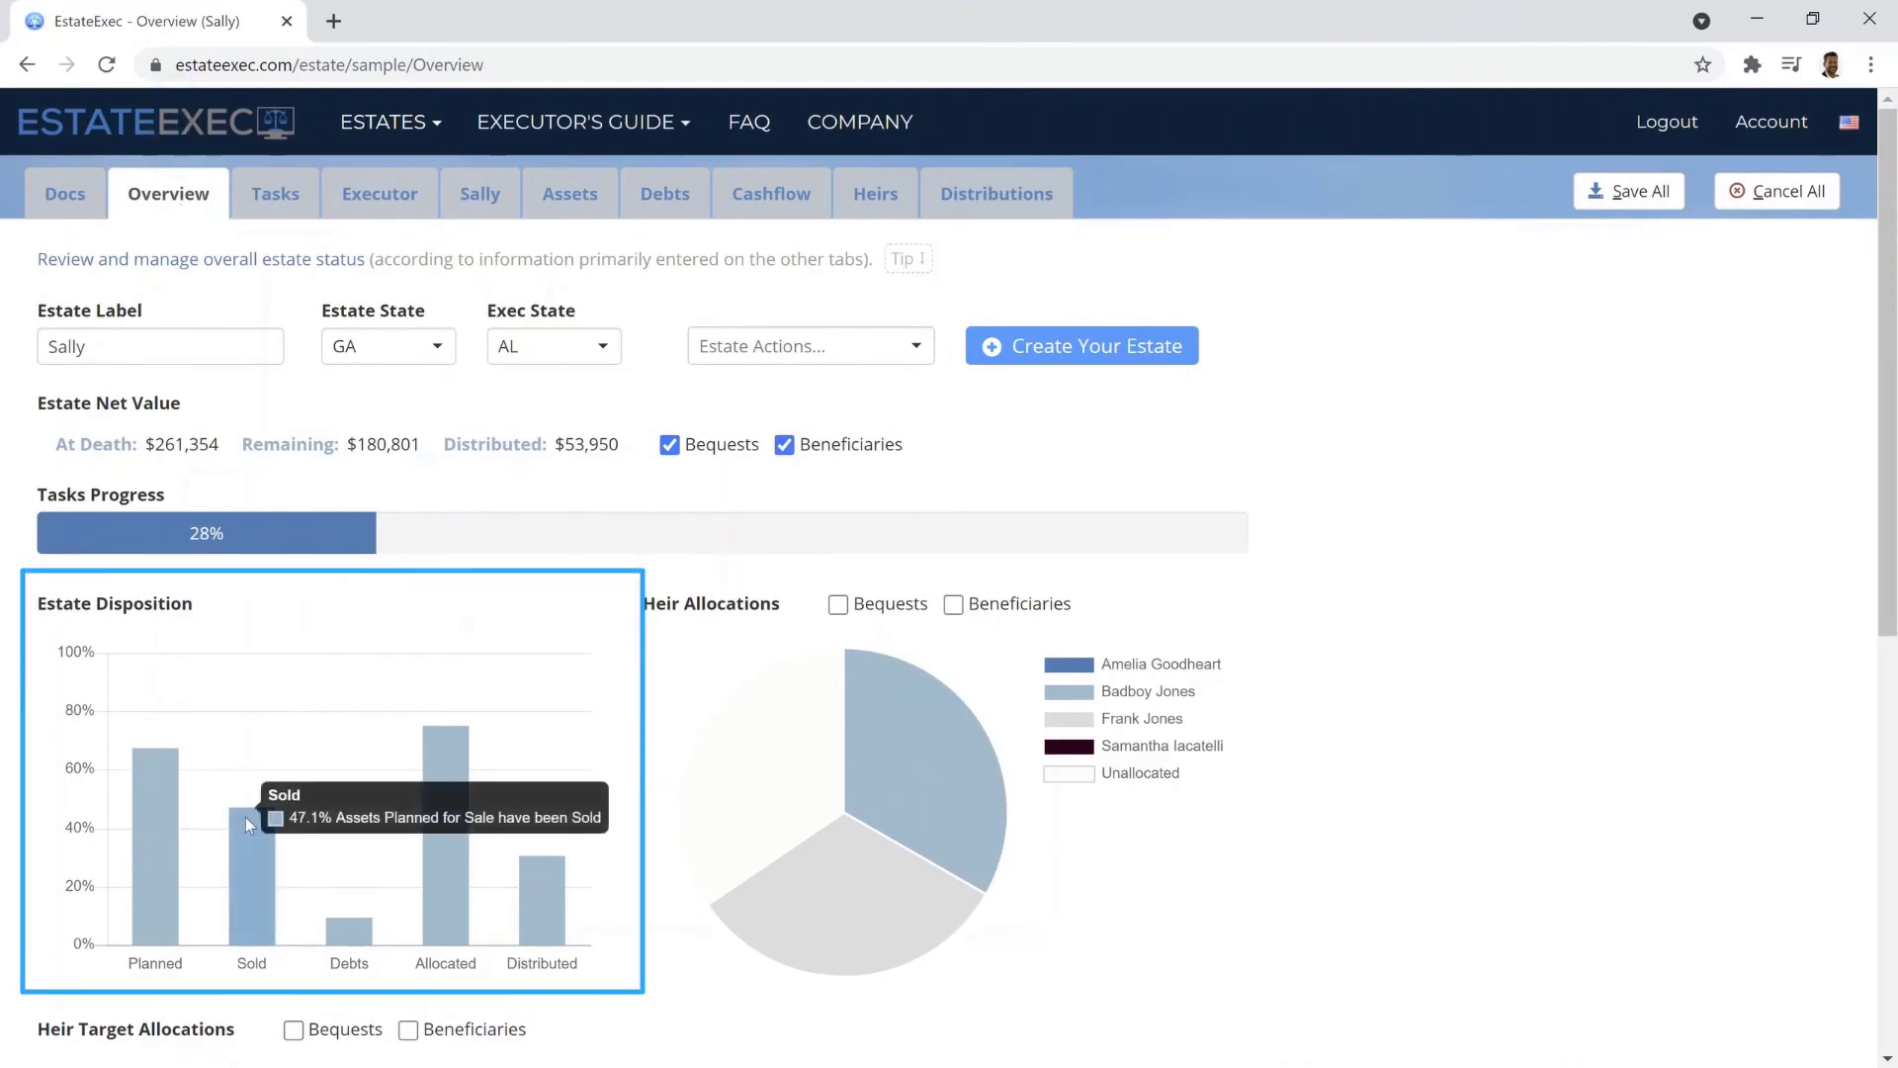
{"action": "left_click", "coordinate": [581, 211]}
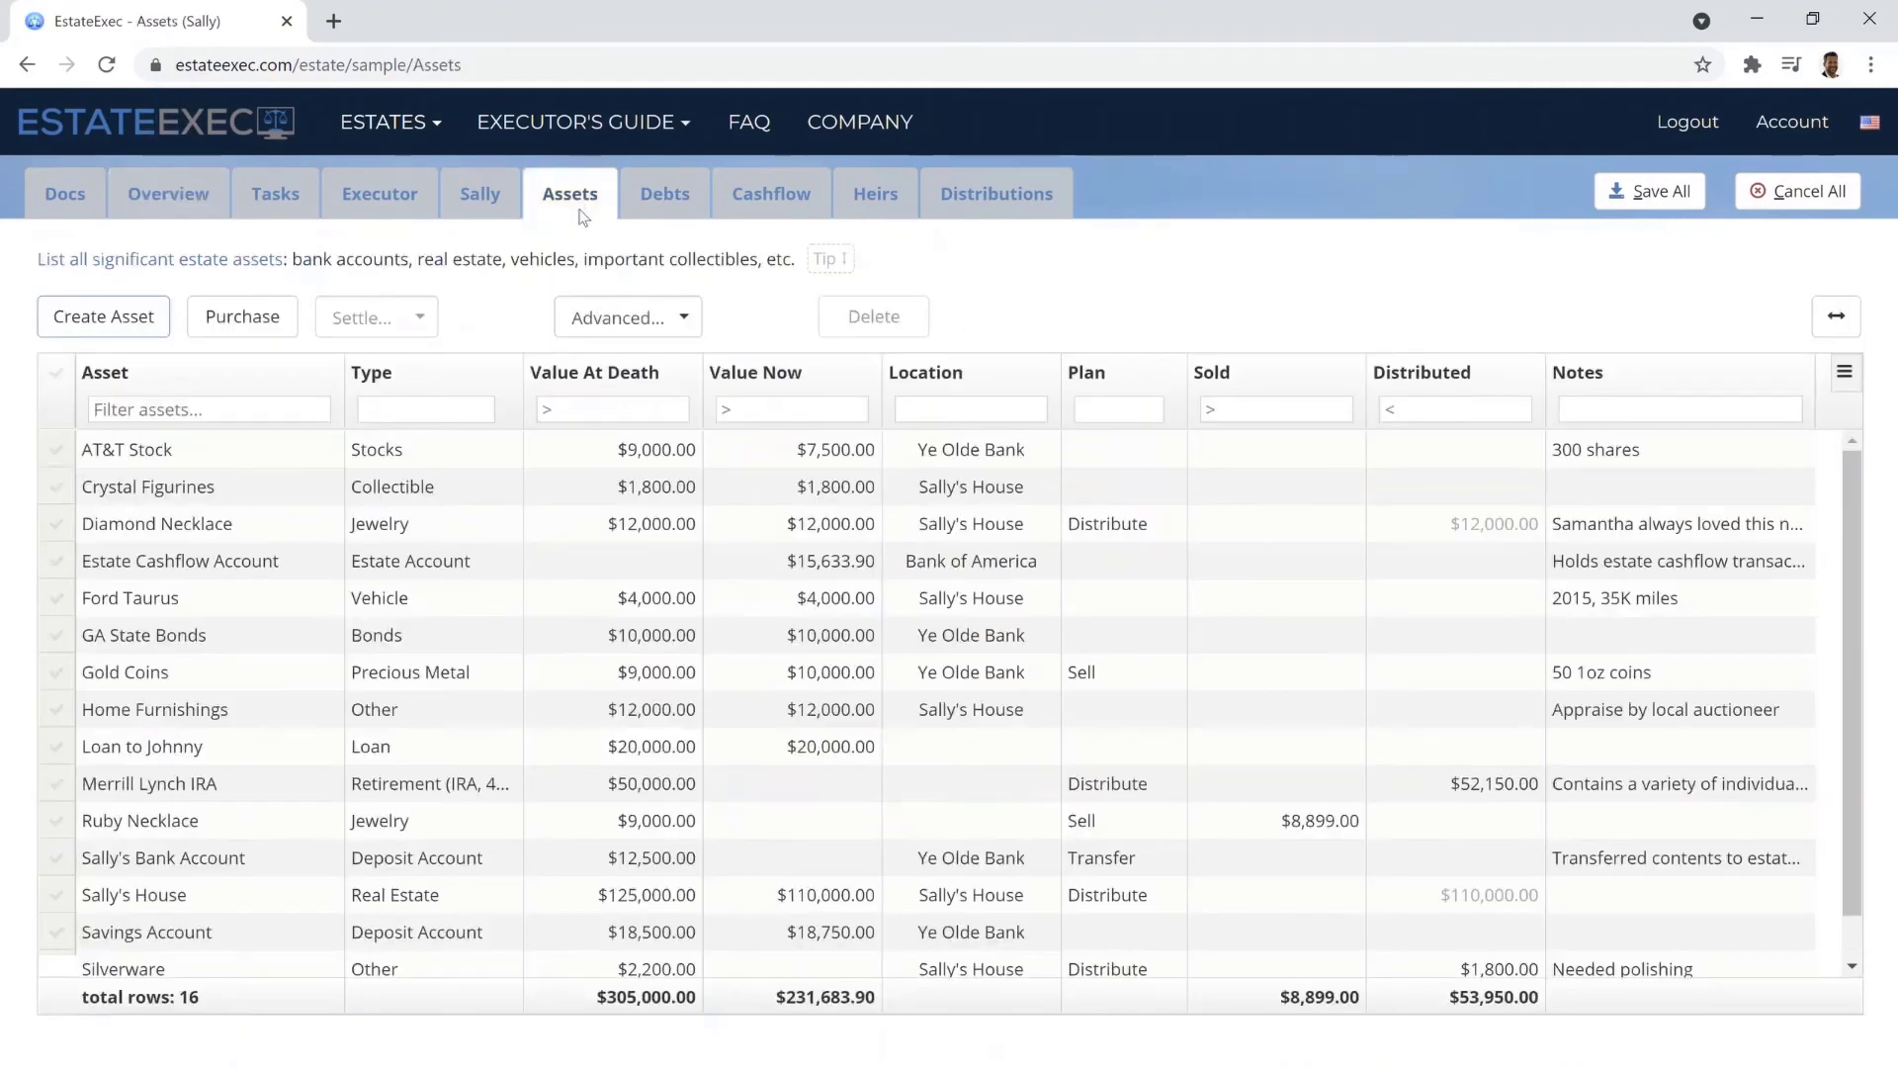
{"action": "left_click", "coordinate": [1200, 684]}
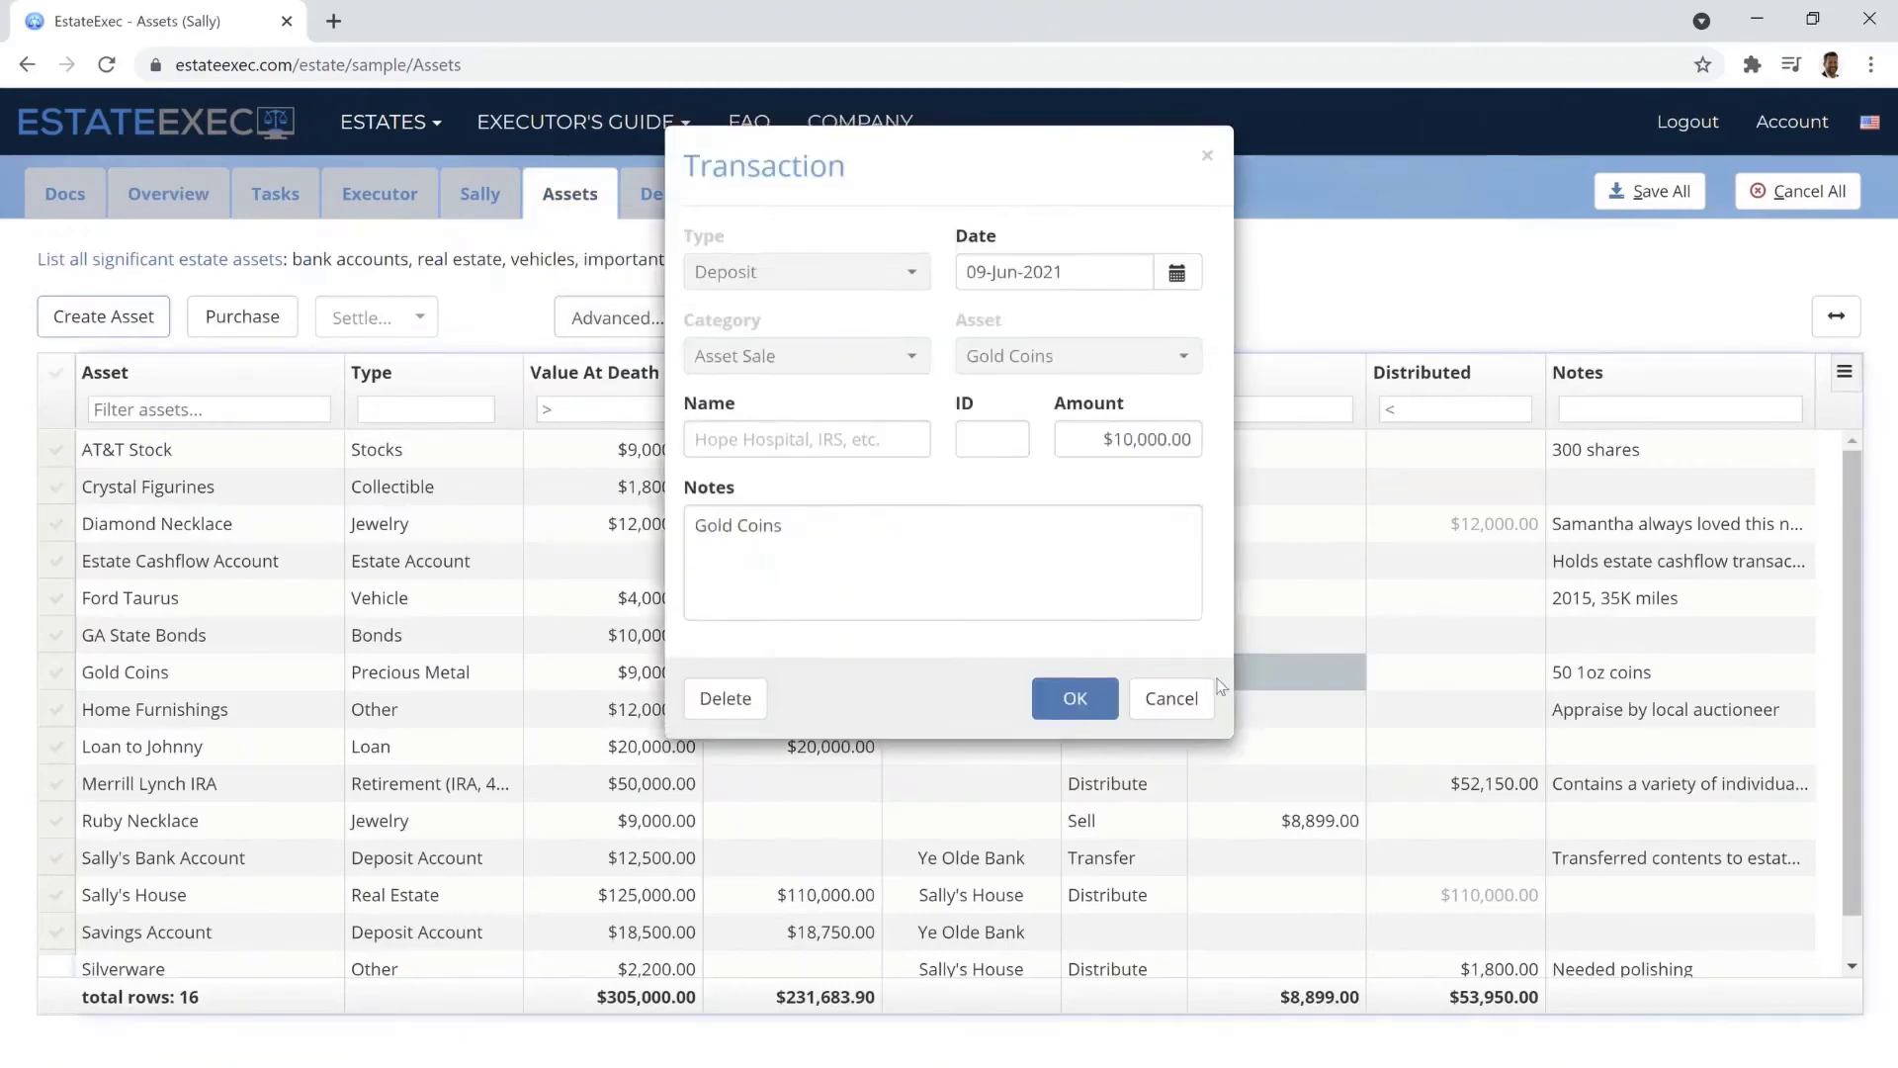
{"action": "left_click", "coordinate": [817, 442]}
{"action": "type", "text": "Buyer"}
{"action": "left_click", "coordinate": [1061, 700]}
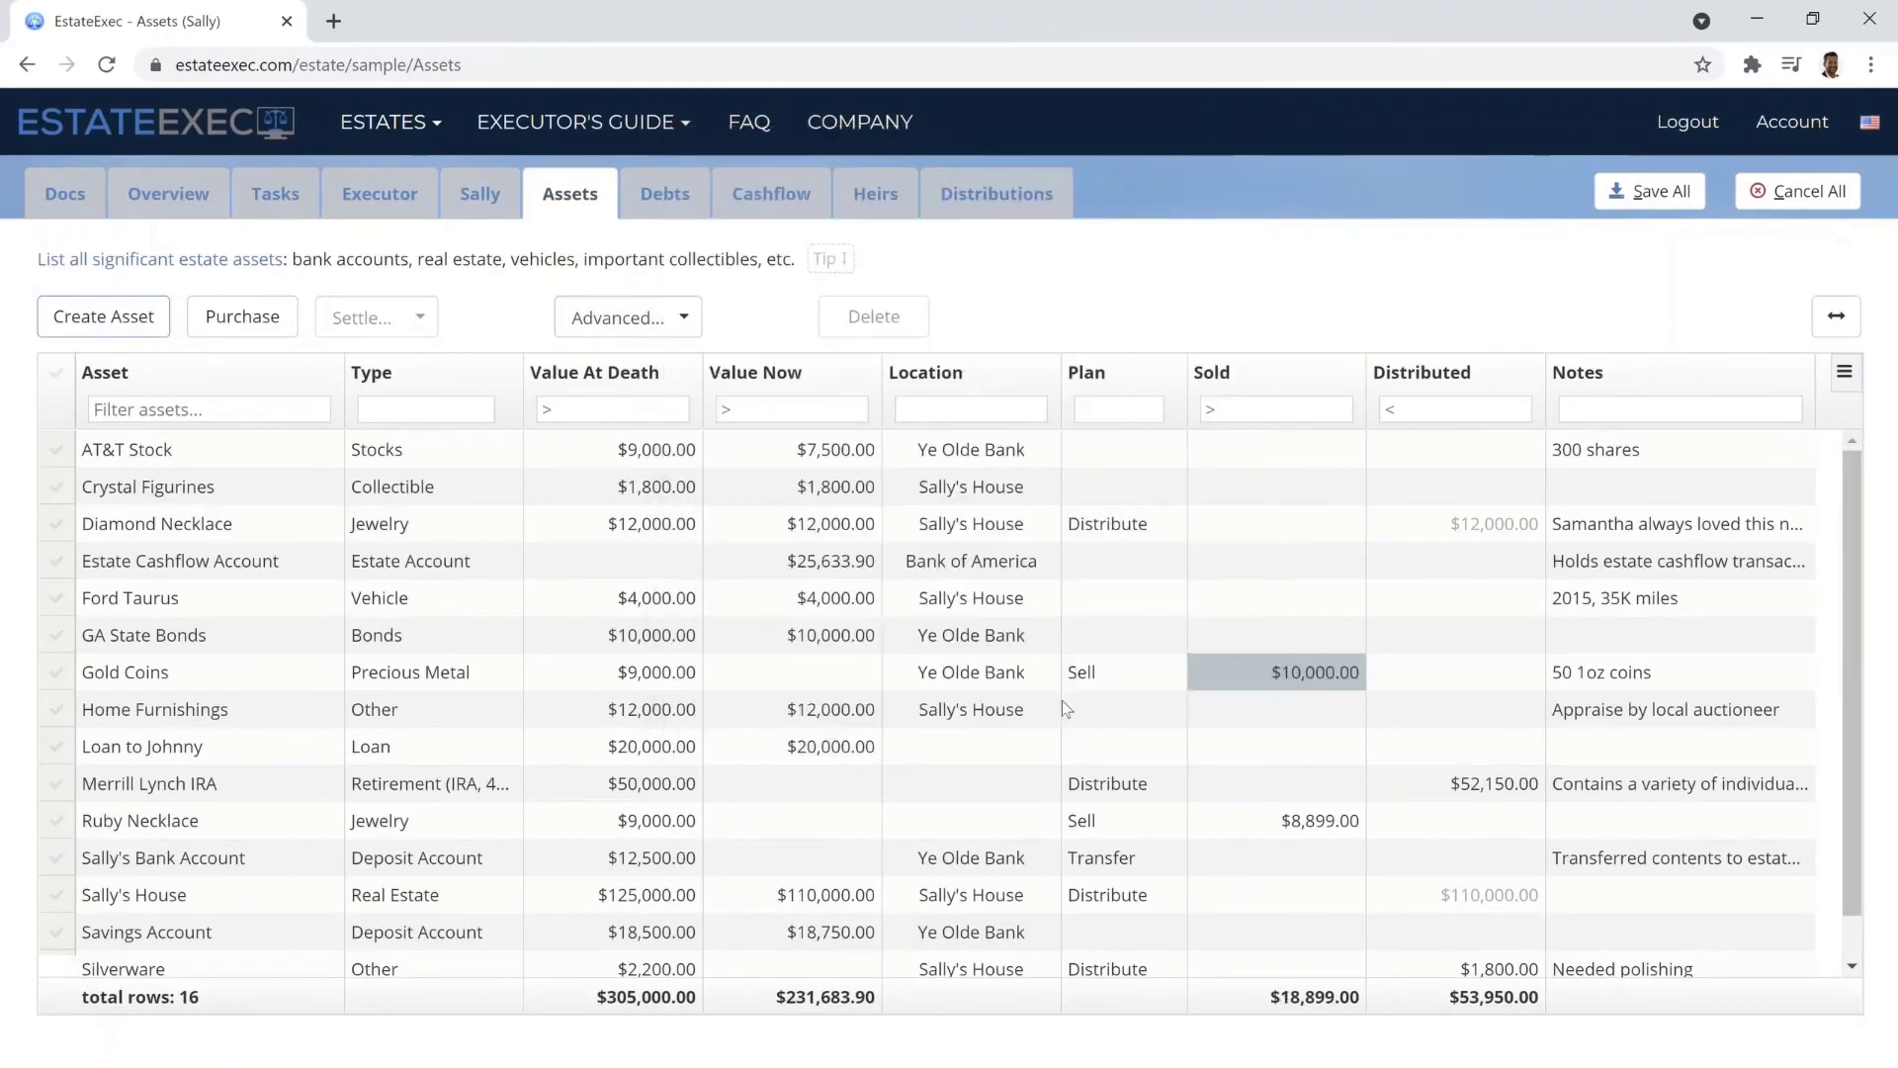
Step: Review the estate overview, then find the new $10,000 Gold Coins sale row in Cashflow
{"action": "left_click", "coordinate": [190, 201]}
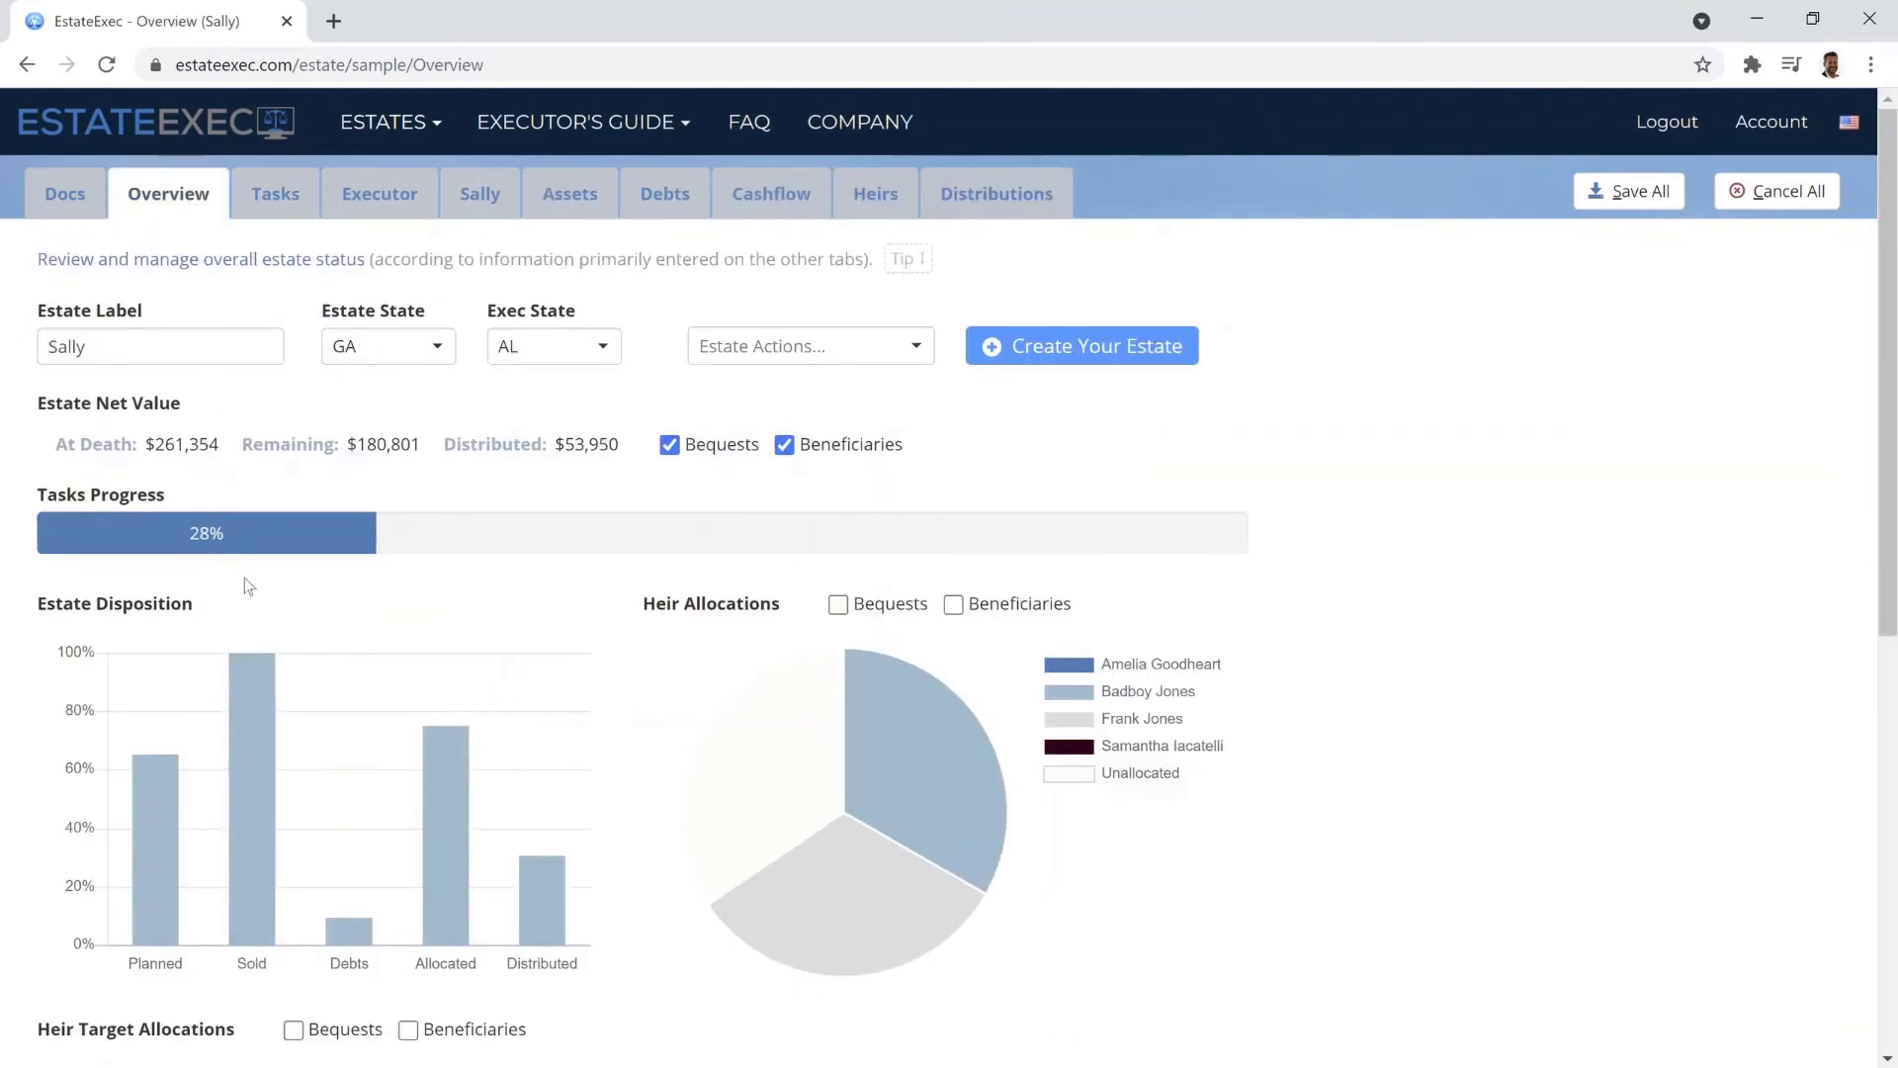
{"action": "mouse_move", "coordinate": [277, 711]}
{"action": "left_click", "coordinate": [777, 198]}
{"action": "left_click", "coordinate": [60, 449]}
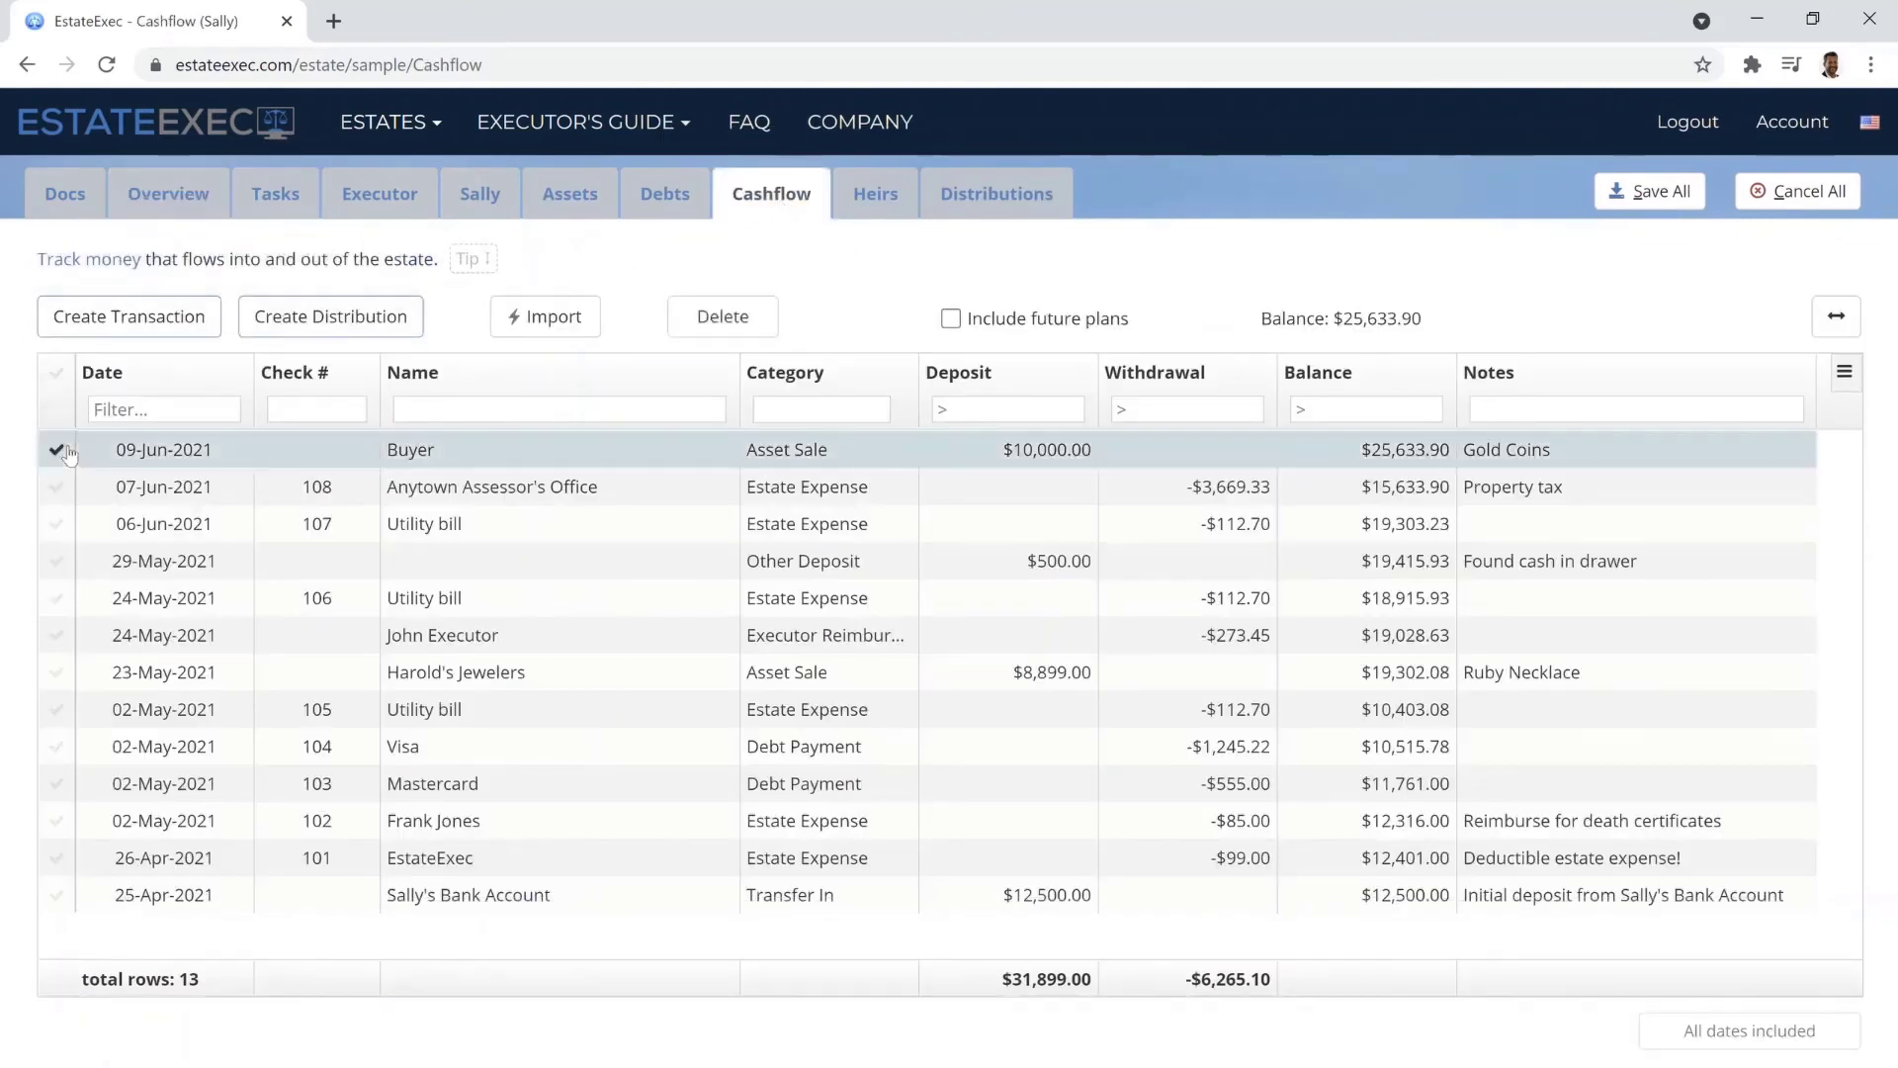
Step: Generate the estate Accounting report PDF, scroll through its three pages, and return to Cashflow
{"action": "left_click", "coordinate": [368, 127]}
{"action": "mouse_move", "coordinate": [406, 385]}
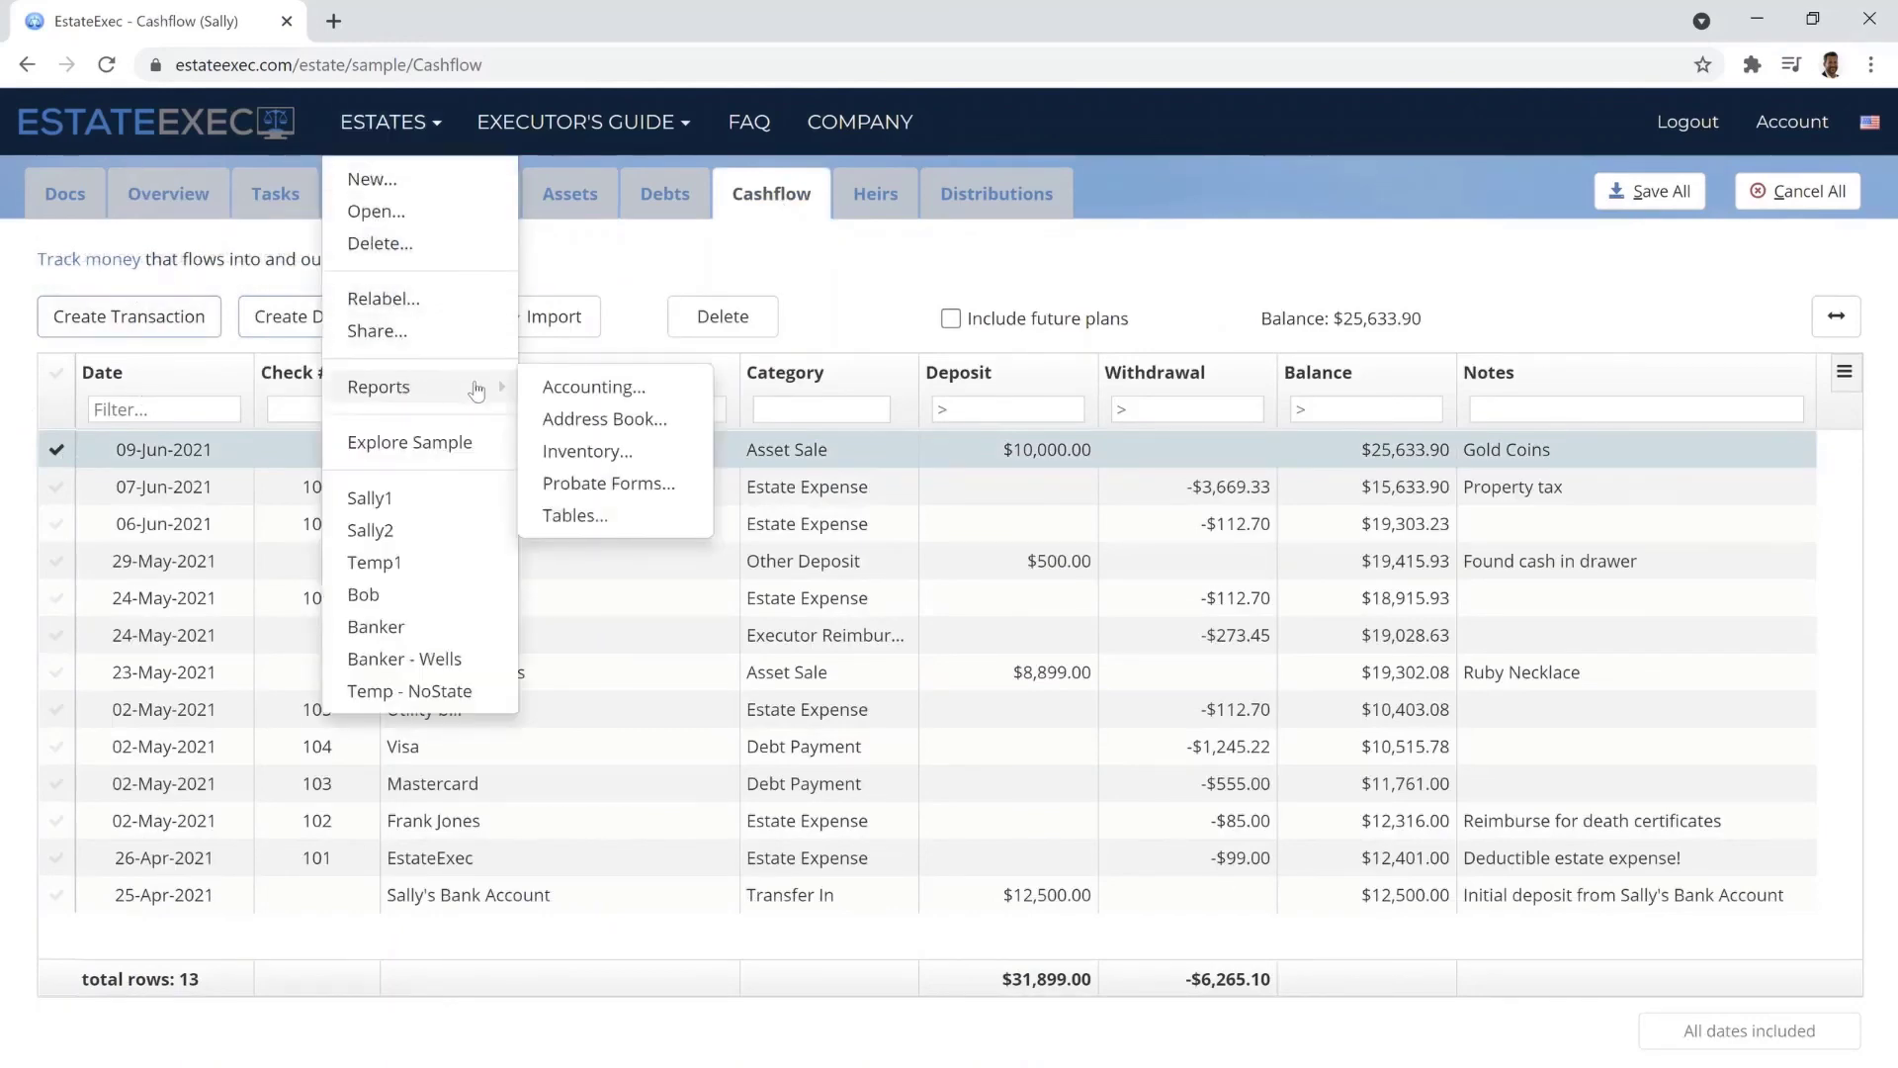
{"action": "left_click", "coordinate": [591, 387]}
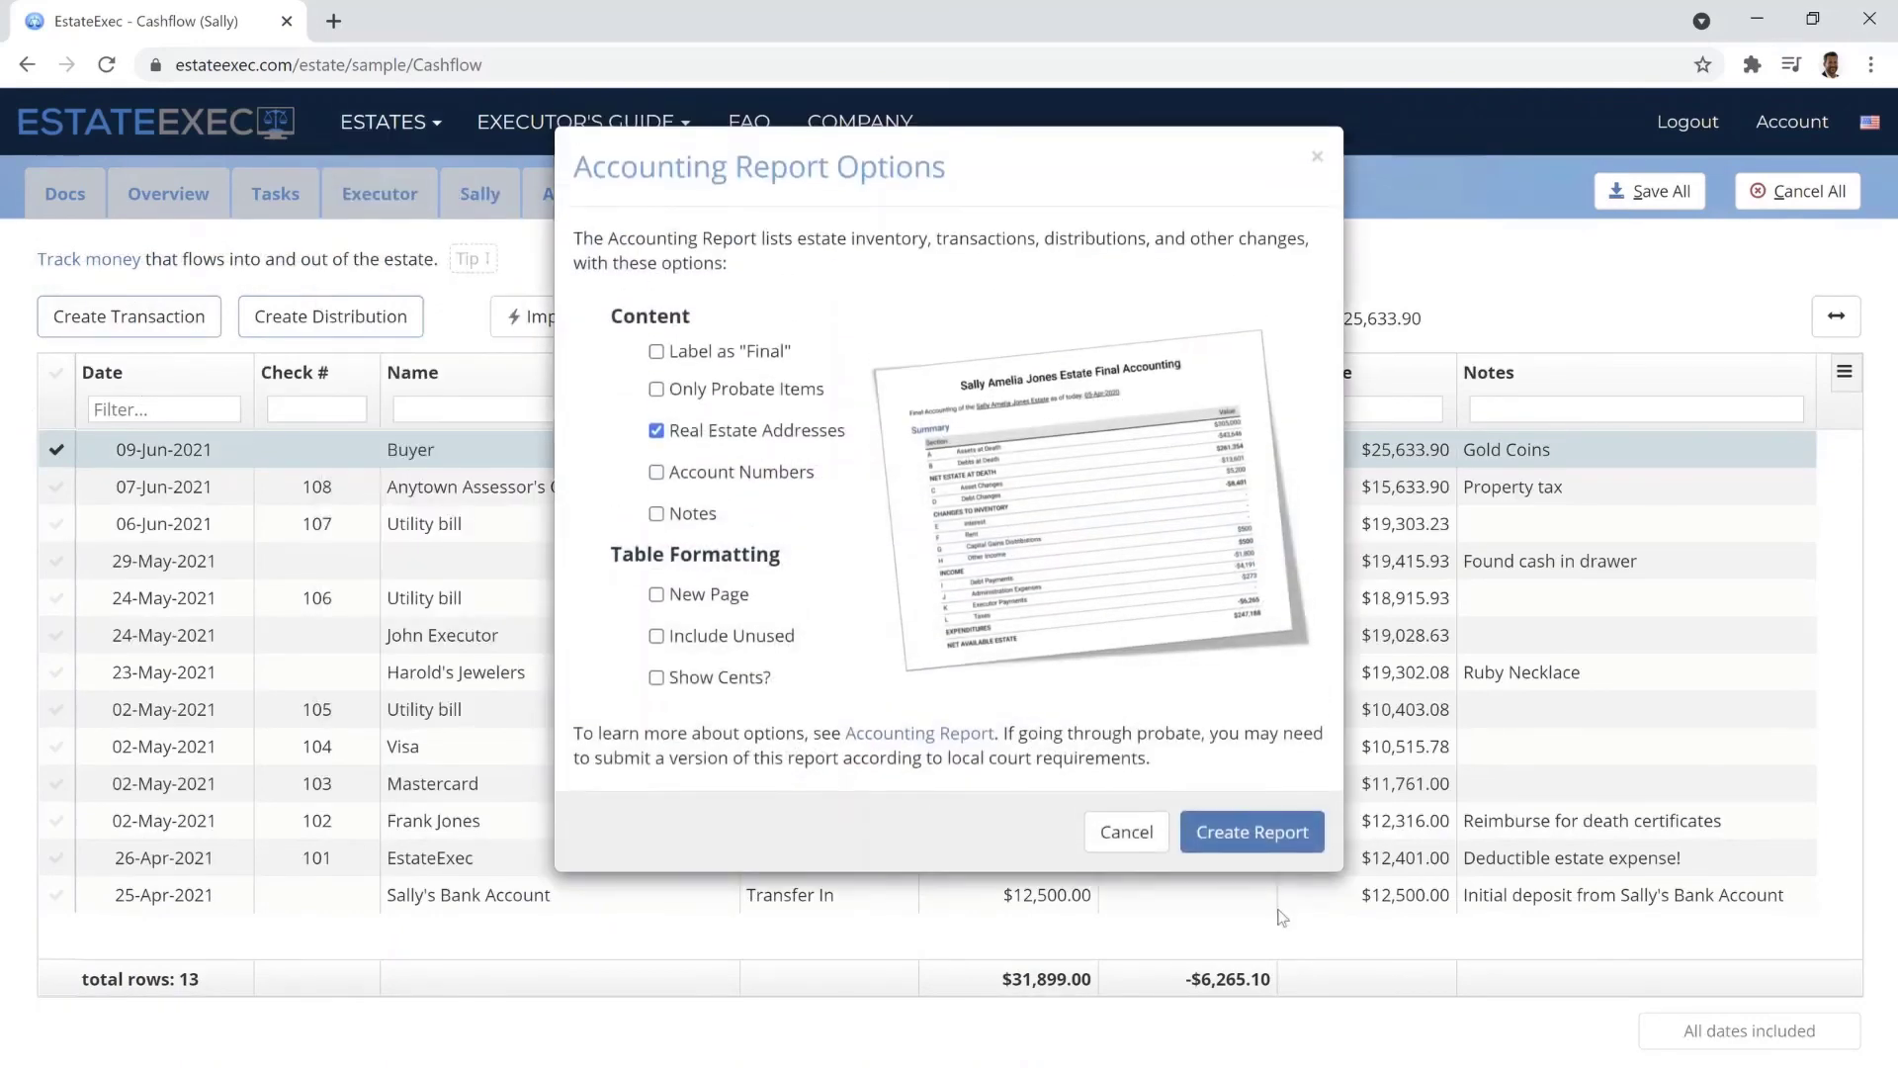
{"action": "left_click", "coordinate": [1268, 833]}
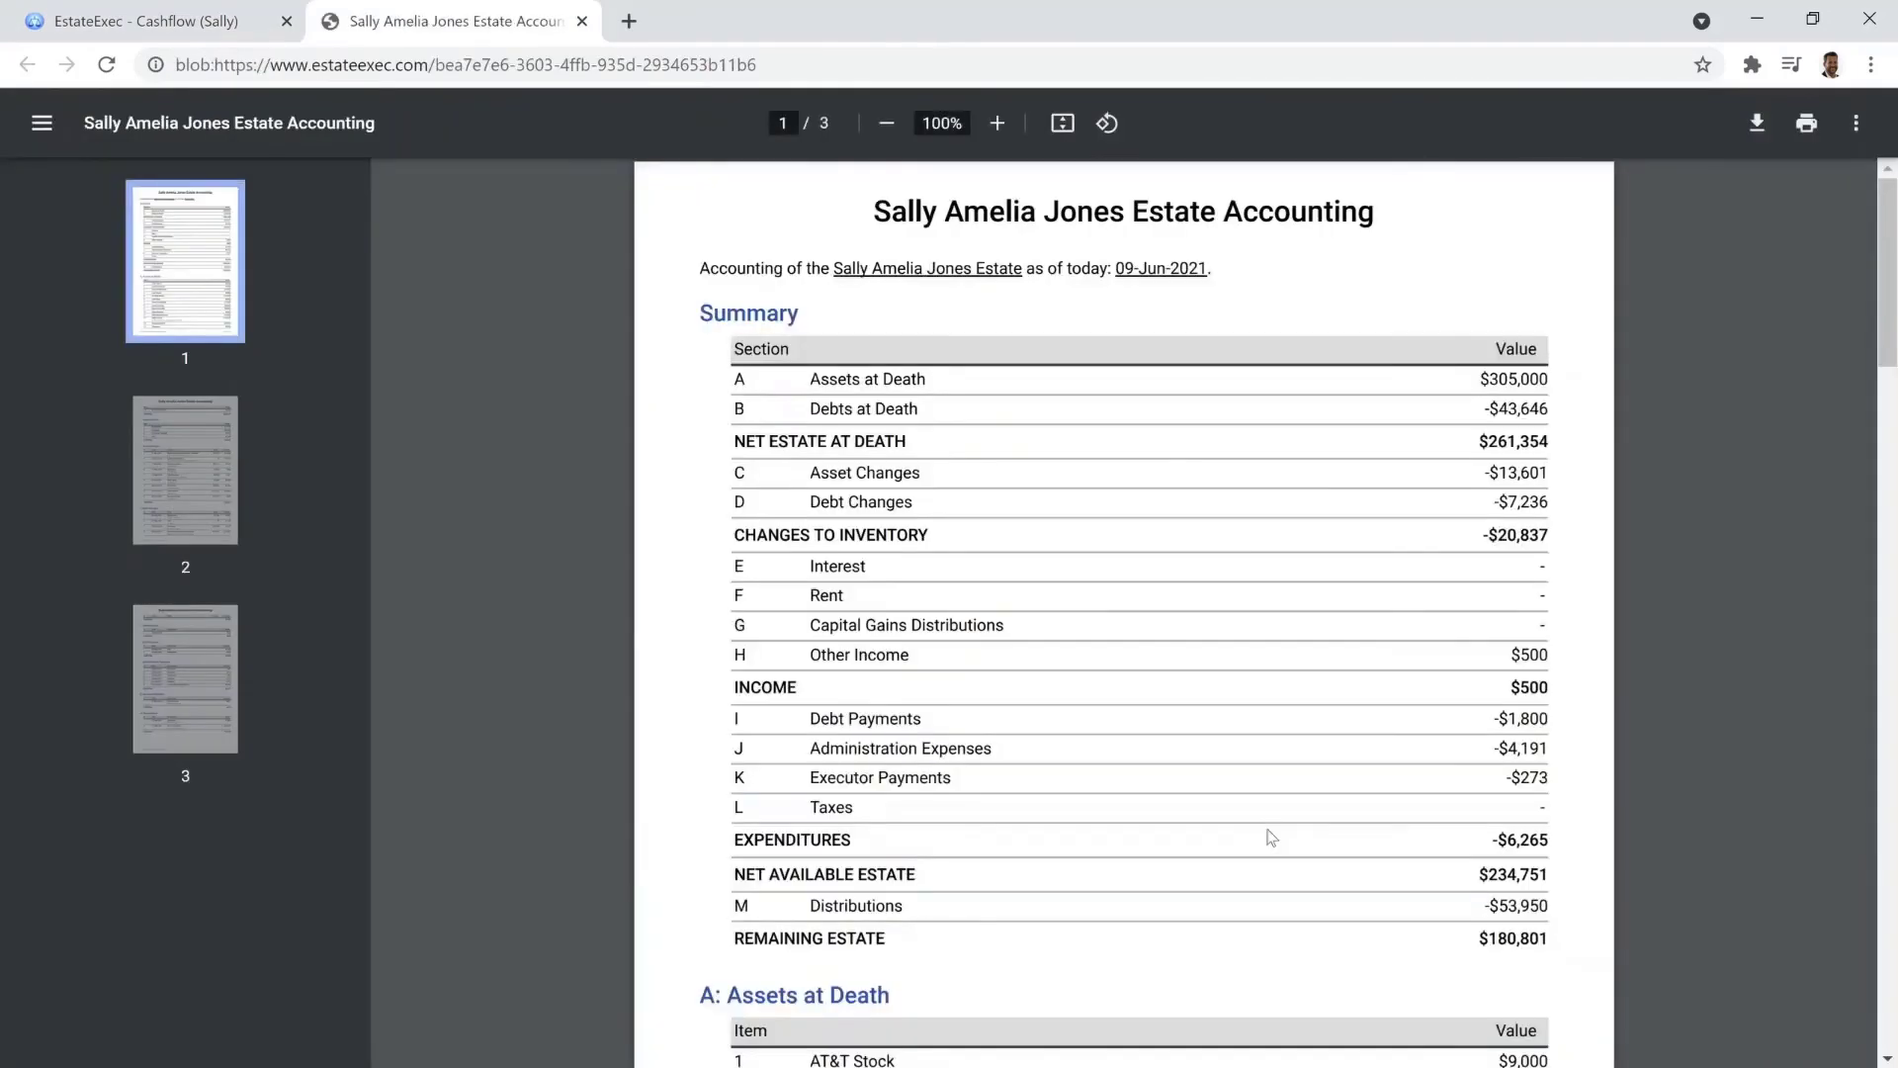
{"action": "scroll", "coordinate": [1271, 837], "scroll_direction": "down", "scroll_amount": 20}
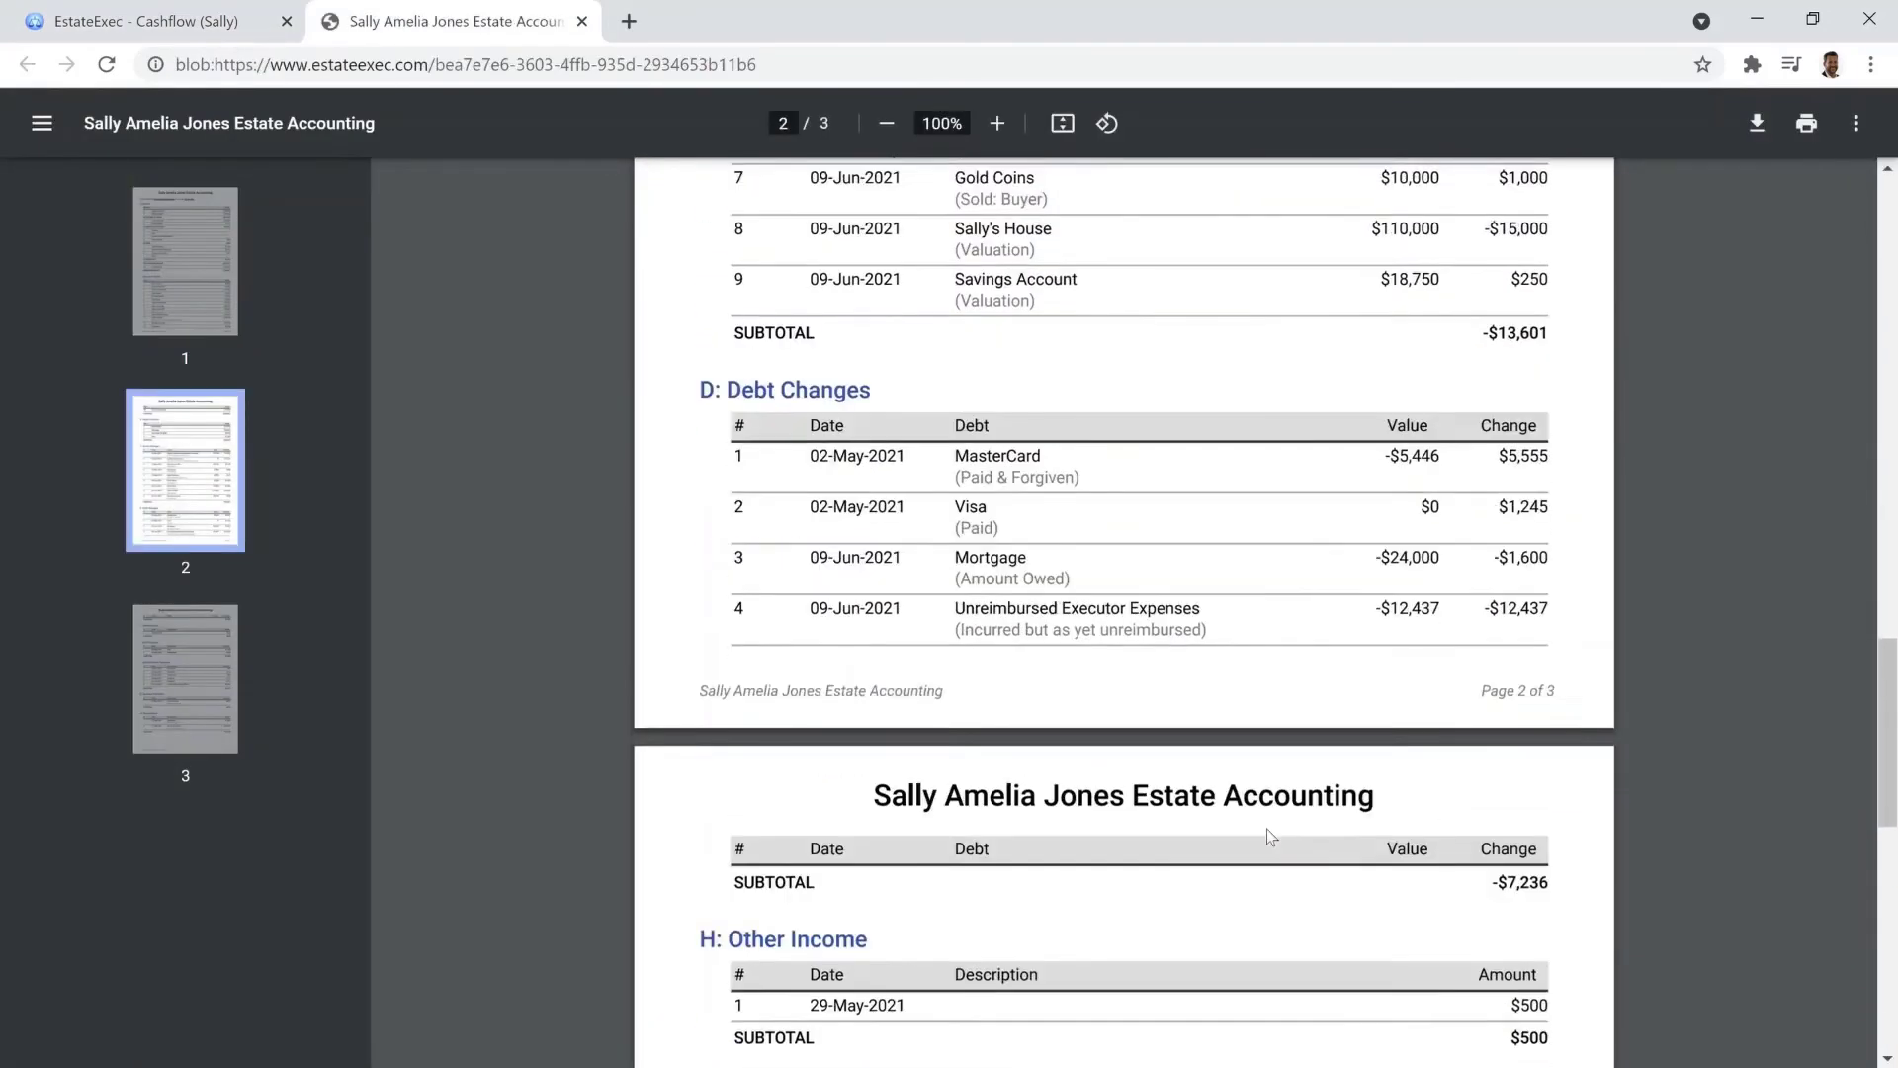
{"action": "scroll", "coordinate": [1269, 835], "scroll_direction": "down", "scroll_amount": 10}
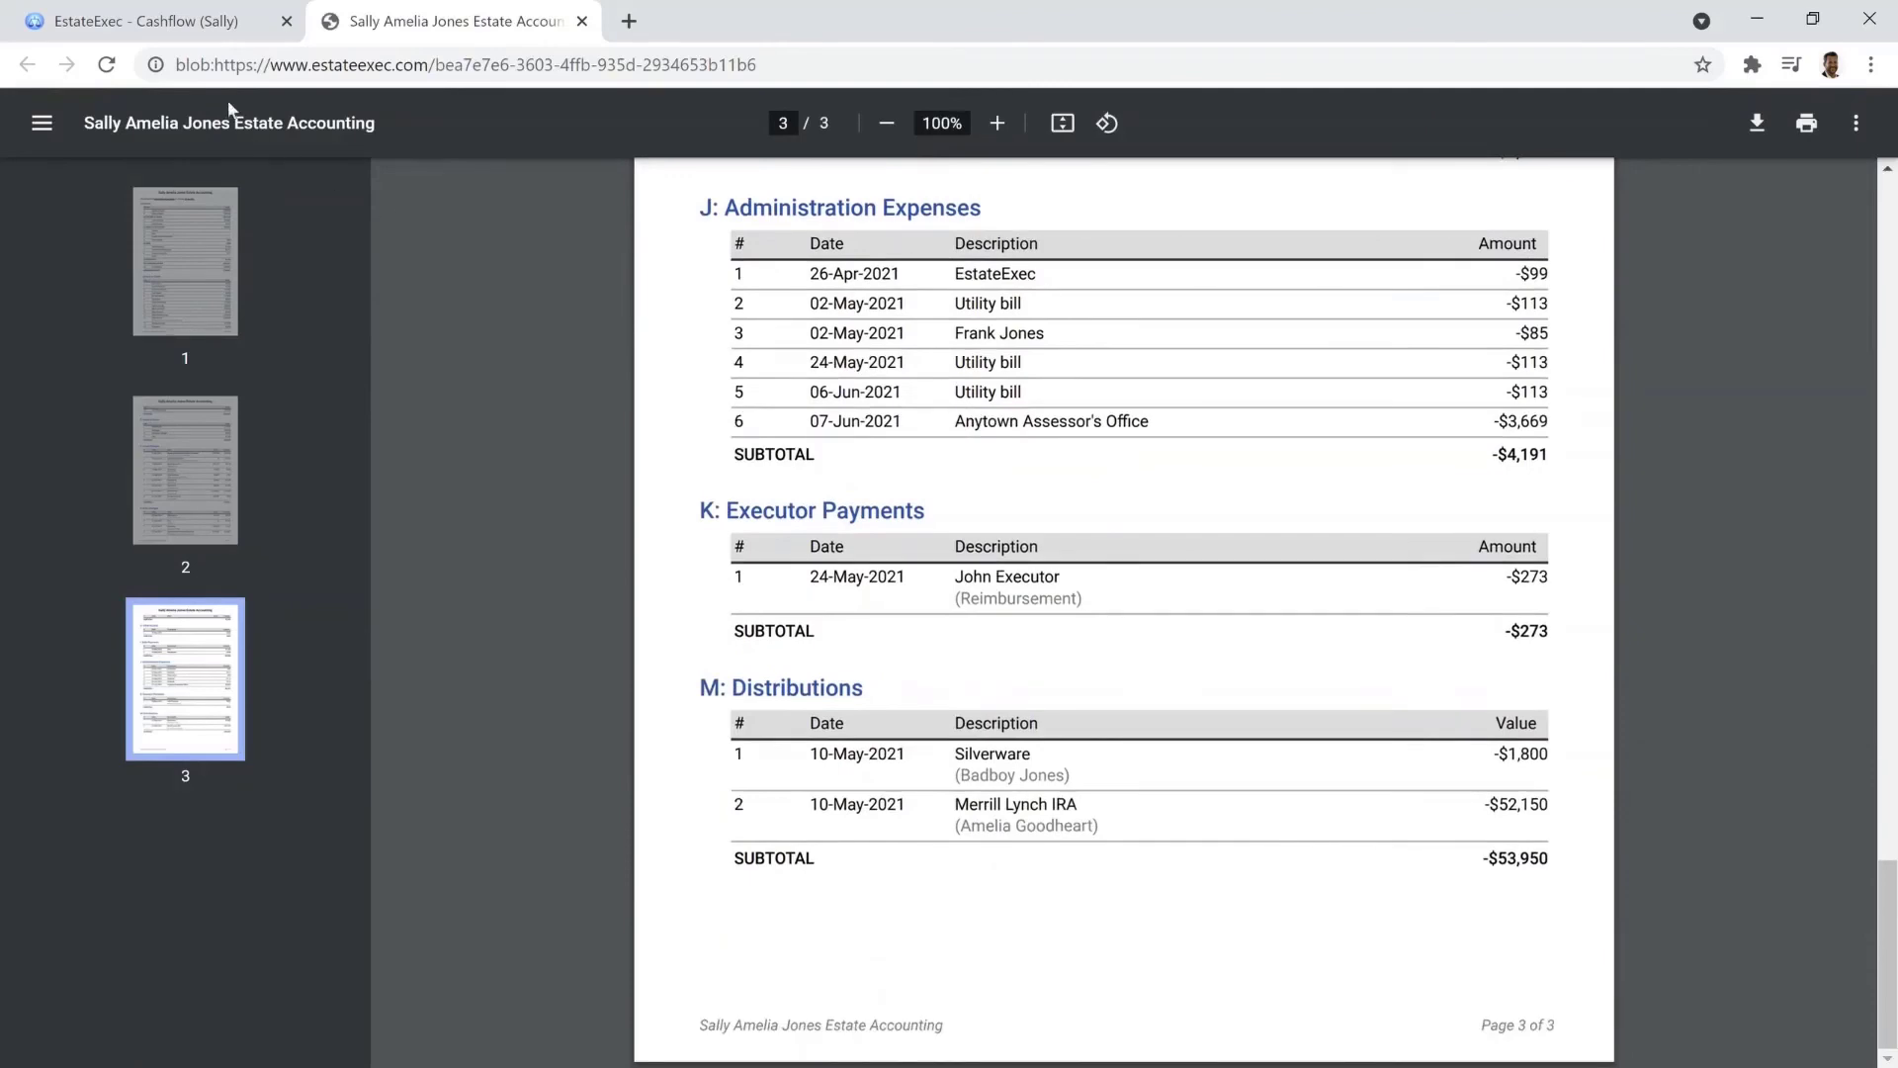
{"action": "left_click", "coordinate": [181, 28]}
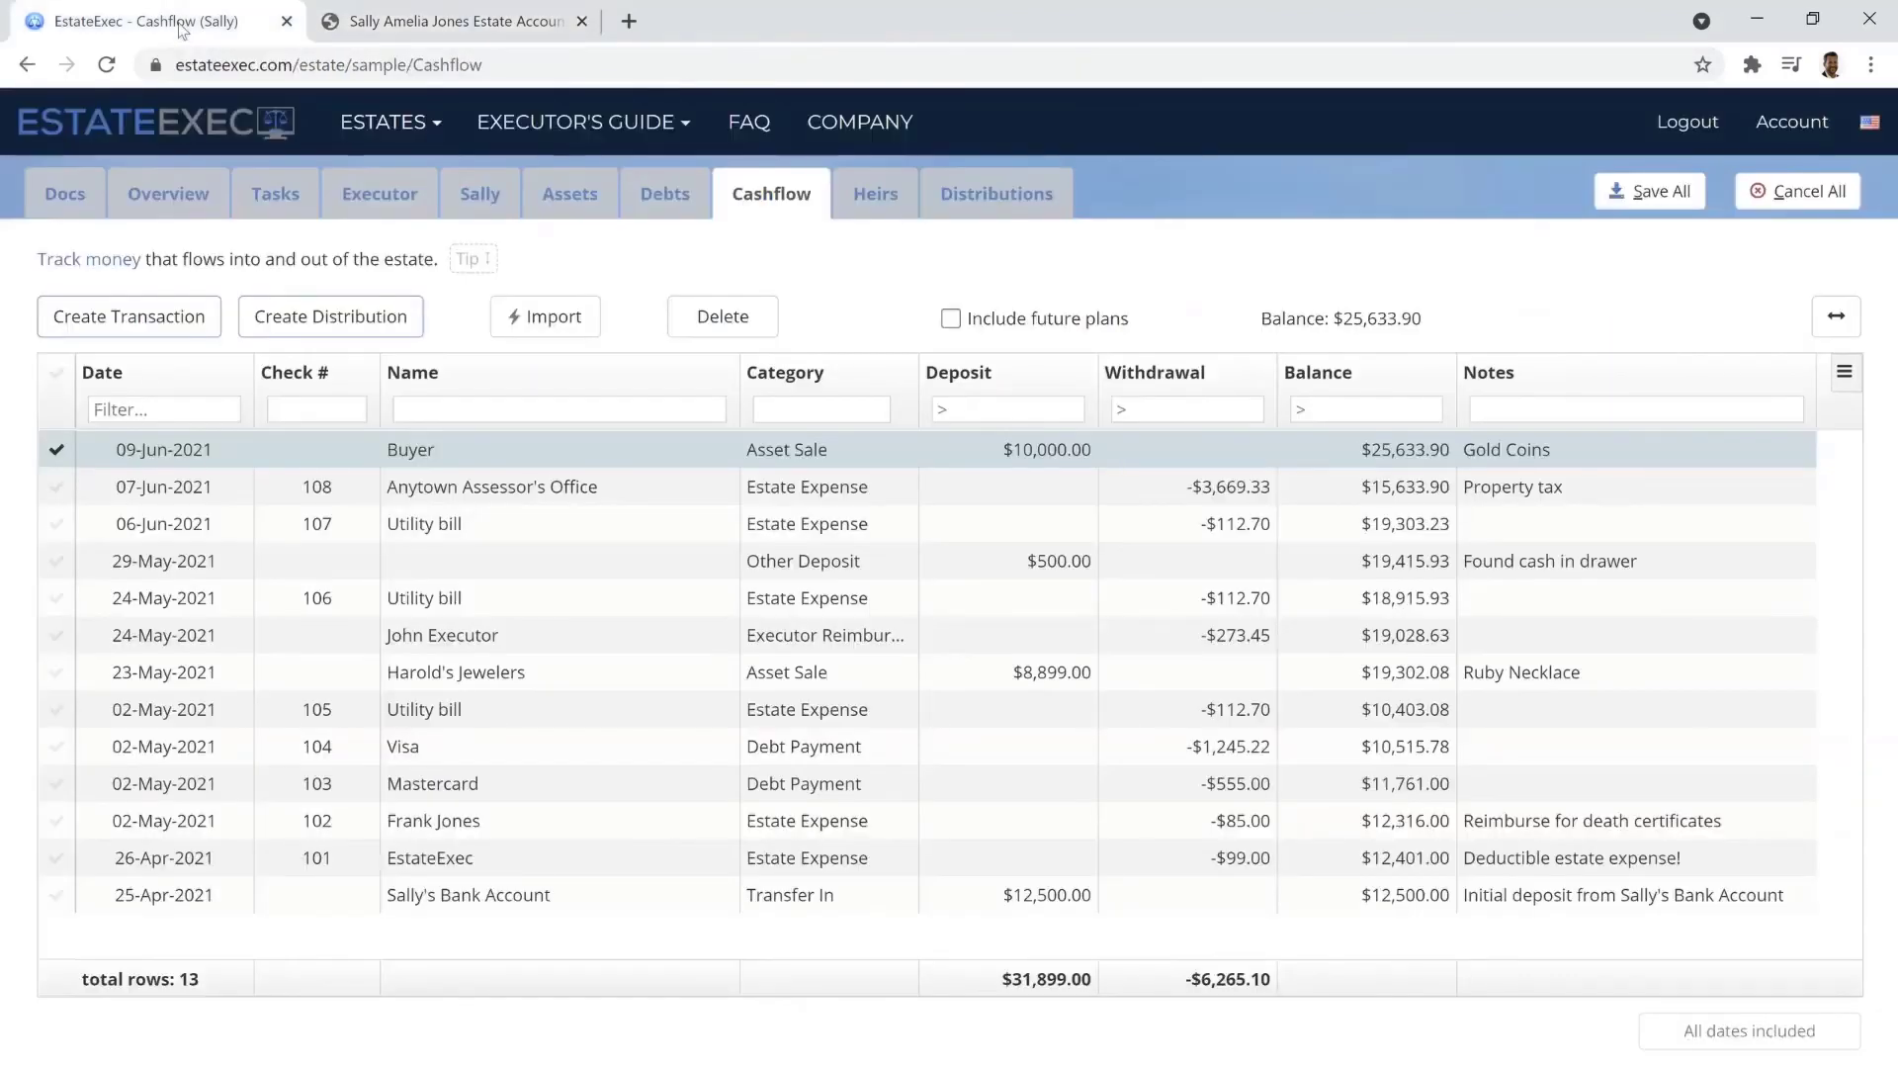
Step: Open the Docs area to show the Executor's Guide for the sample estate
{"action": "left_click", "coordinate": [84, 198]}
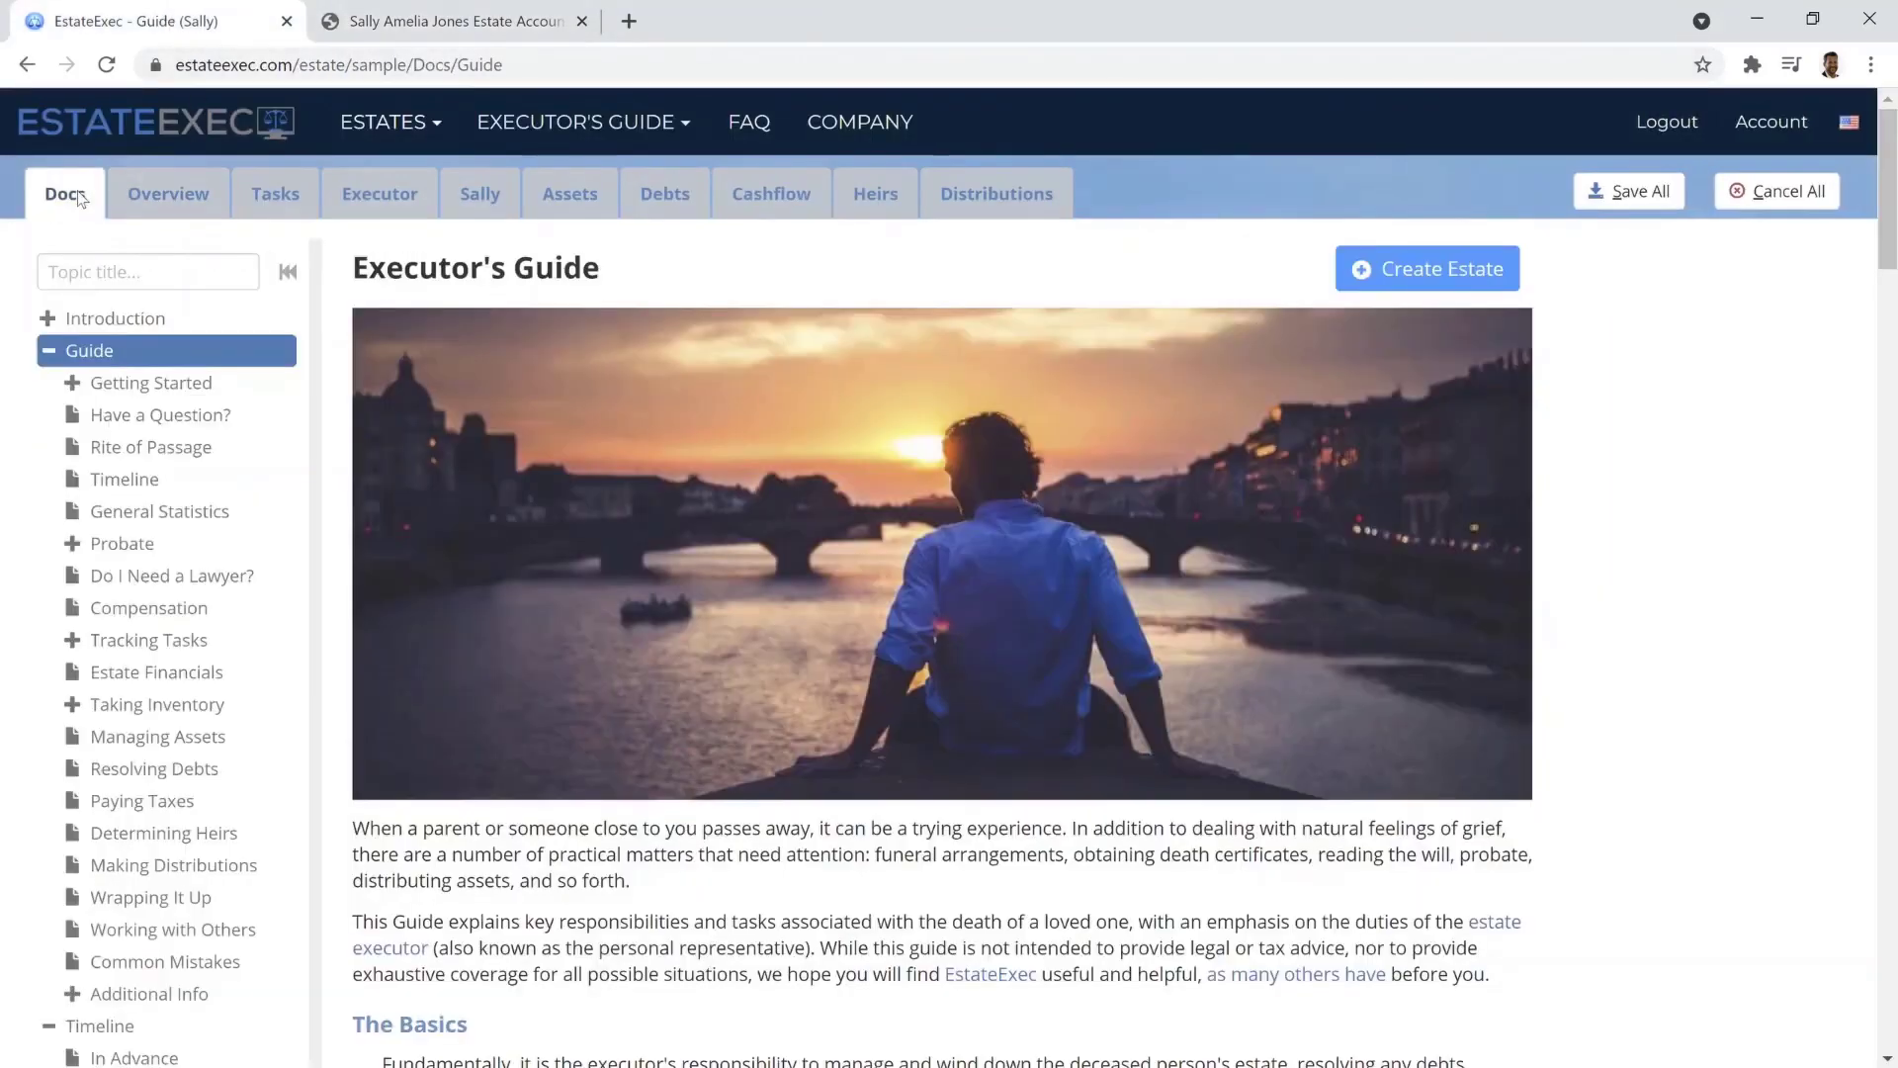